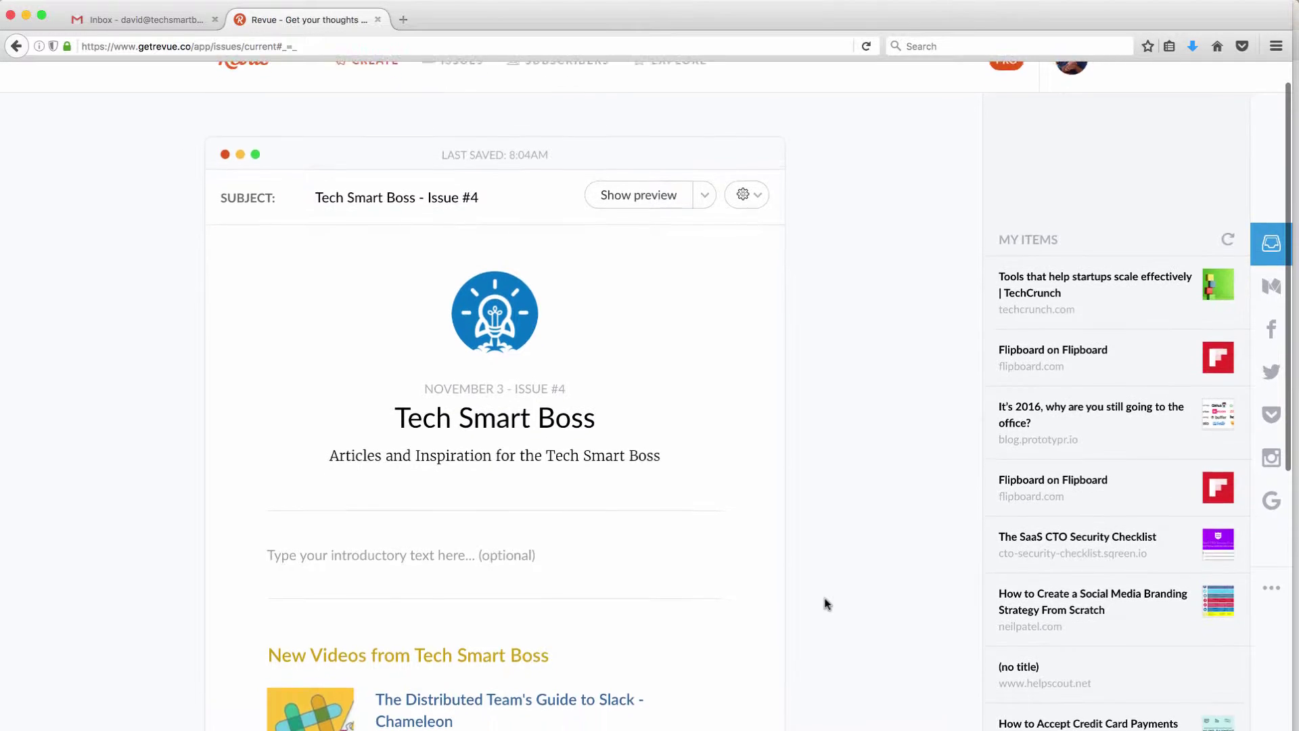
Drag The SaaS CTO Security Checklist from My Items into the issue beneath the Microsoft Teams story
scroll(824, 602, "down", 5)
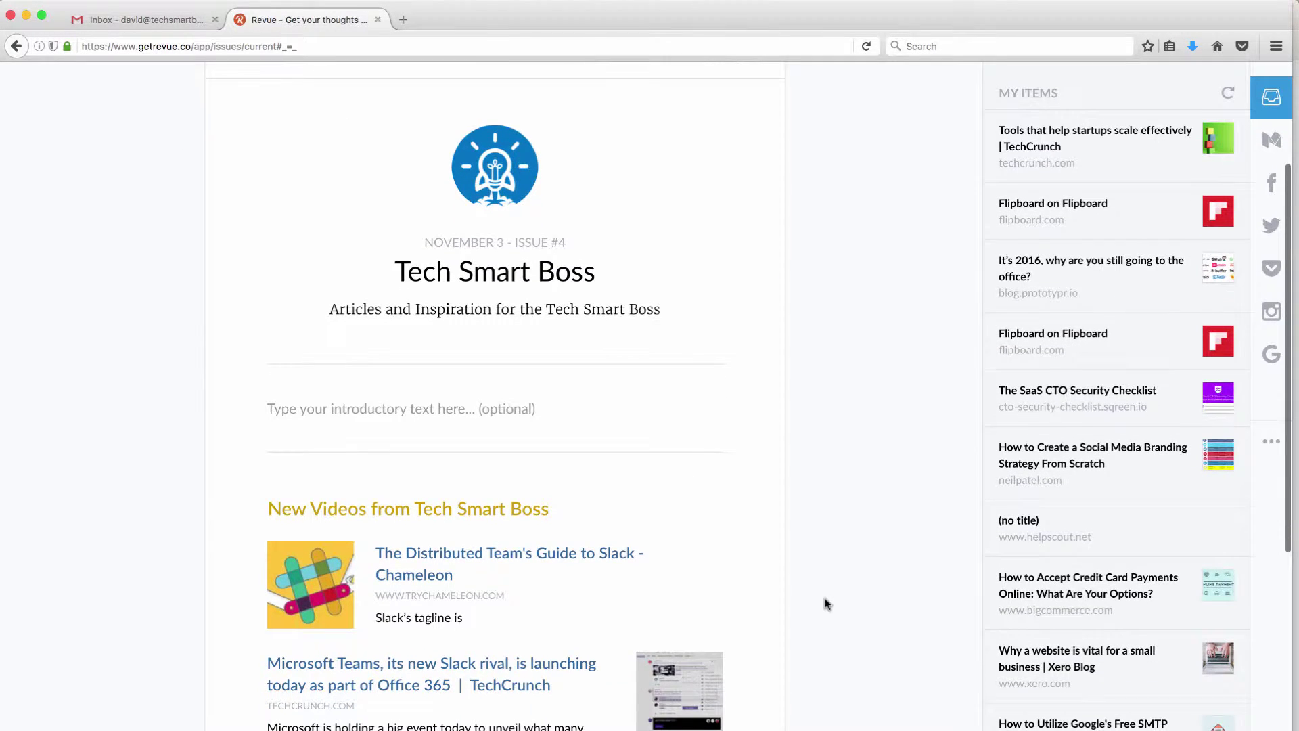
scroll(826, 603, "down", 2)
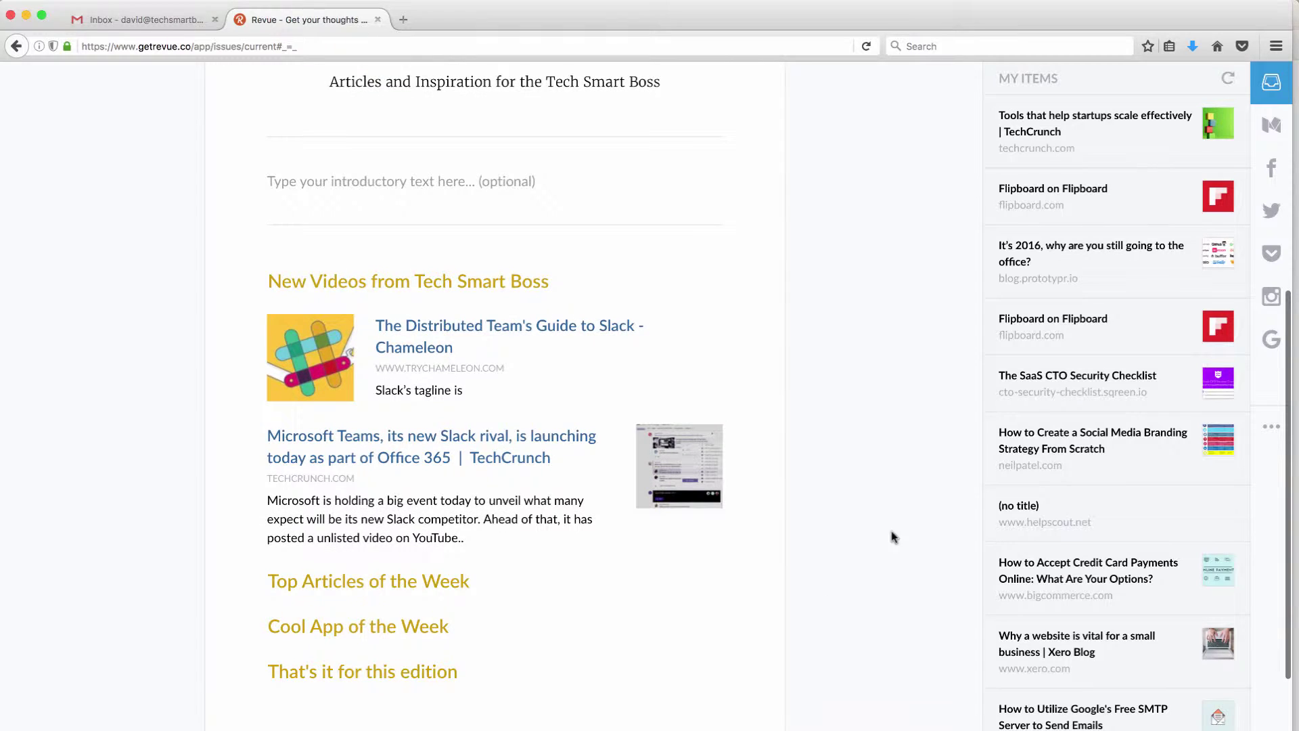
left_click_drag(1027, 377, 596, 599)
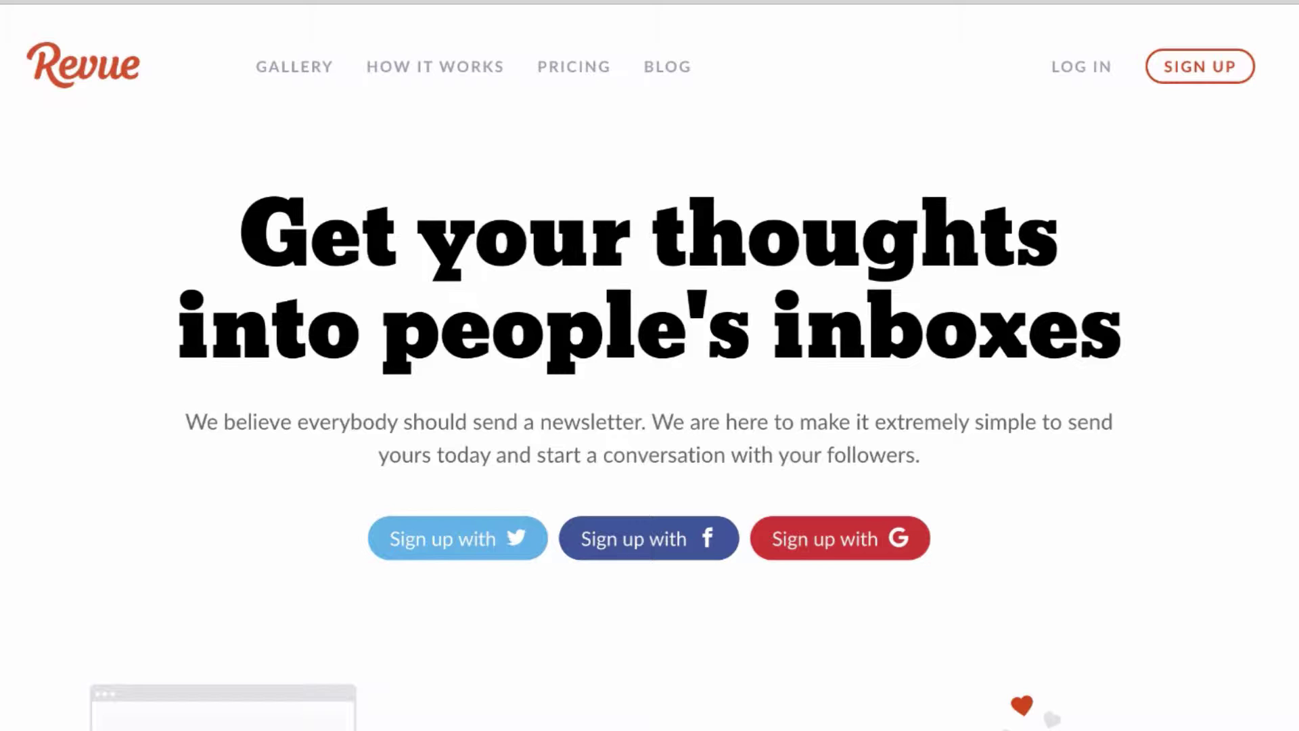
scroll(650, 406, "down", 5)
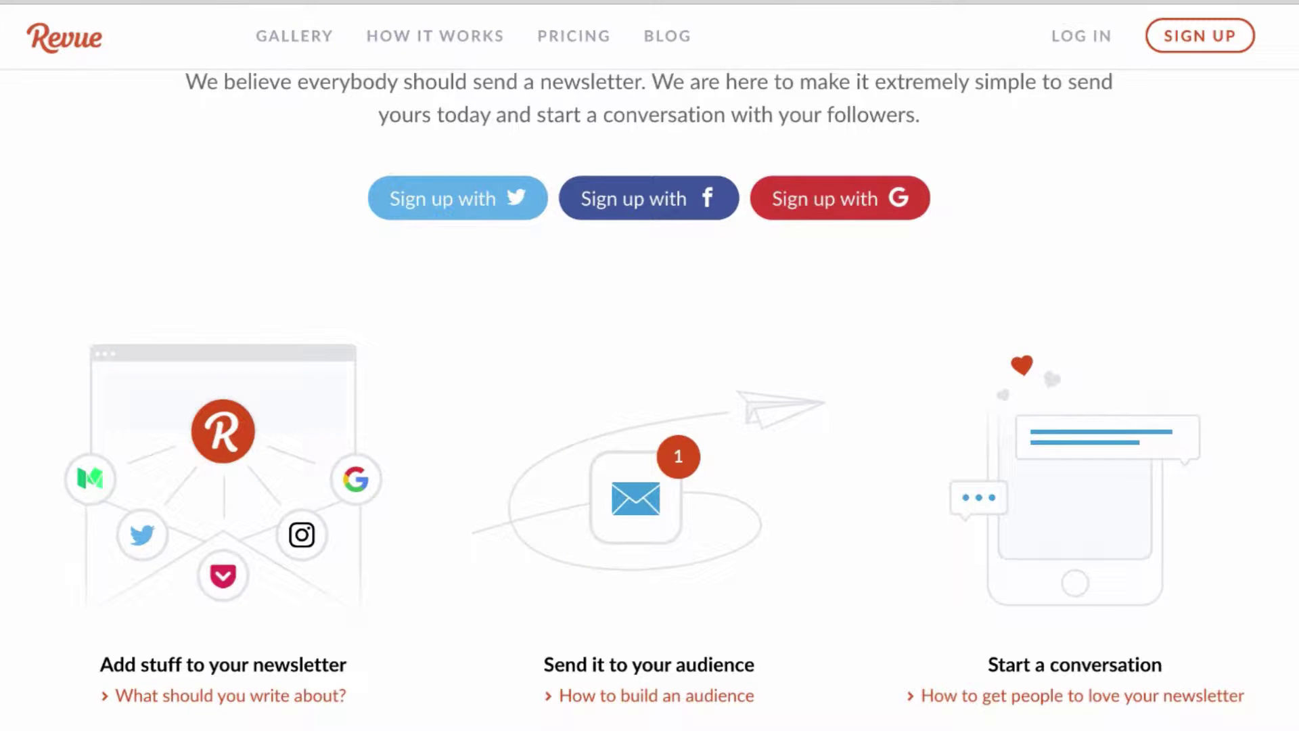
scroll(649, 388, "down", 1)
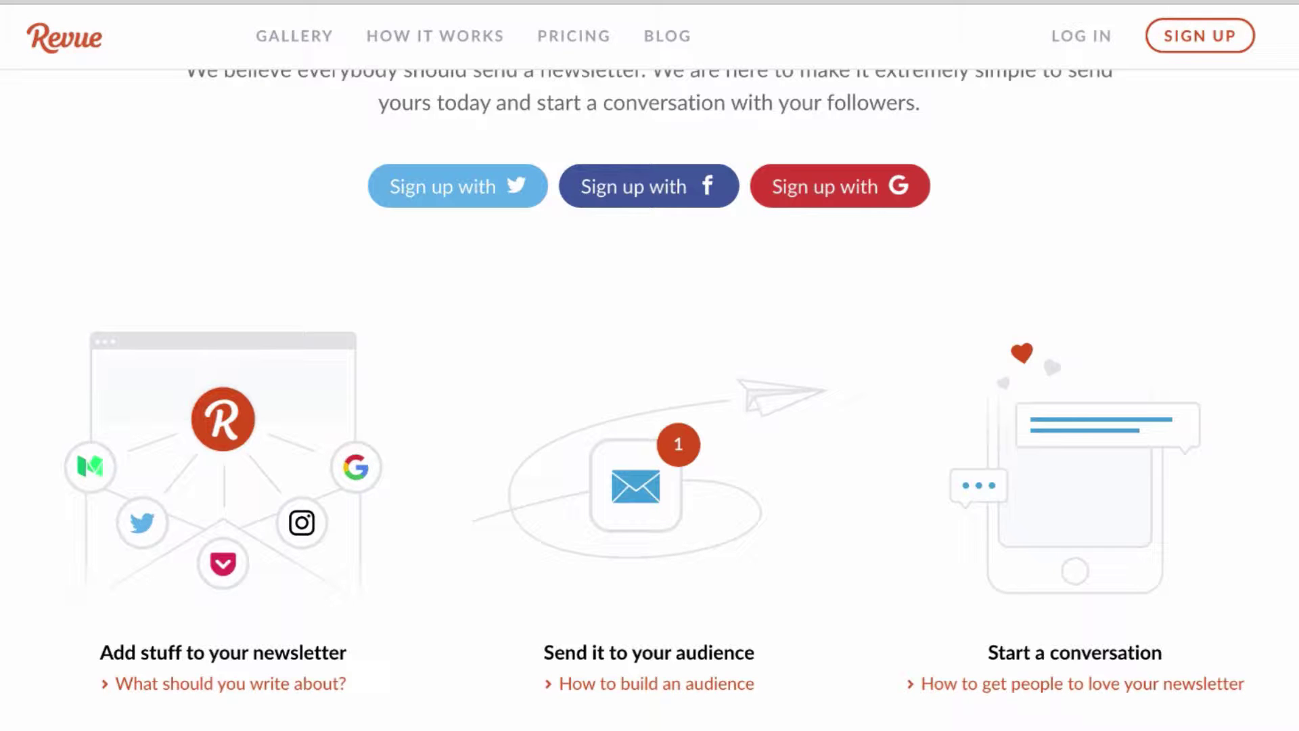
scroll(653, 381, "down", 3)
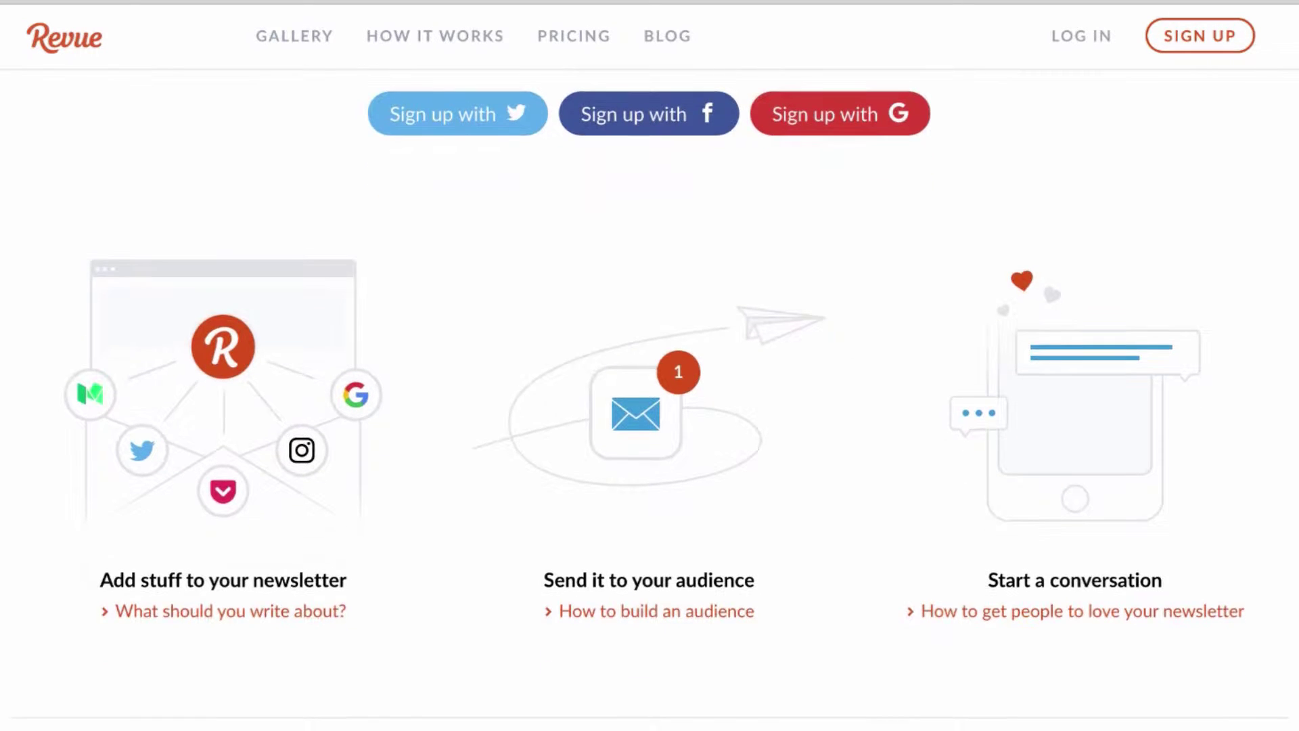
scroll(653, 427, "down", 3)
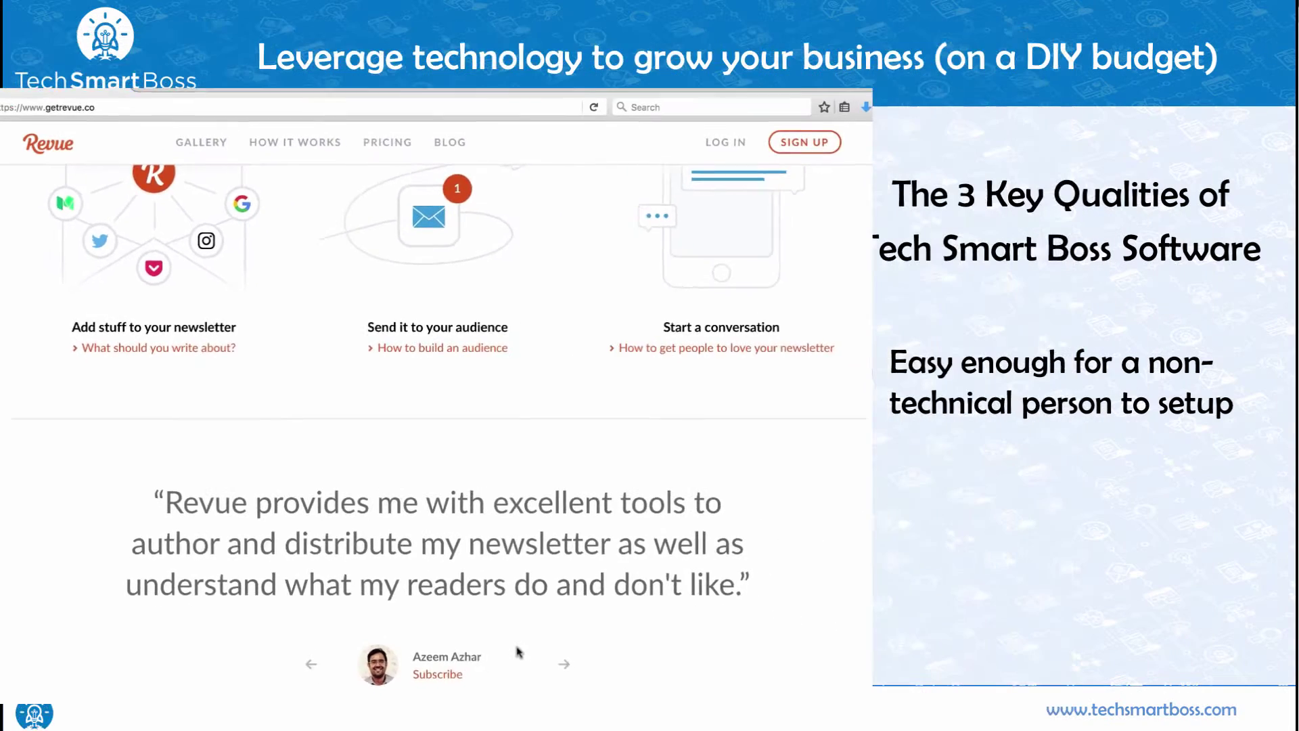
scroll(496, 638, "up", 5)
scroll(496, 638, "up", 1)
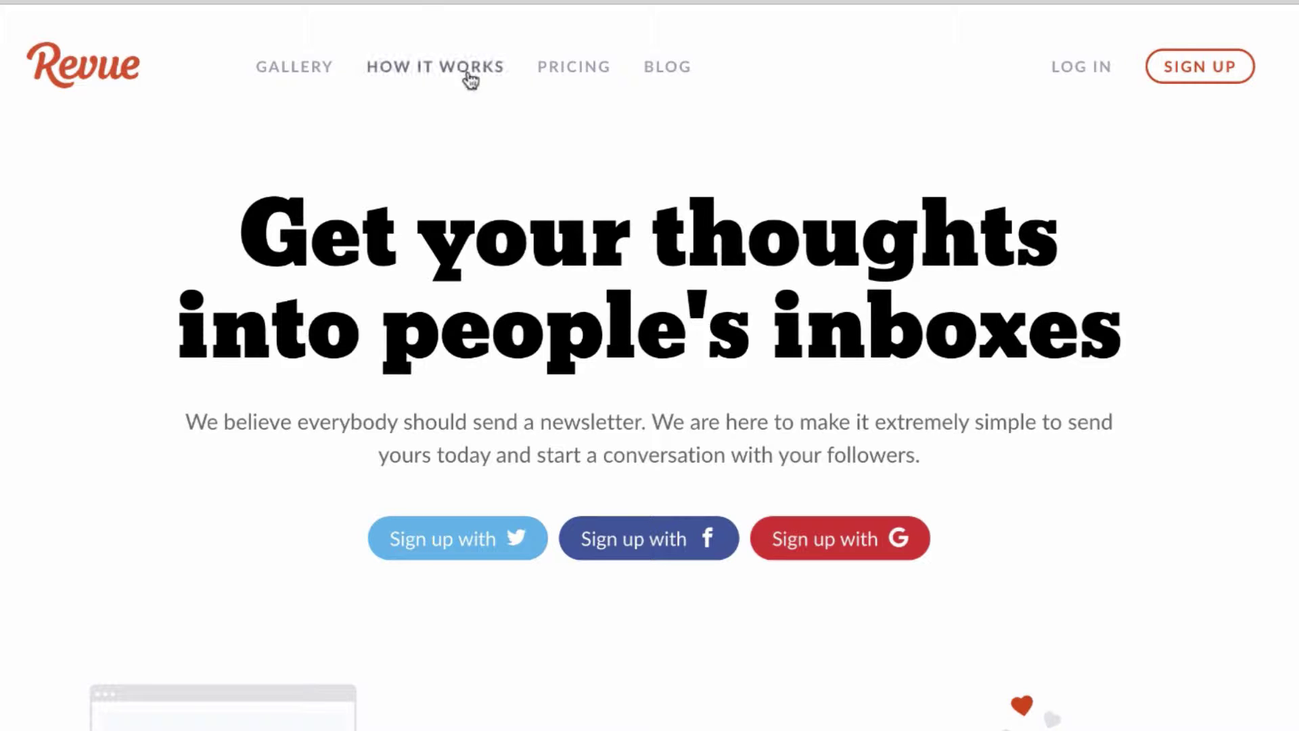
Open the Pricing page and keep the Pro plan's subscriber tier at 1500 subscribers
left_click(542, 73)
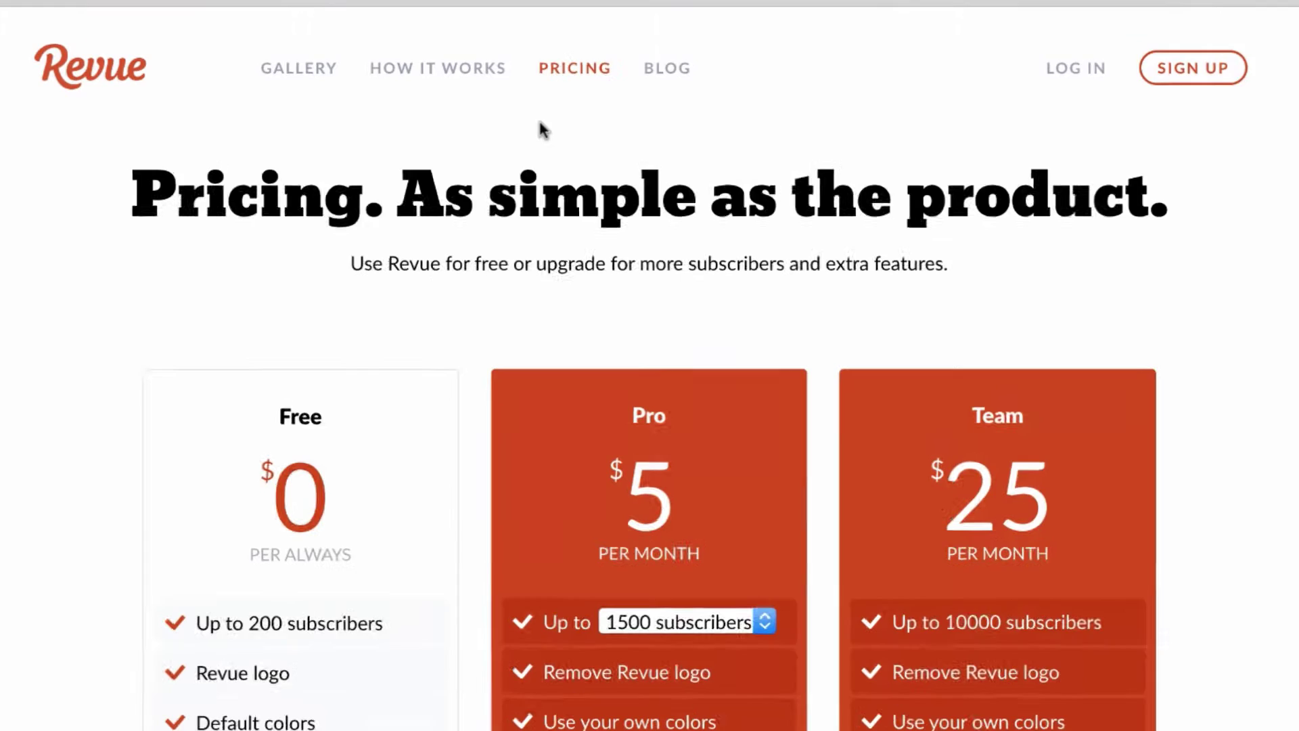
scroll(541, 132, "down", 5)
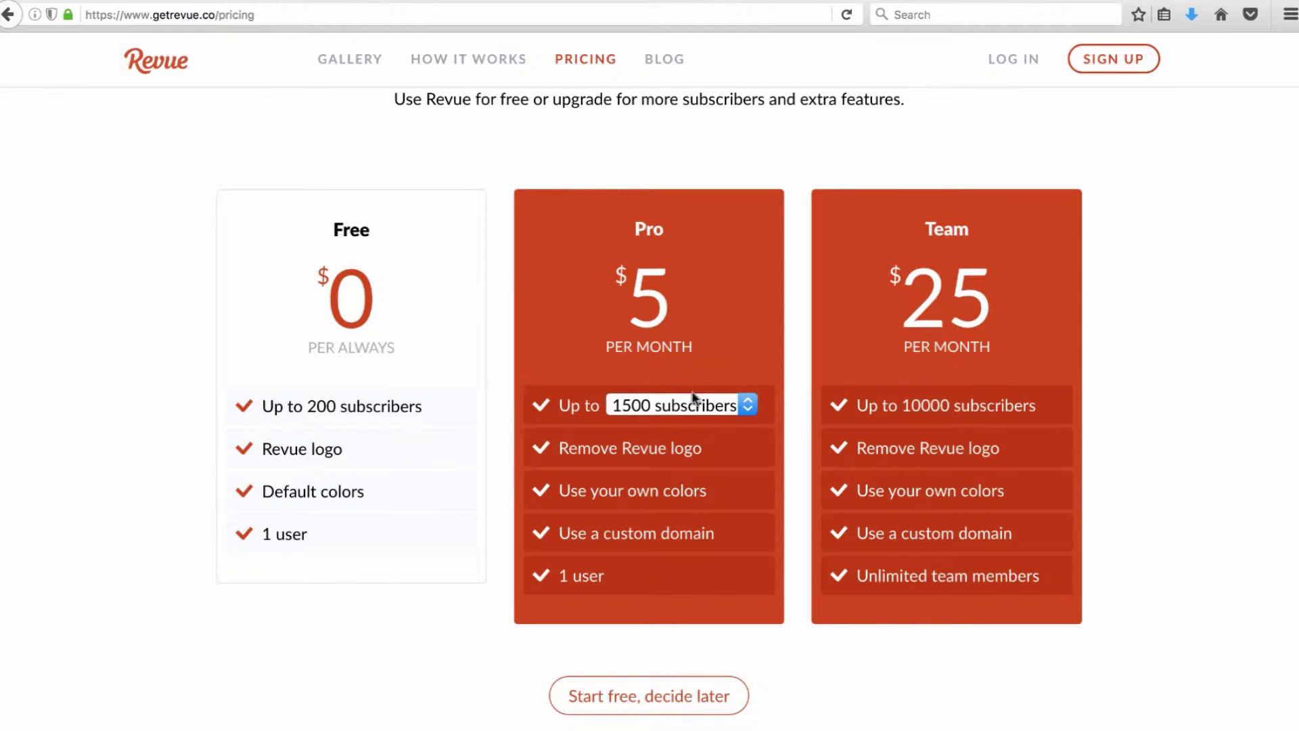
left_click(719, 410)
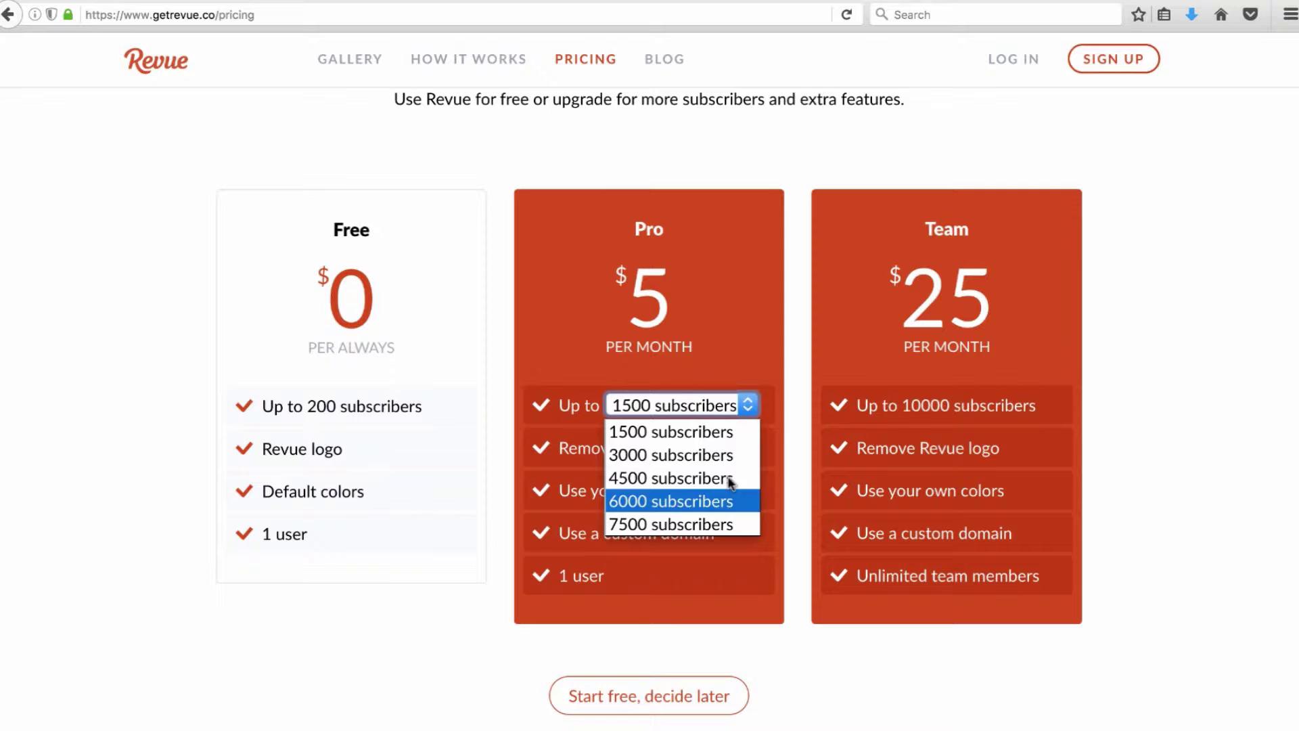
left_click(670, 432)
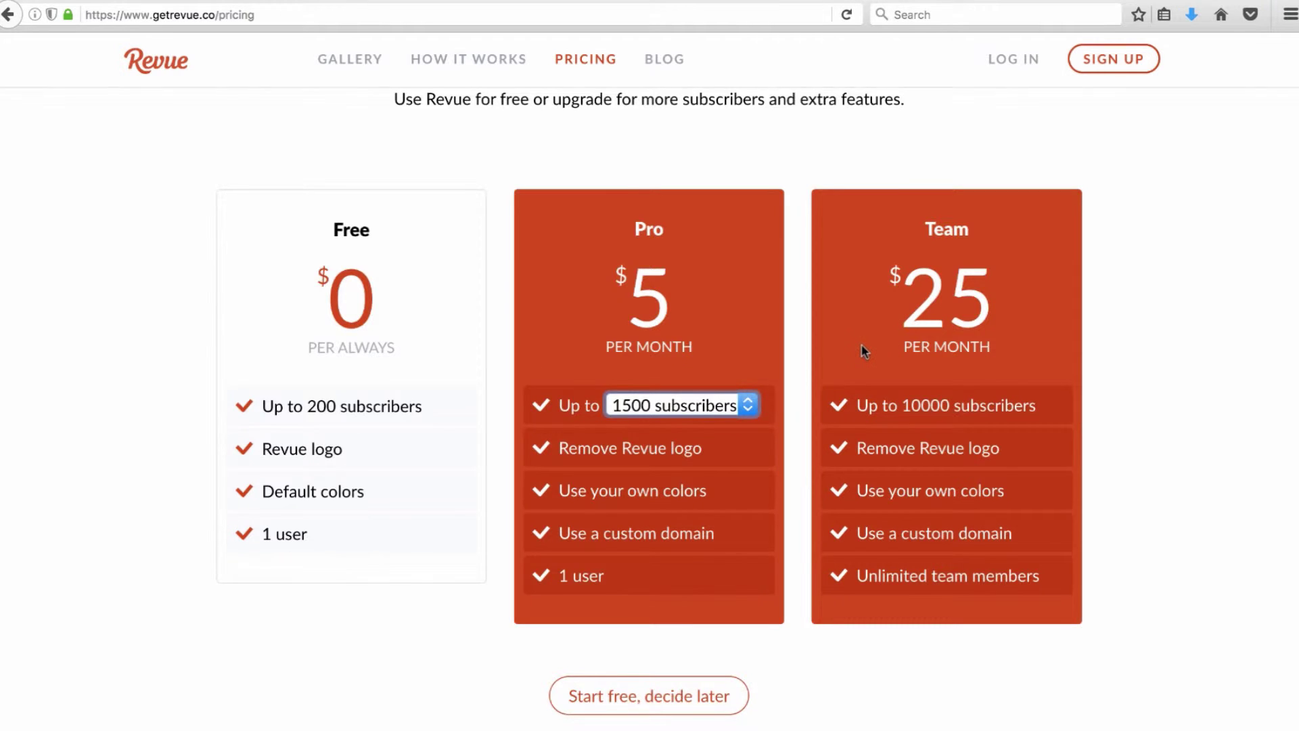
scroll(864, 348, "up", 3)
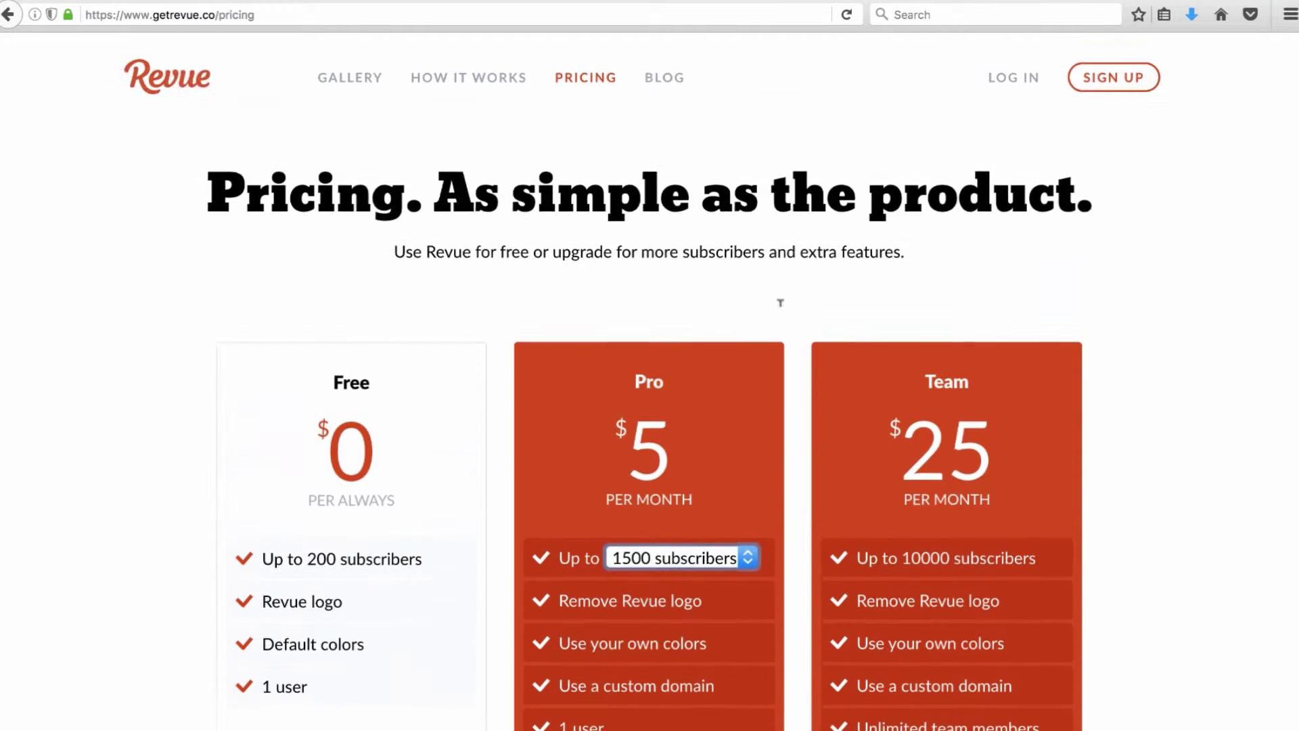
left_click(345, 93)
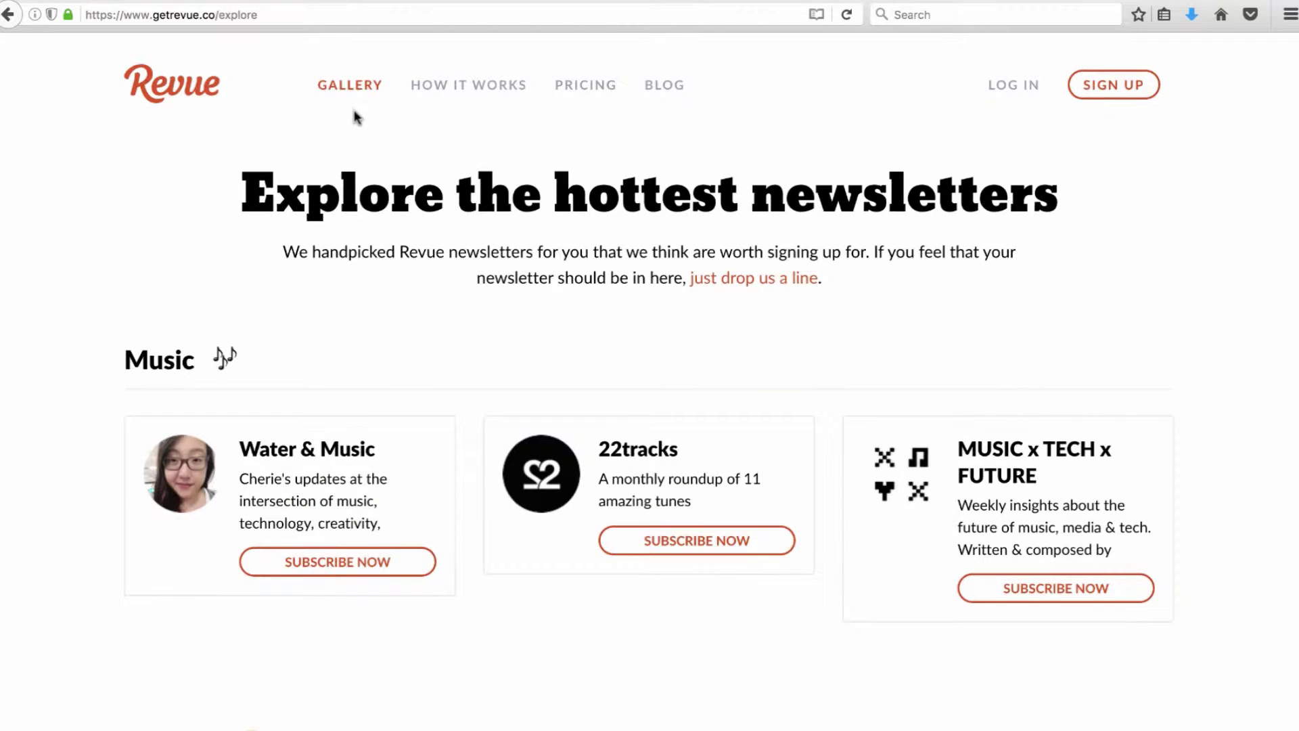
scroll(556, 255, "down", 10)
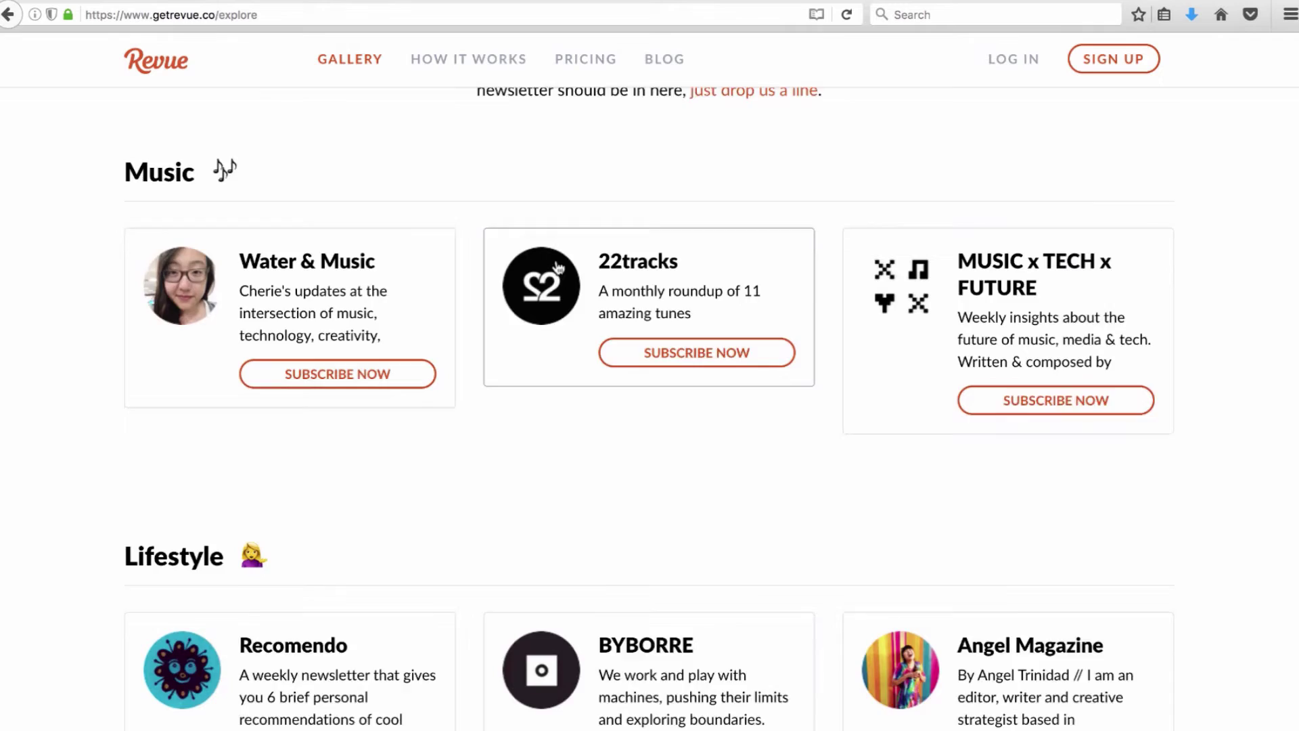
scroll(556, 266, "down", 5)
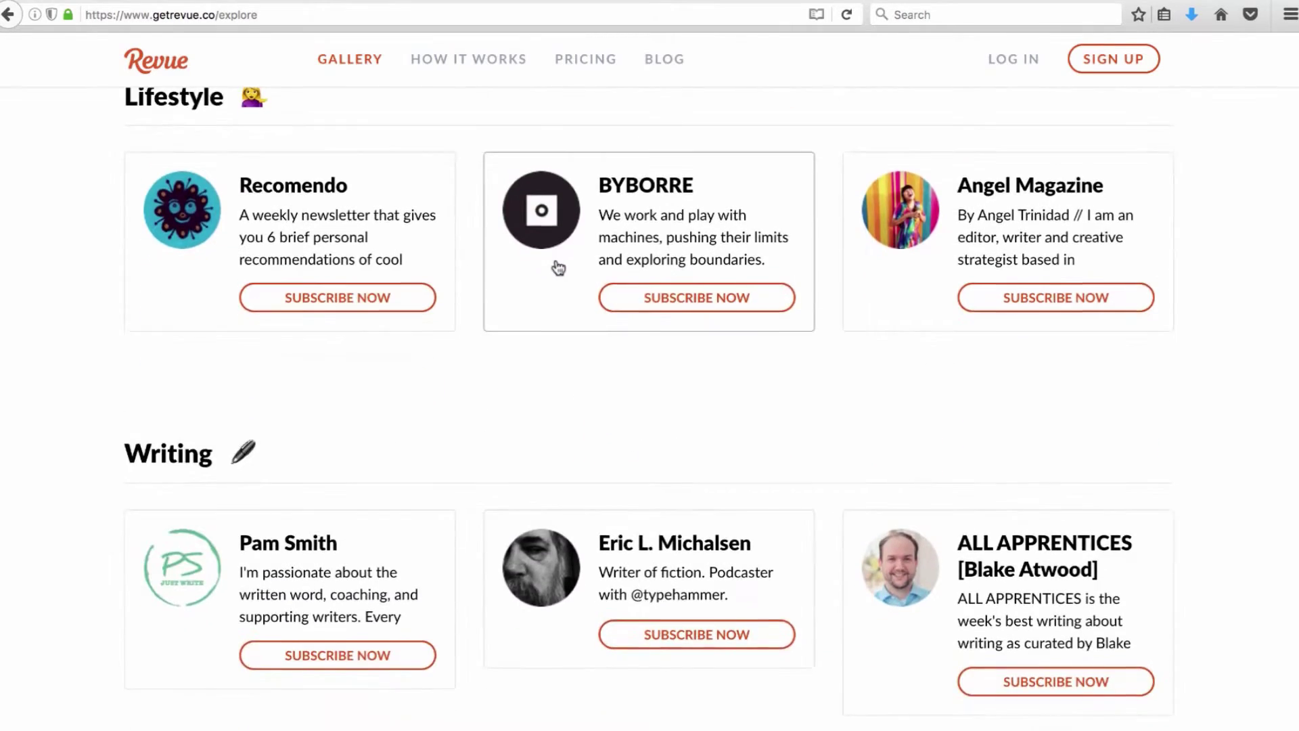
scroll(557, 260, "up", 10)
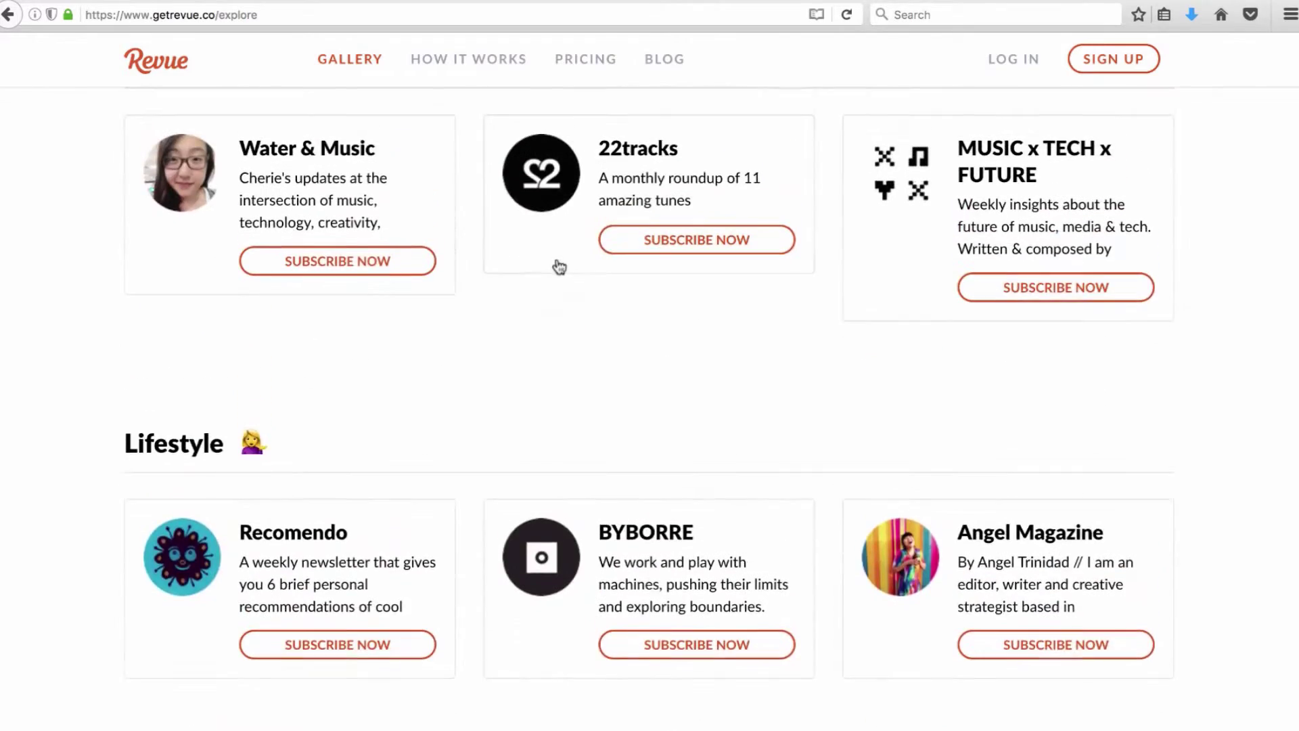
scroll(556, 264, "down", 7)
scroll(559, 269, "down", 13)
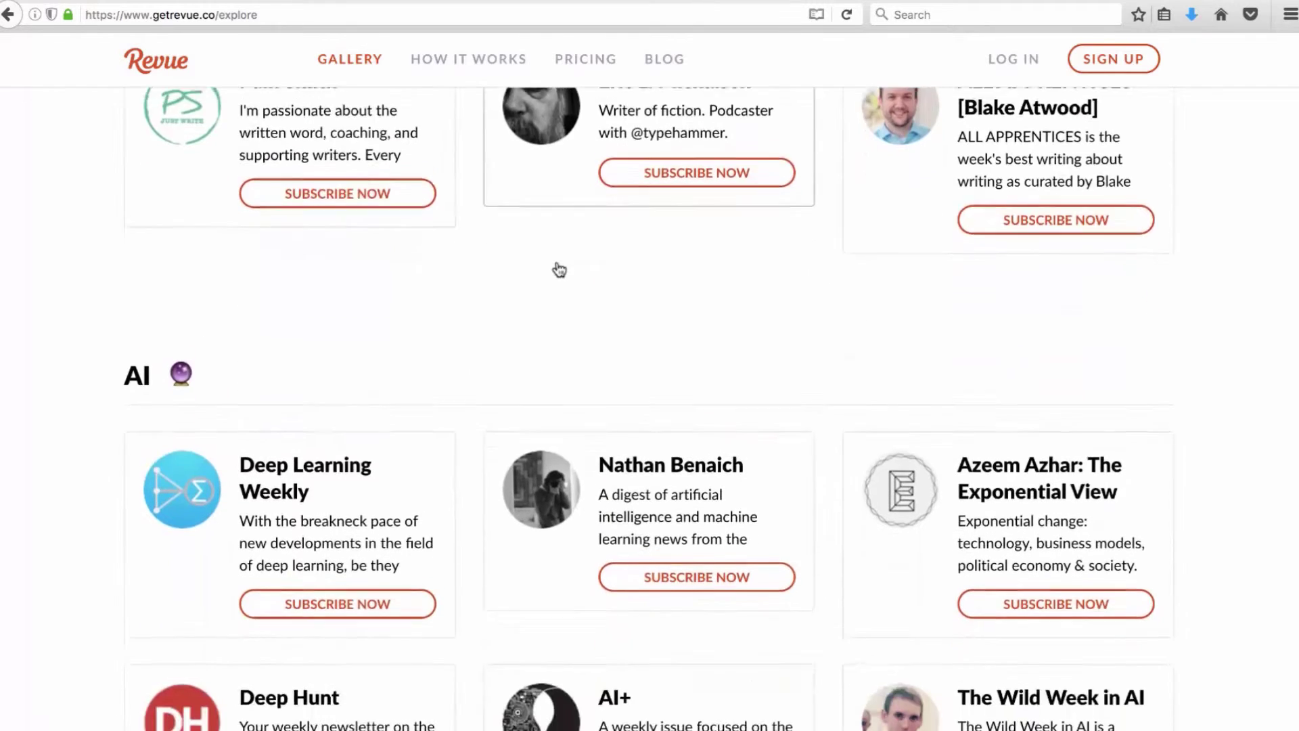
scroll(565, 281, "down", 3)
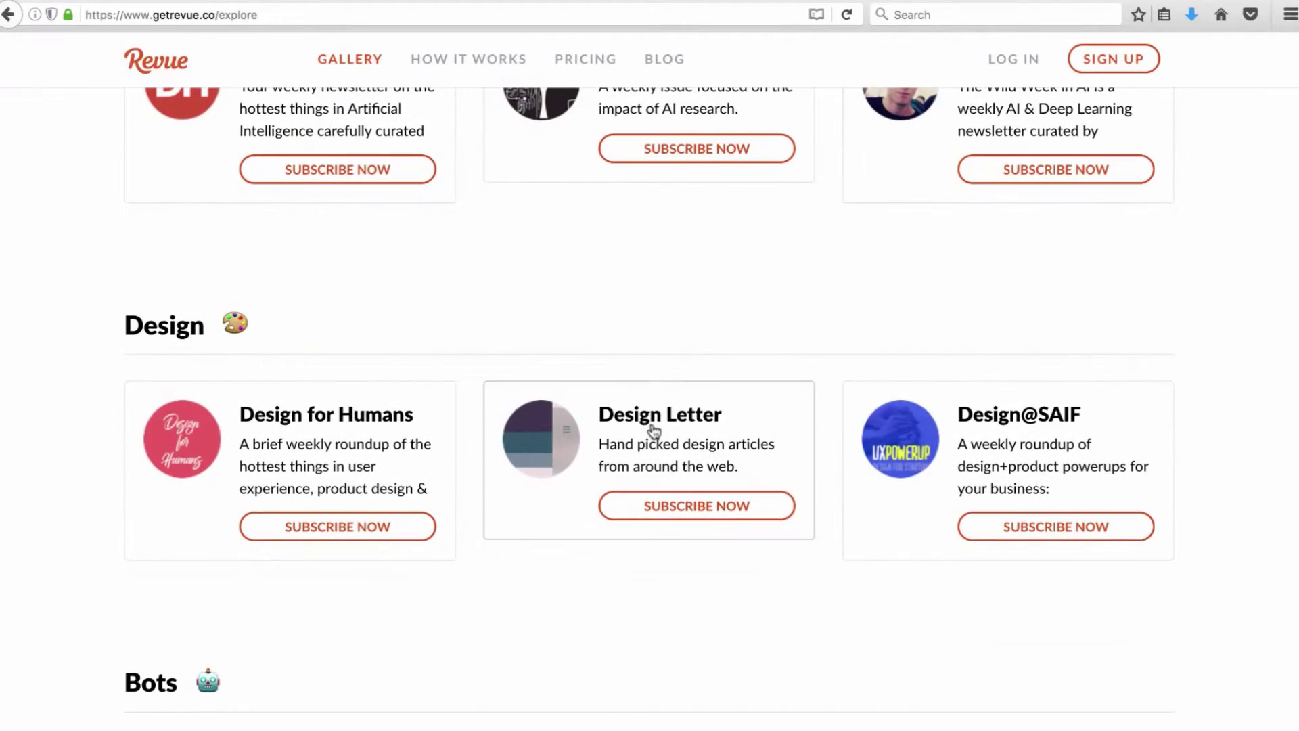
left_click(653, 420)
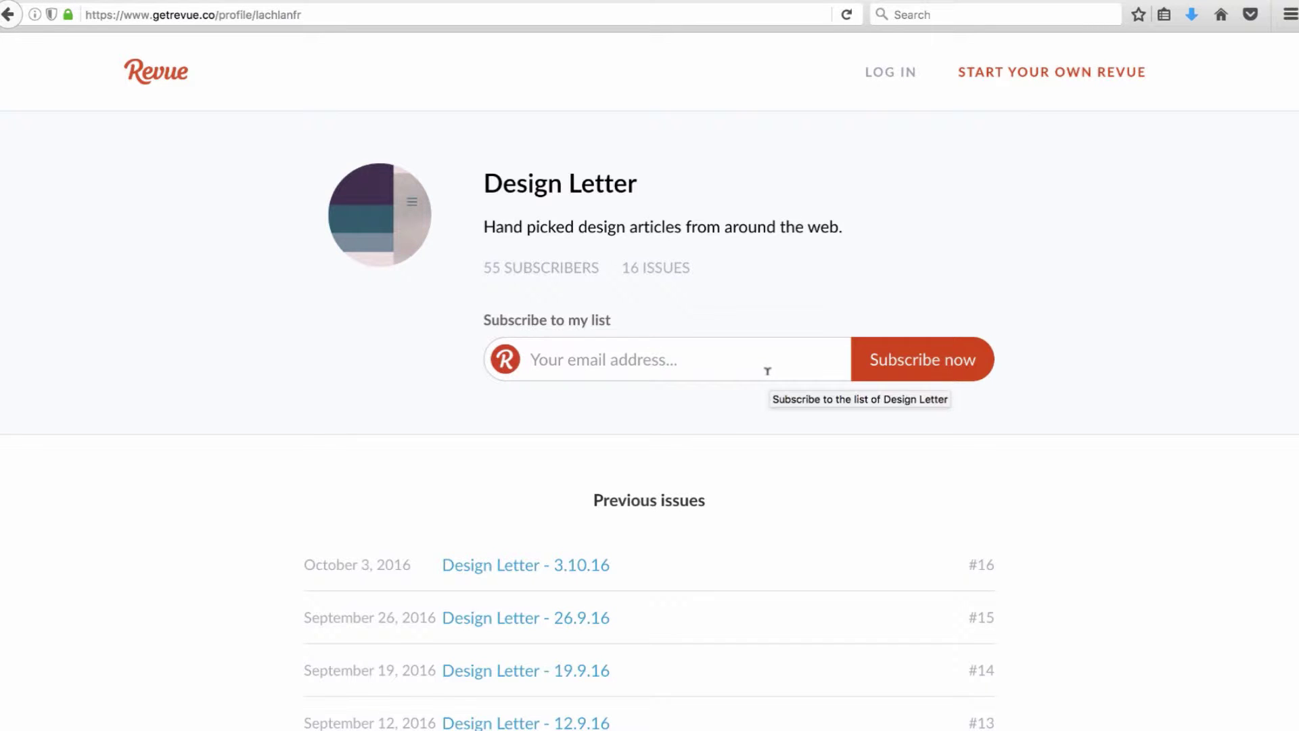
scroll(767, 372, "down", 3)
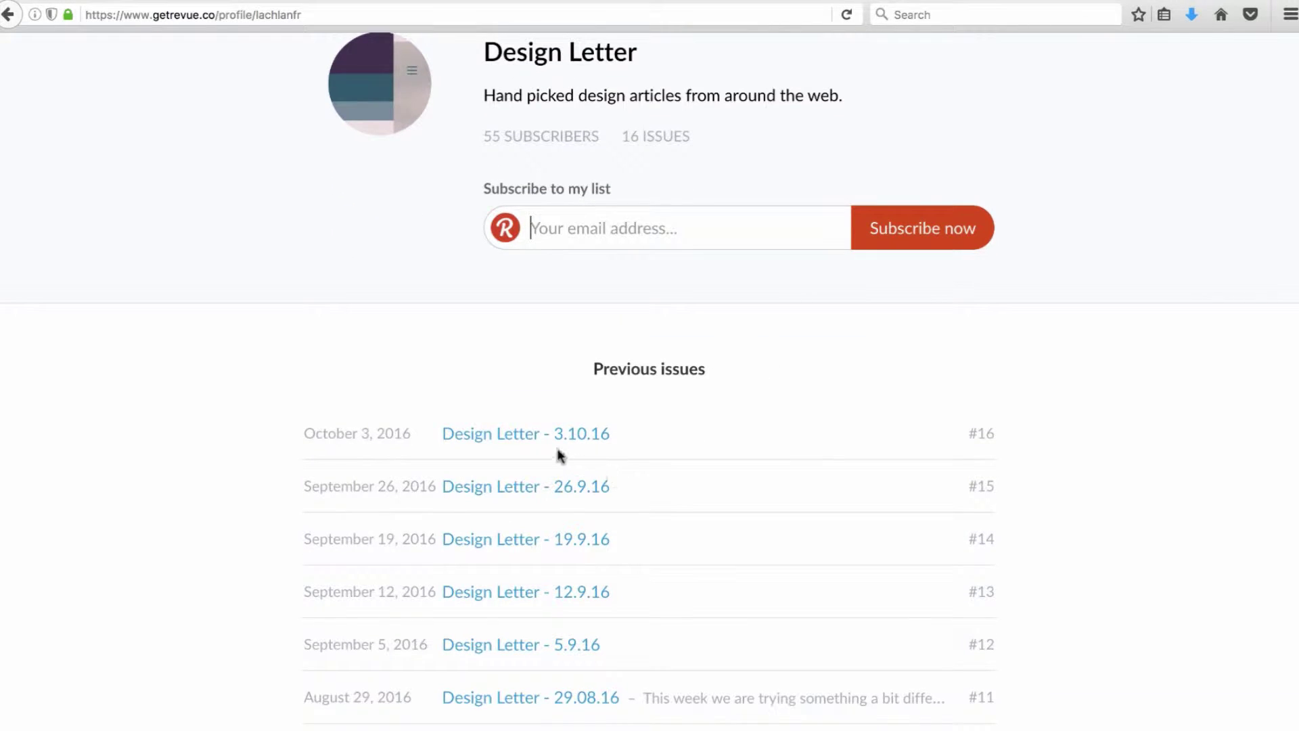
scroll(648, 501, "down", 3)
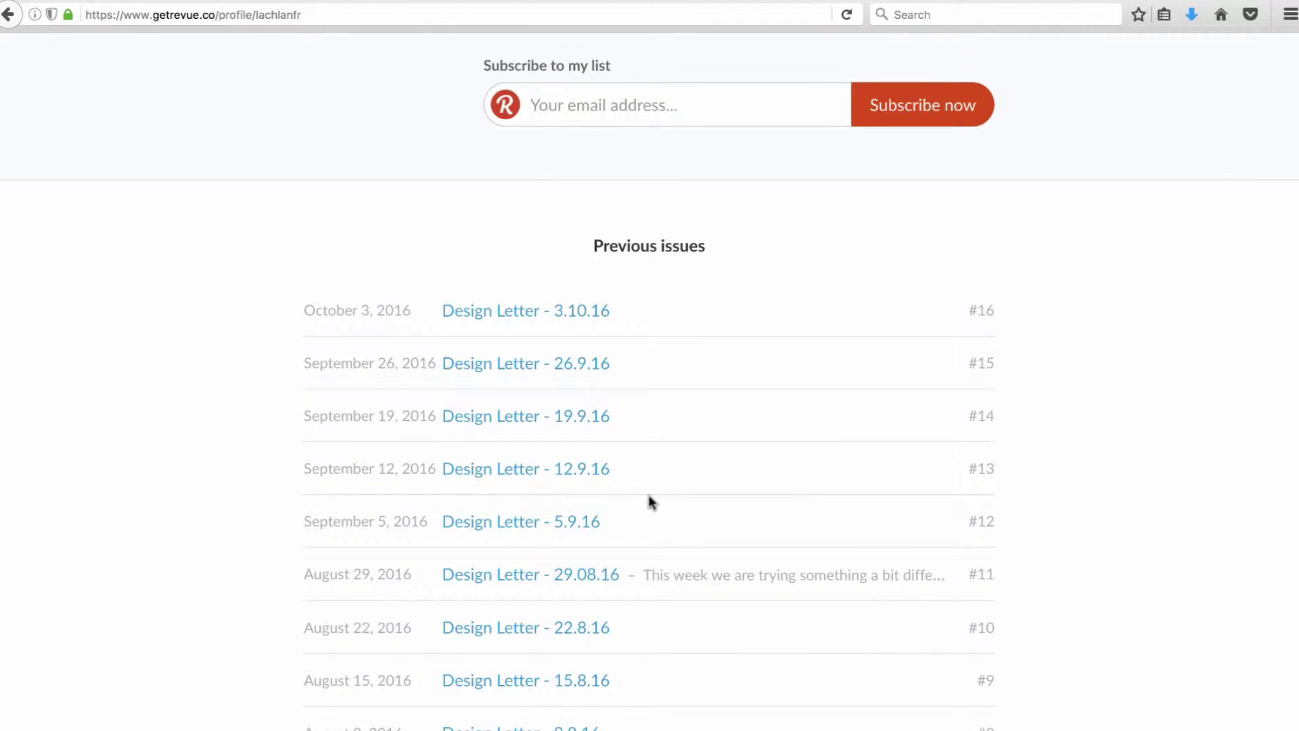
left_click(501, 314)
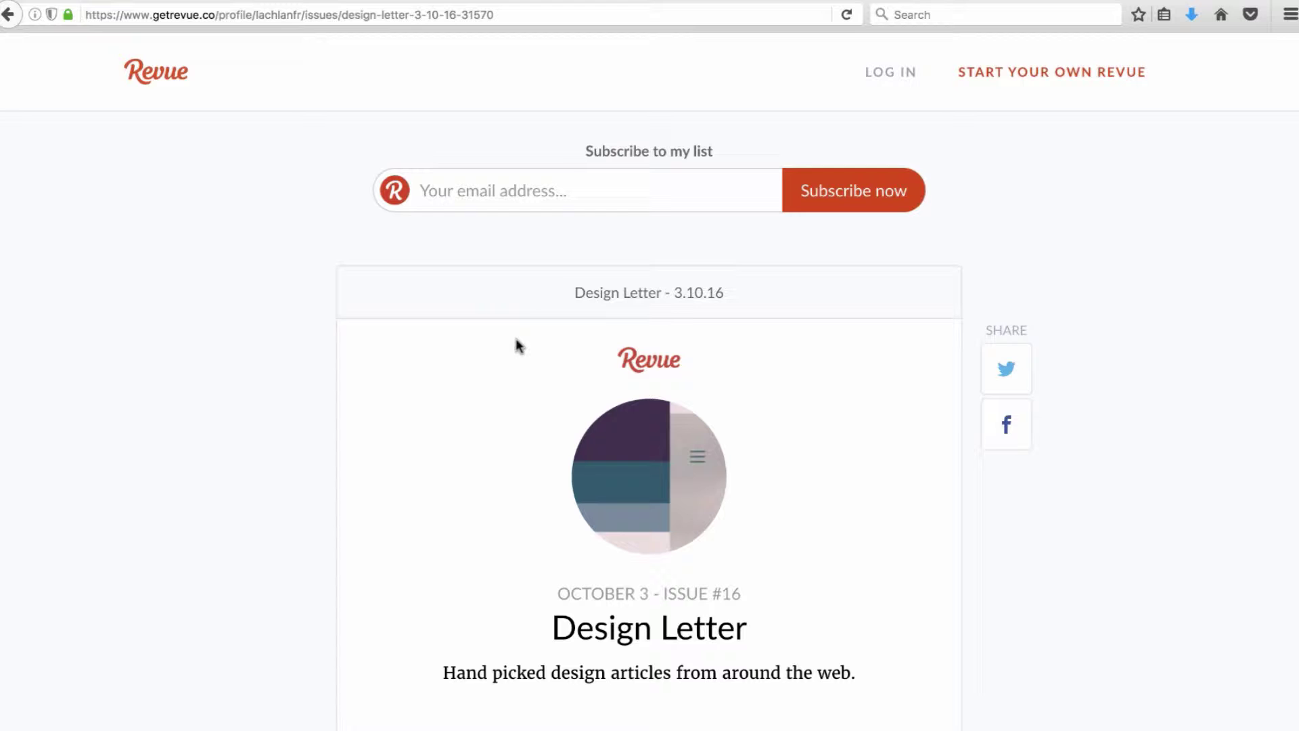
scroll(513, 347, "down", 1)
scroll(512, 347, "down", 7)
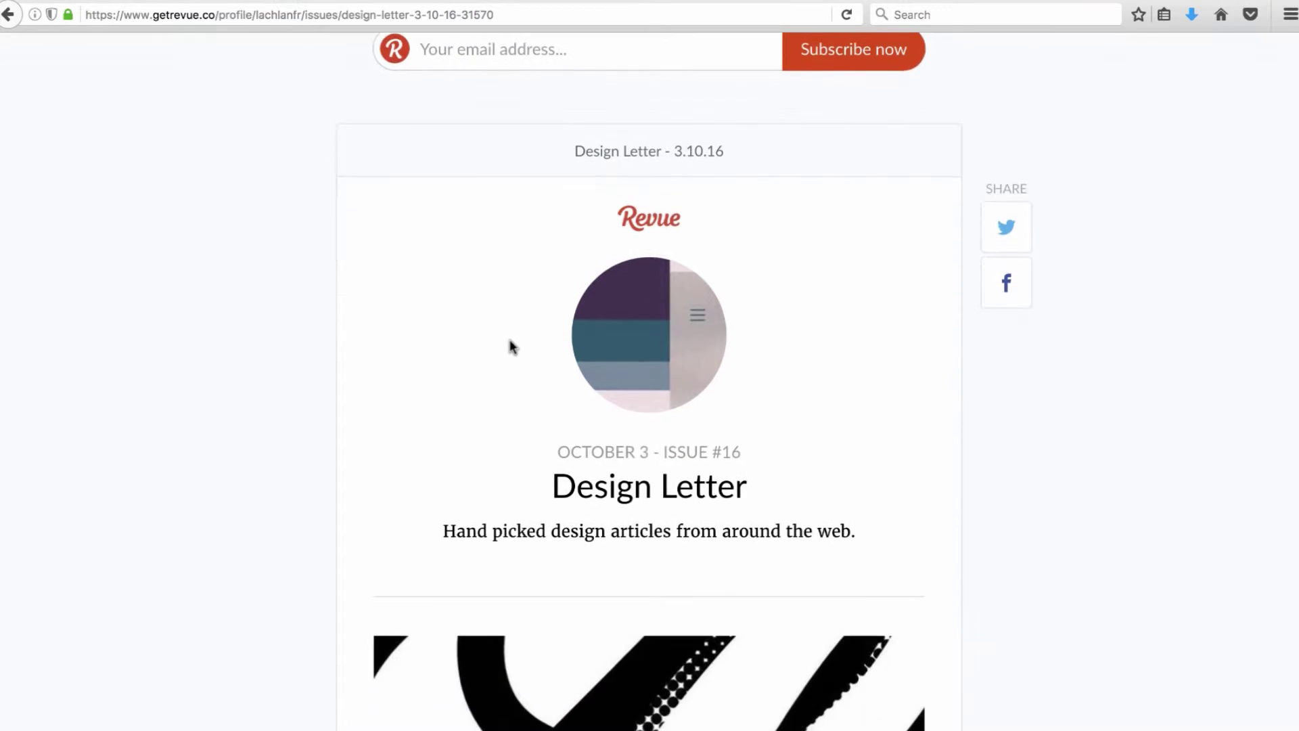
scroll(512, 347, "down", 10)
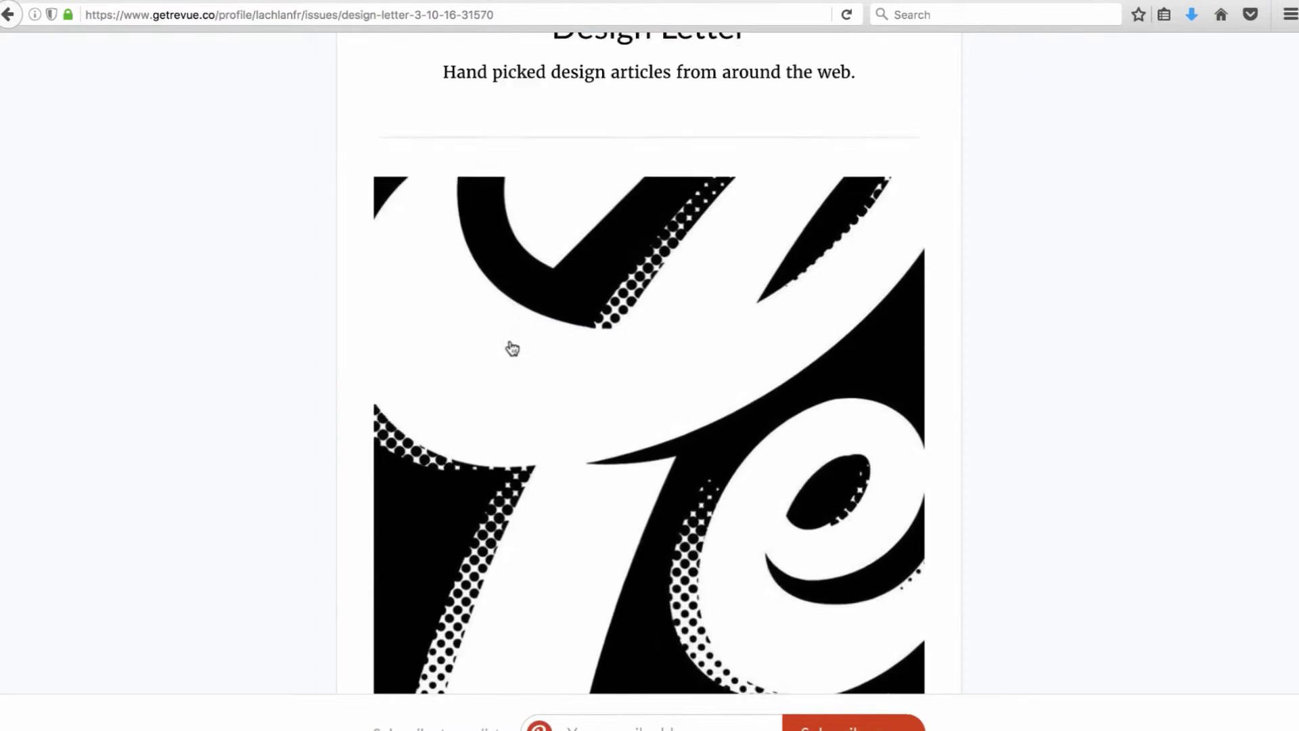
scroll(512, 346, "down", 6)
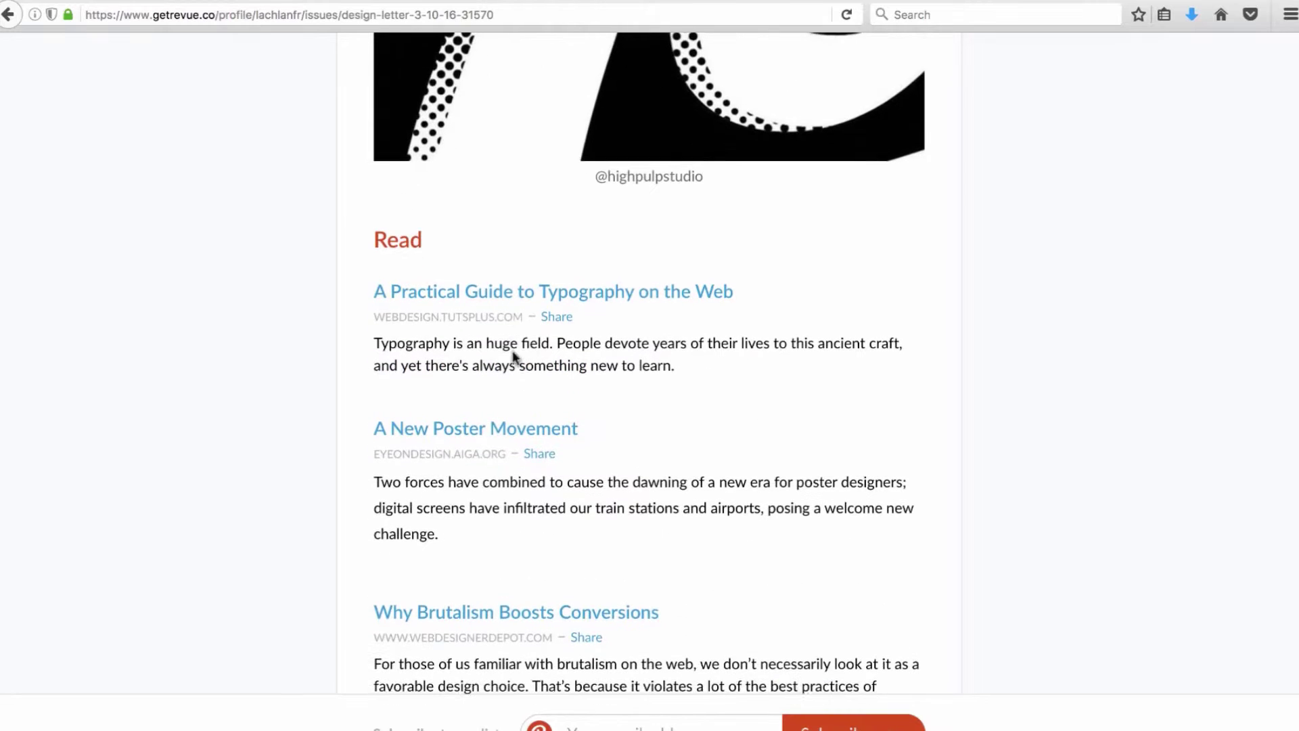
scroll(513, 358, "down", 8)
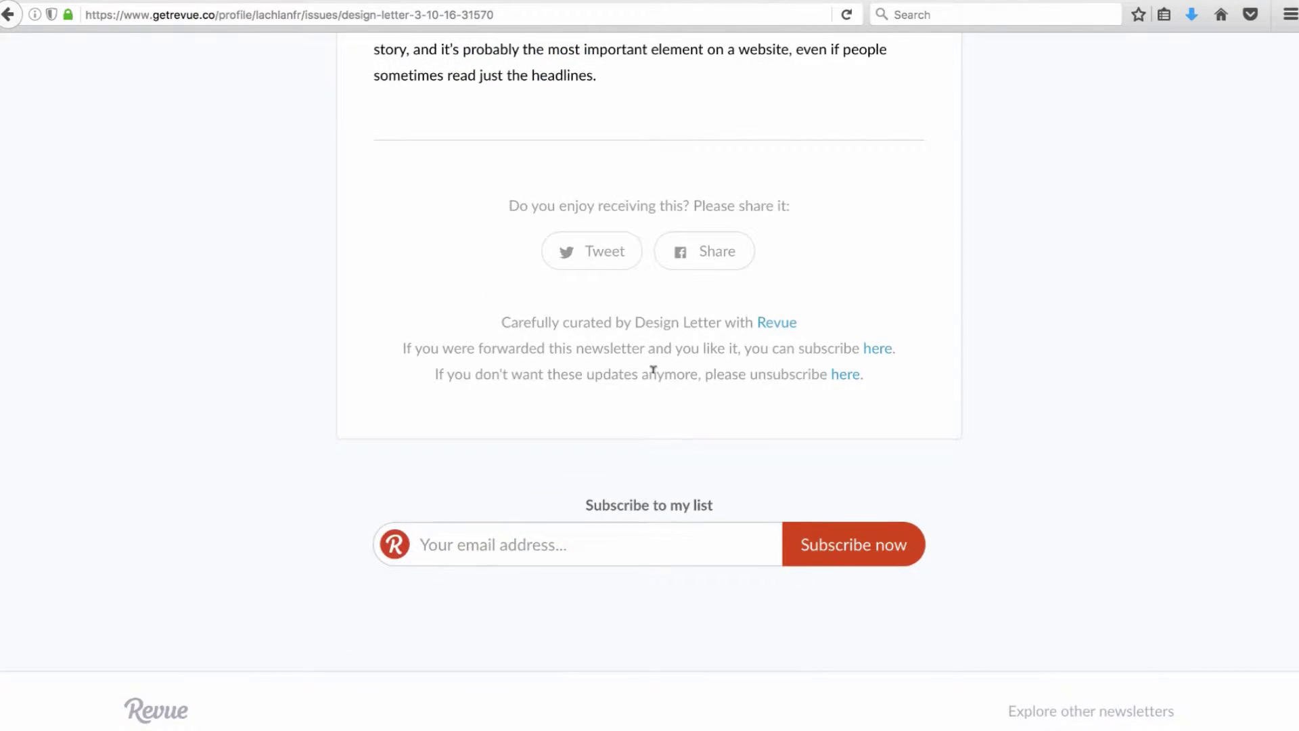
scroll(653, 369, "up", 10)
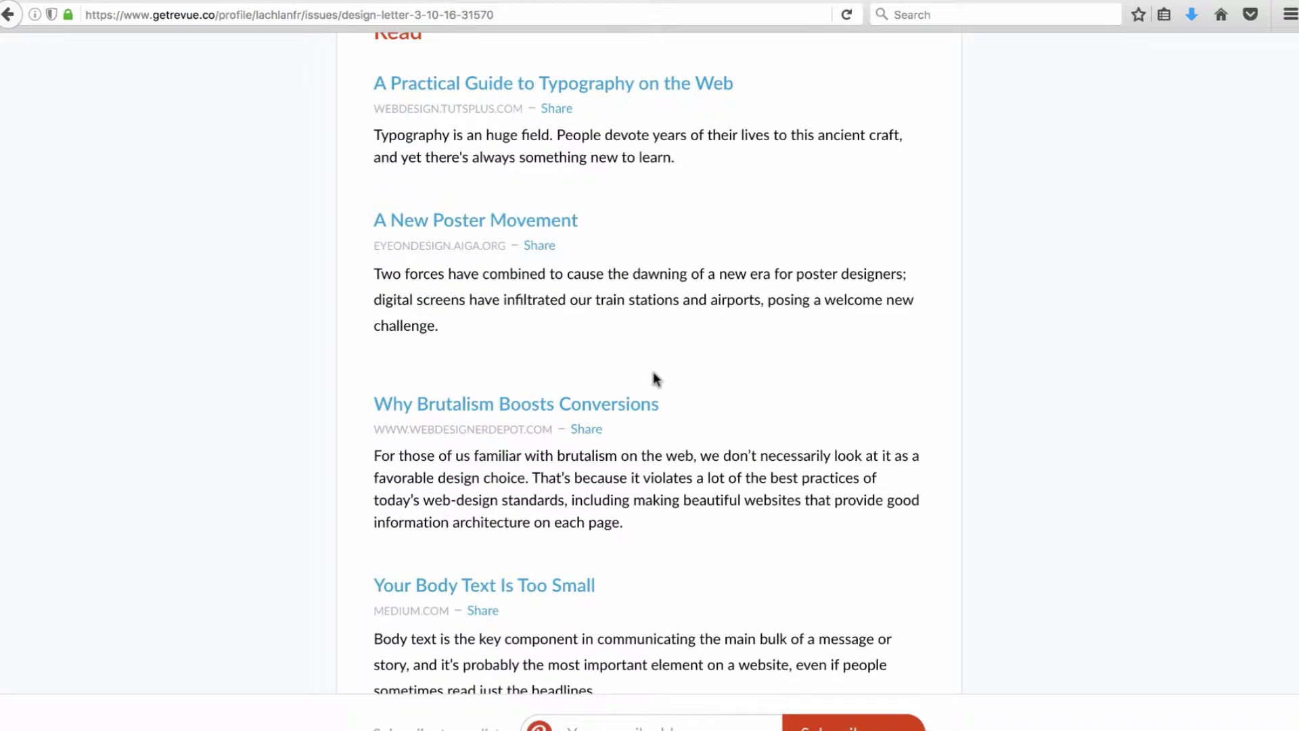
scroll(653, 373, "up", 15)
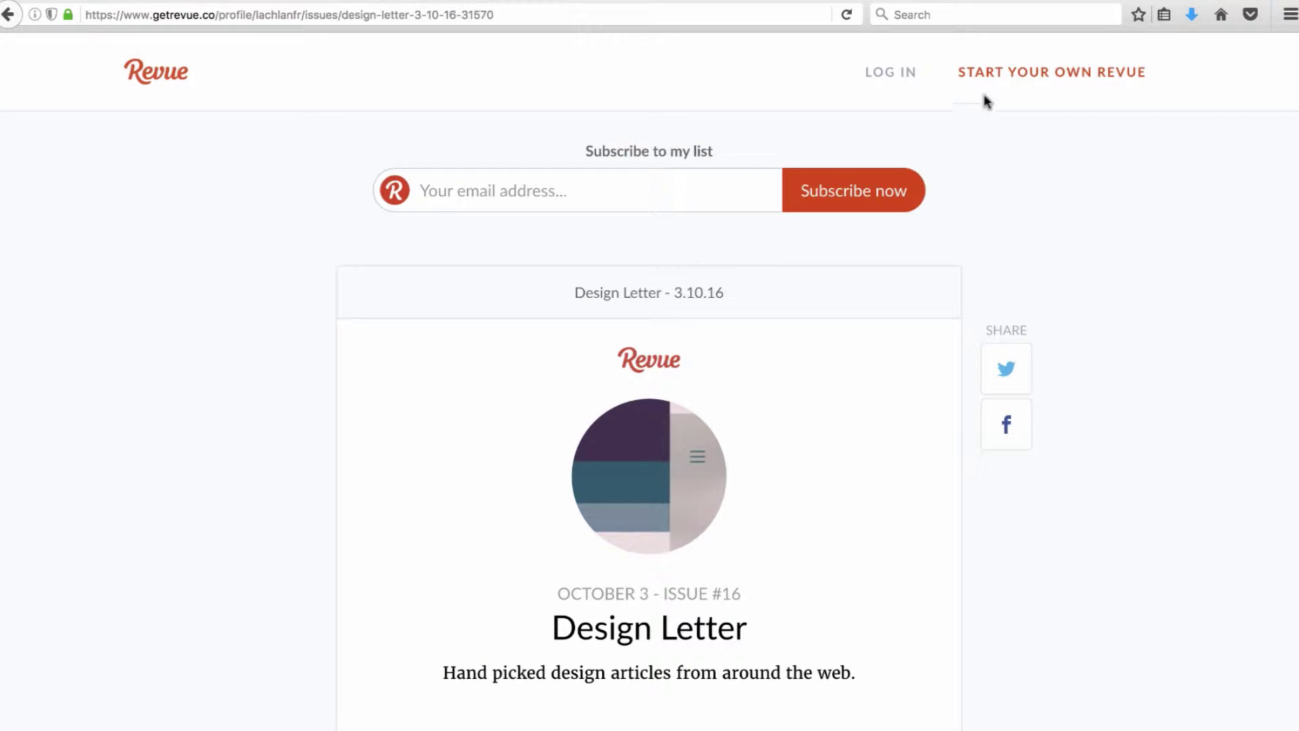
Start your own Revue by signing up with Google, then step through the issue #1 tour tips
left_click(1021, 77)
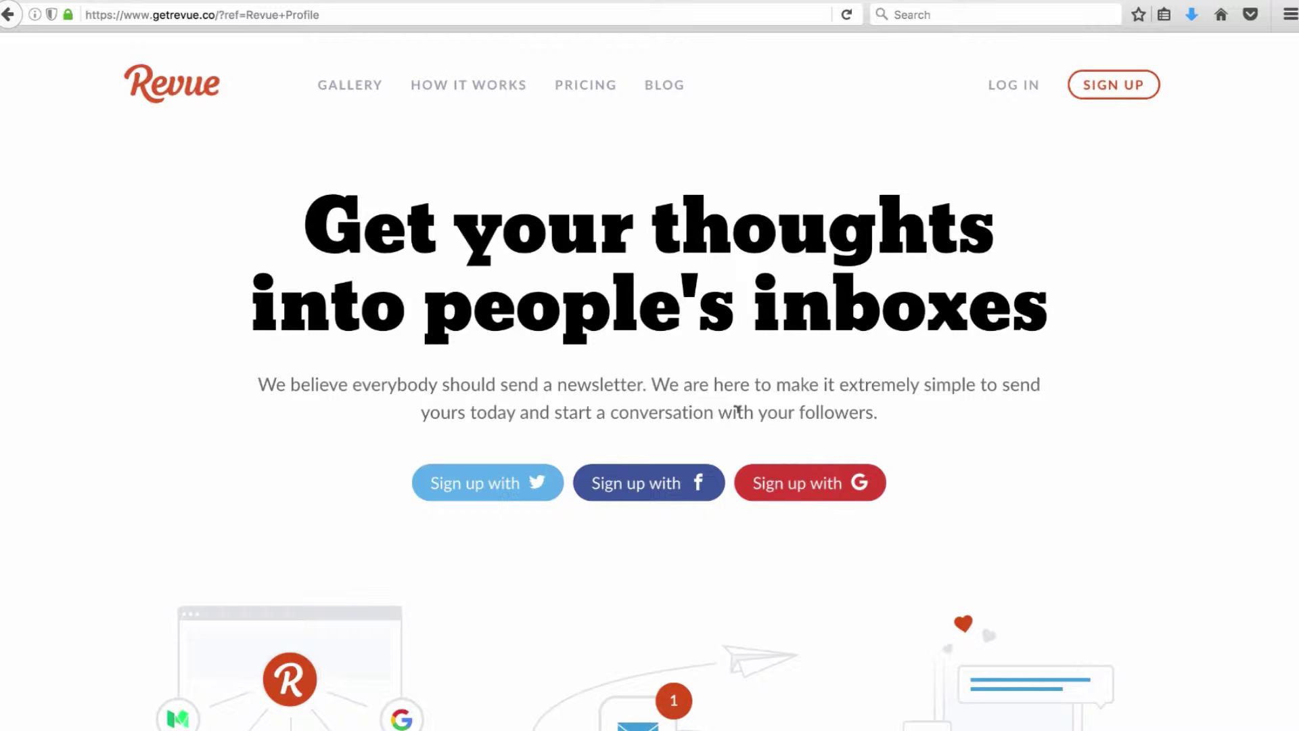
left_click(817, 487)
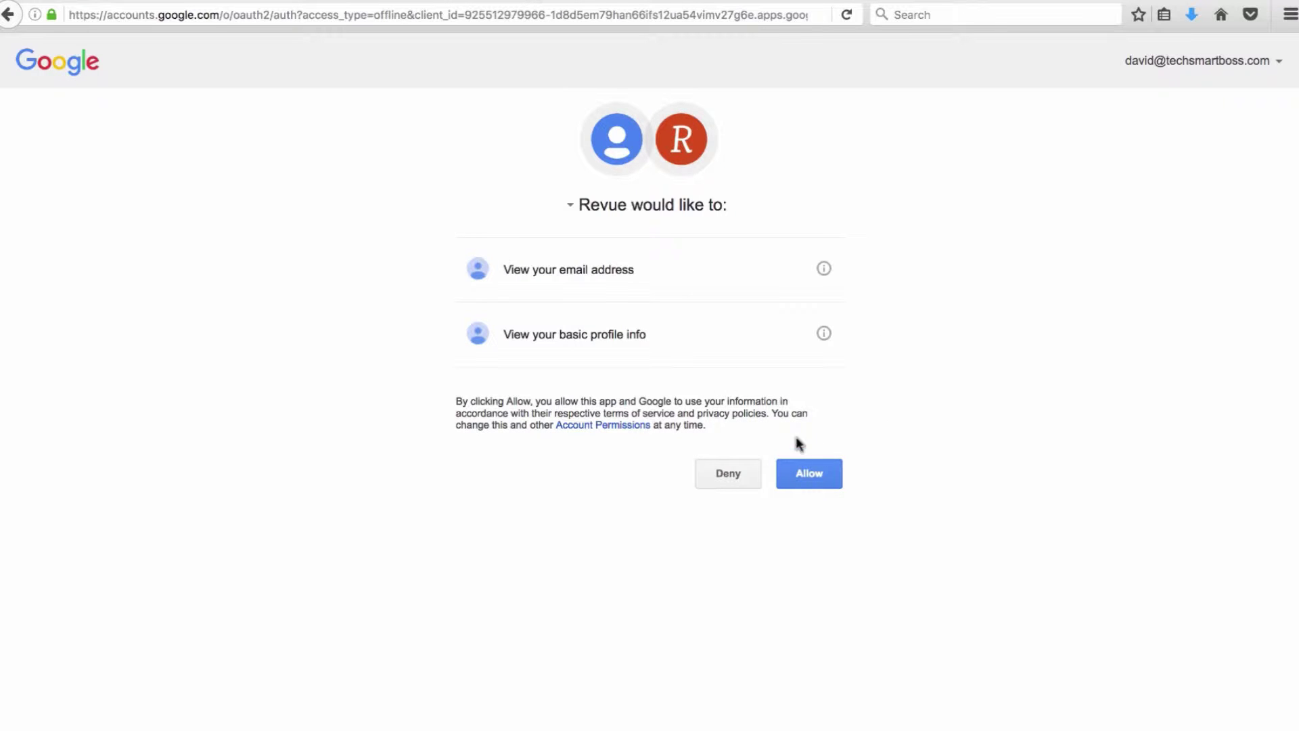
left_click(810, 479)
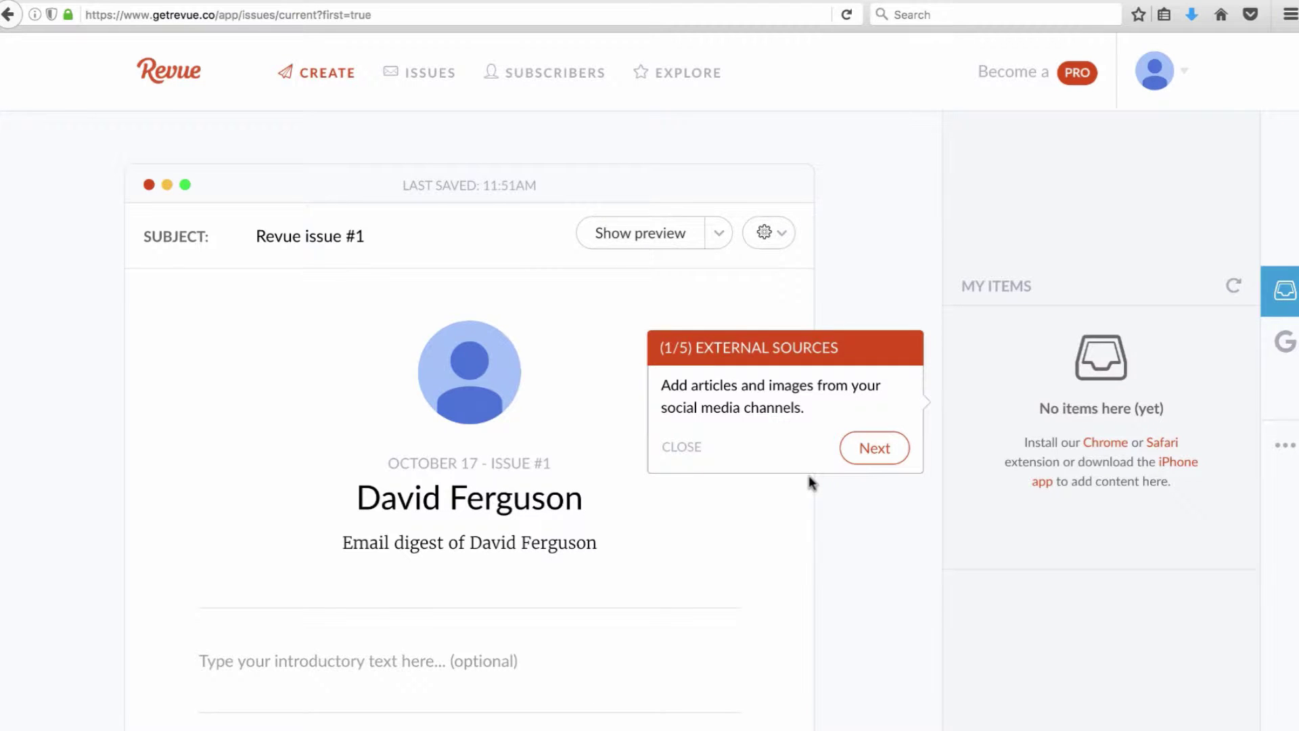
left_click(880, 447)
left_click(694, 449)
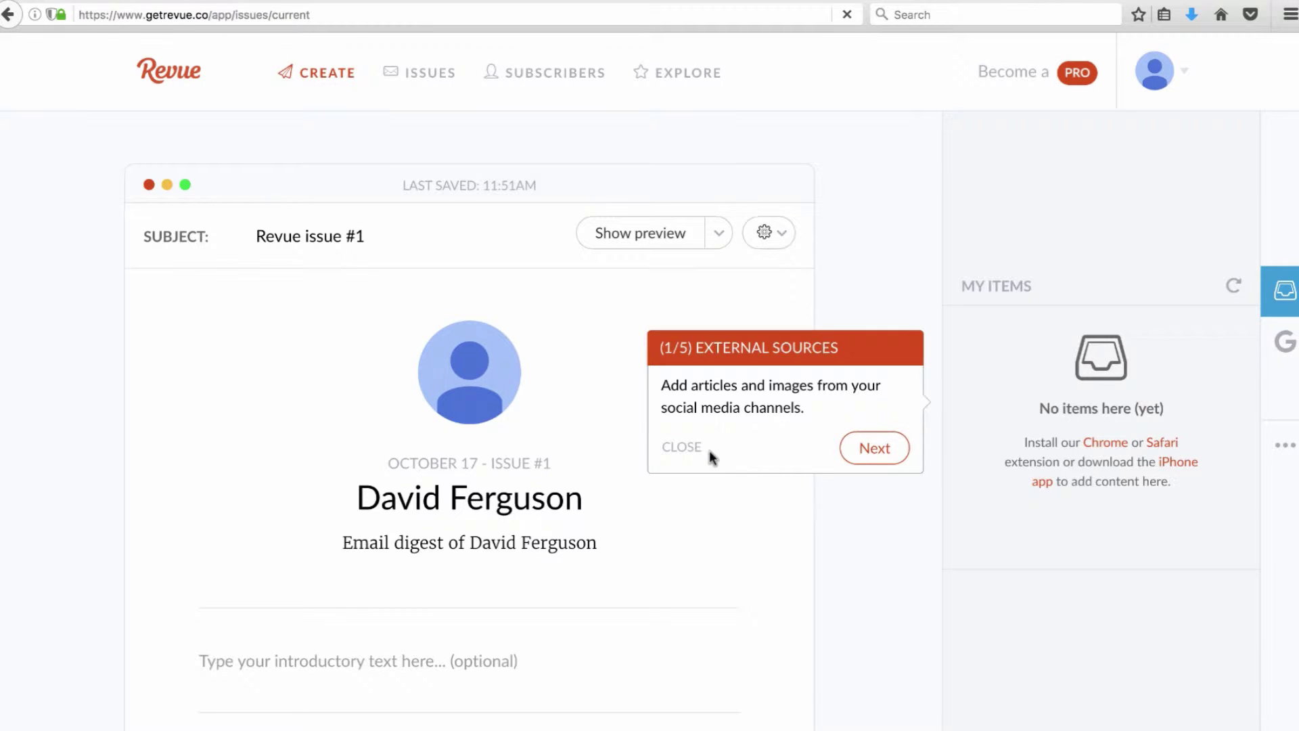
Close the tour tip and review the Tech Smart Boss profile details in Account settings
left_click(683, 446)
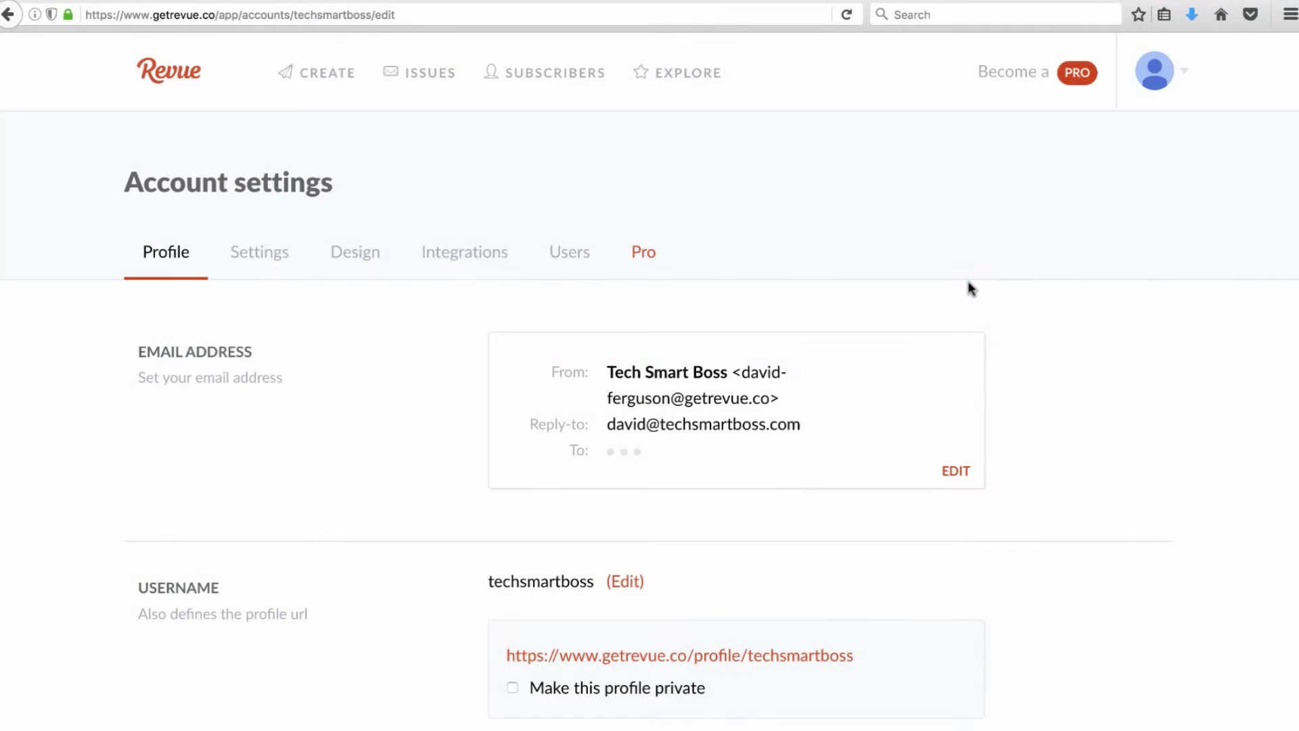
scroll(966, 290, "down", 2)
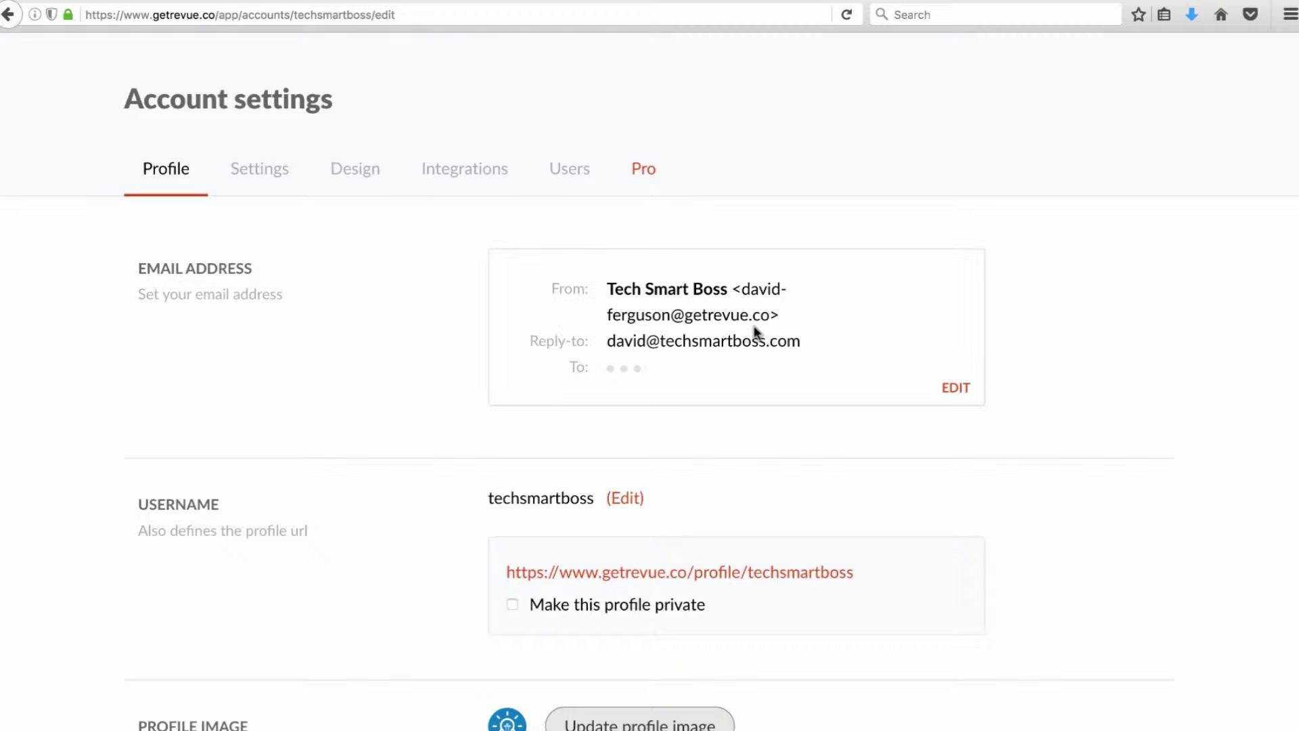
scroll(756, 331, "down", 2)
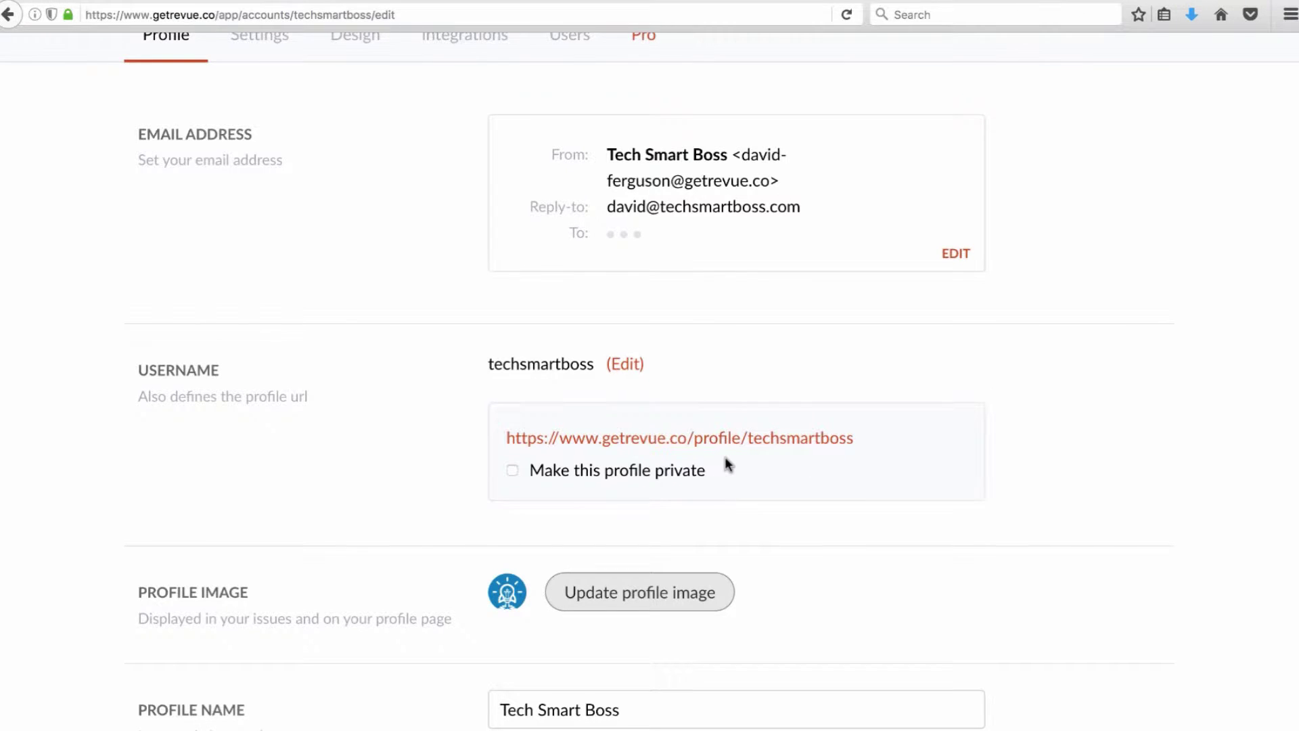
scroll(725, 457, "down", 3)
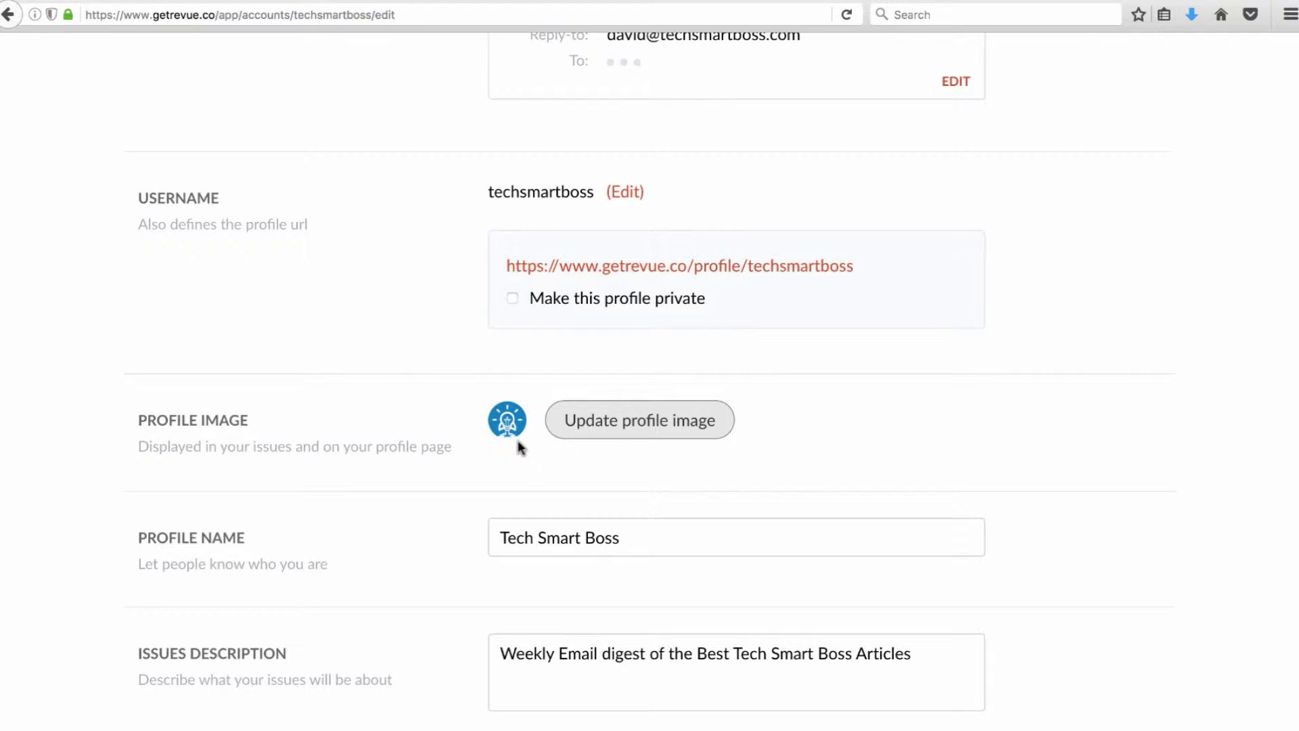
scroll(517, 440, "down", 4)
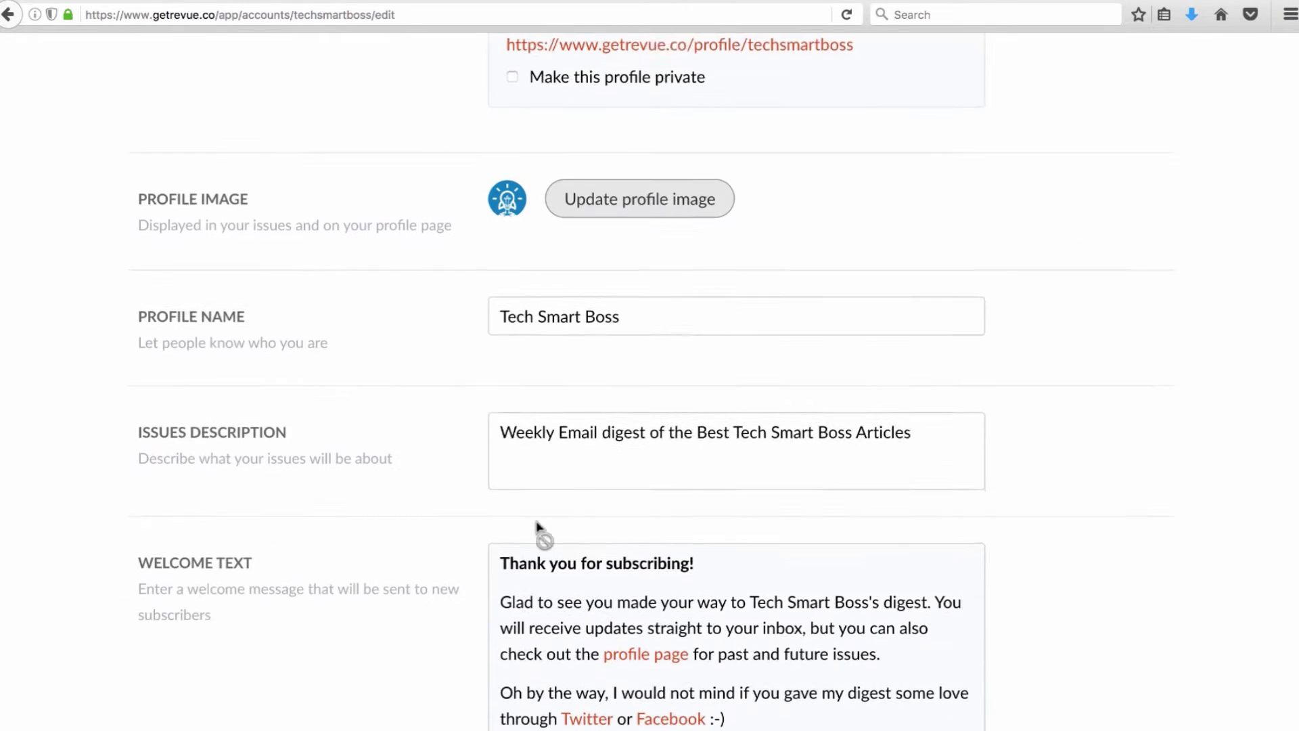
scroll(538, 531, "down", 2)
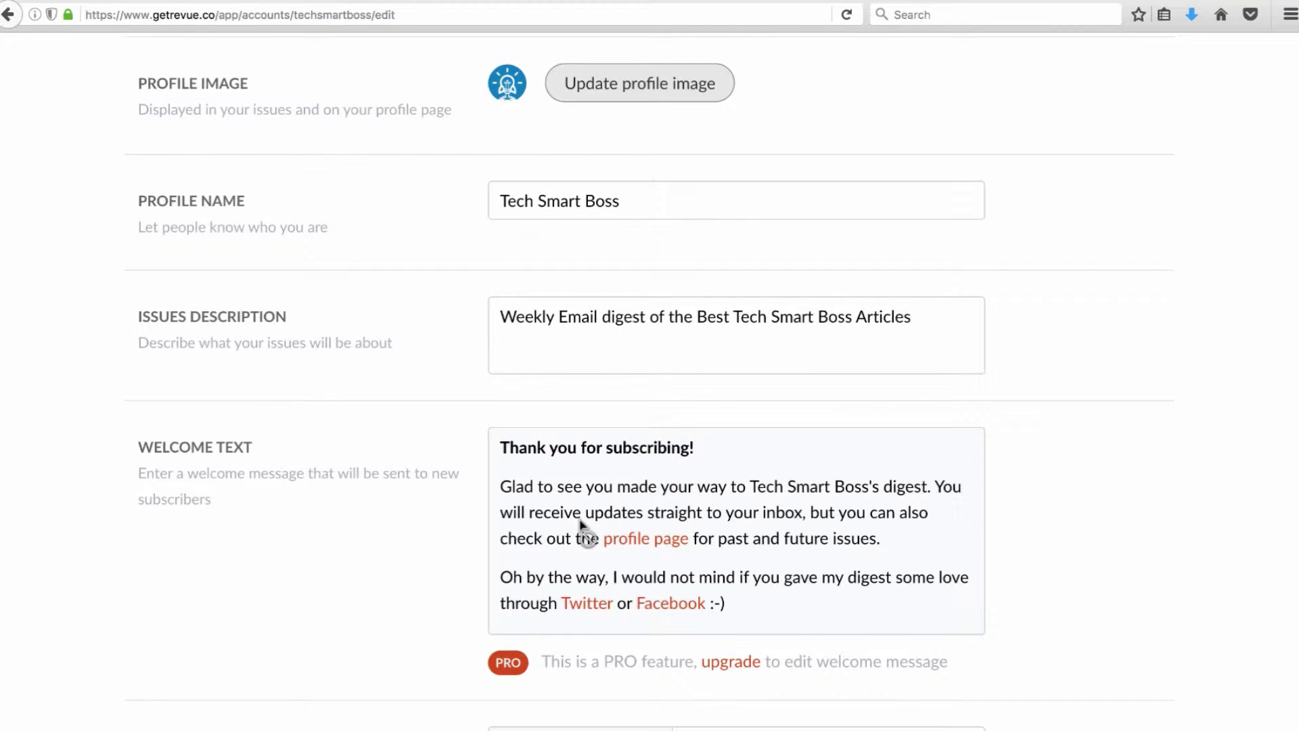
scroll(580, 531, "down", 3)
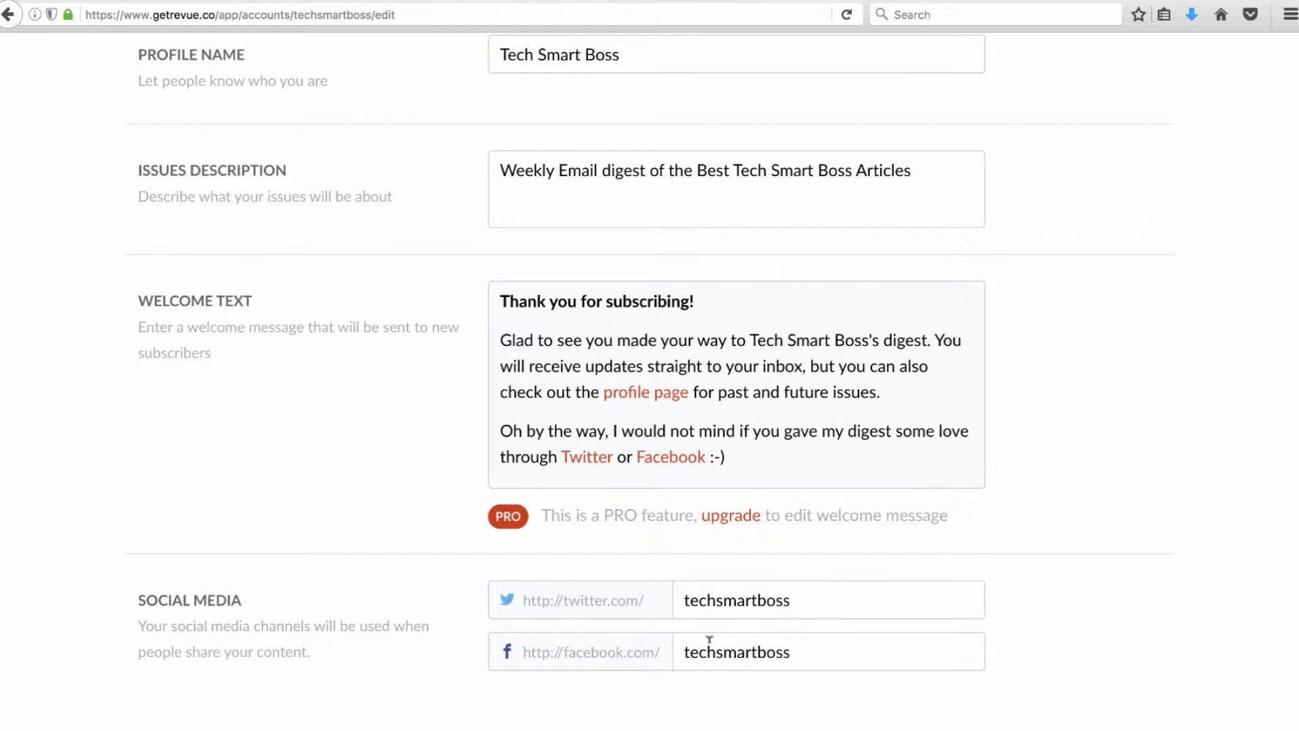
scroll(709, 641, "down", 2)
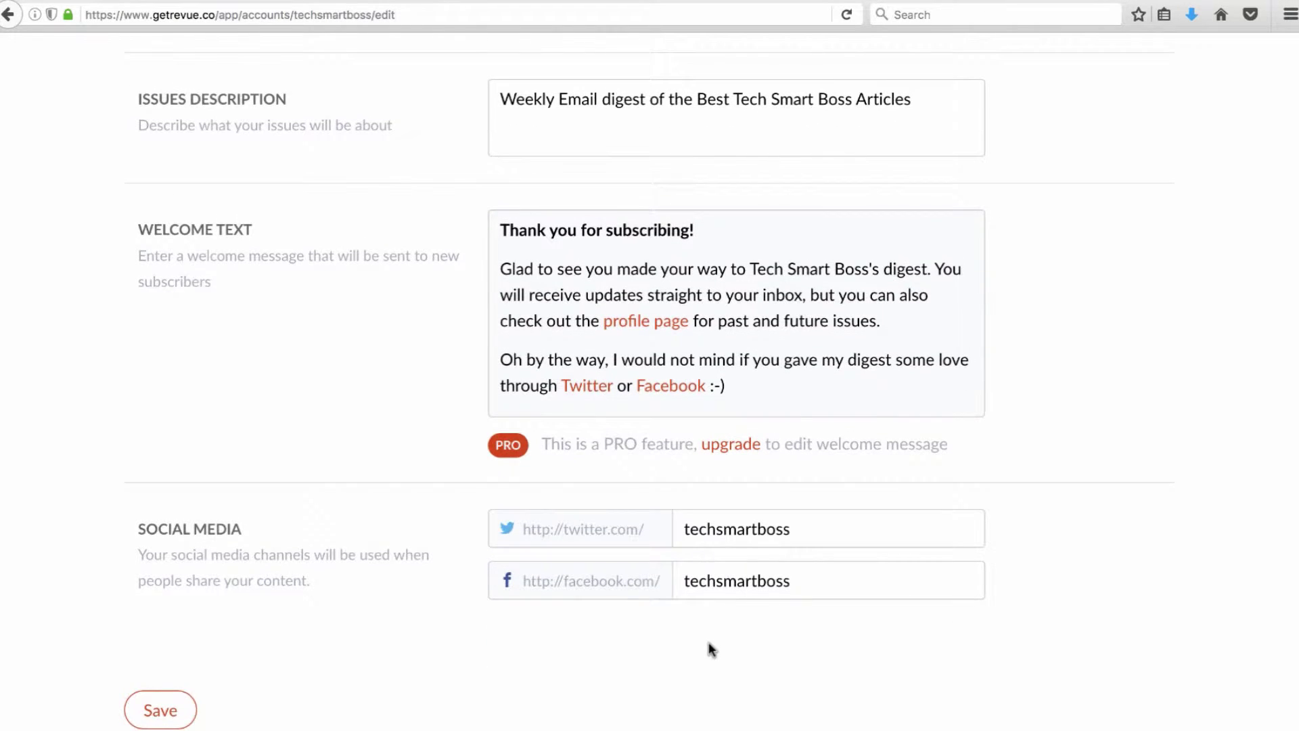
scroll(709, 642, "up", 15)
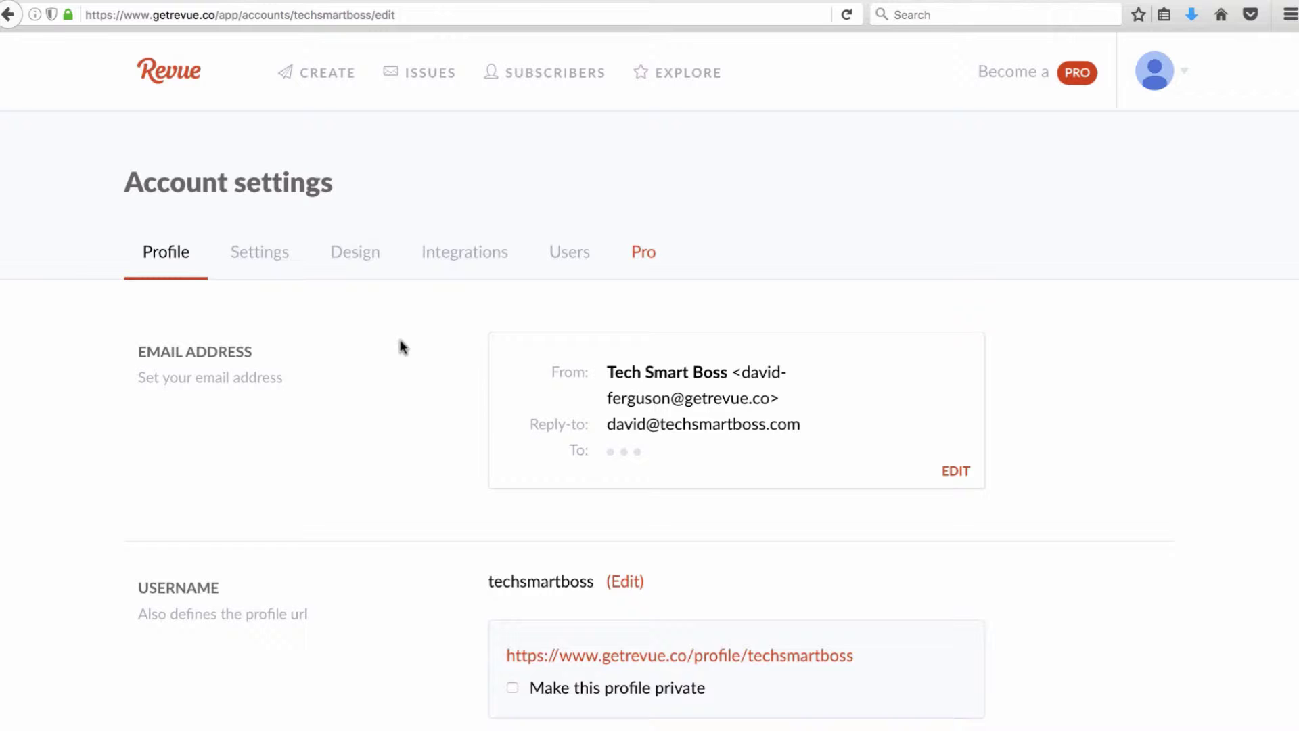
left_click(262, 260)
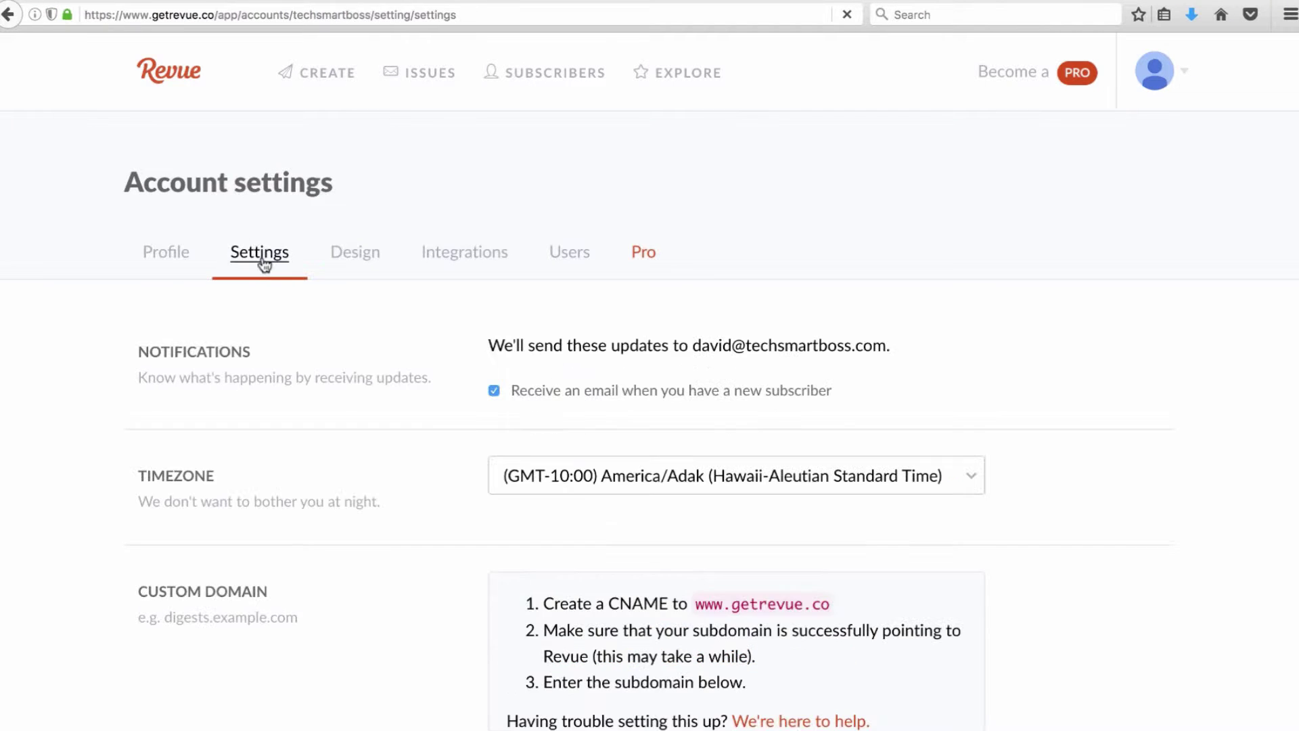
scroll(438, 339, "down", 3)
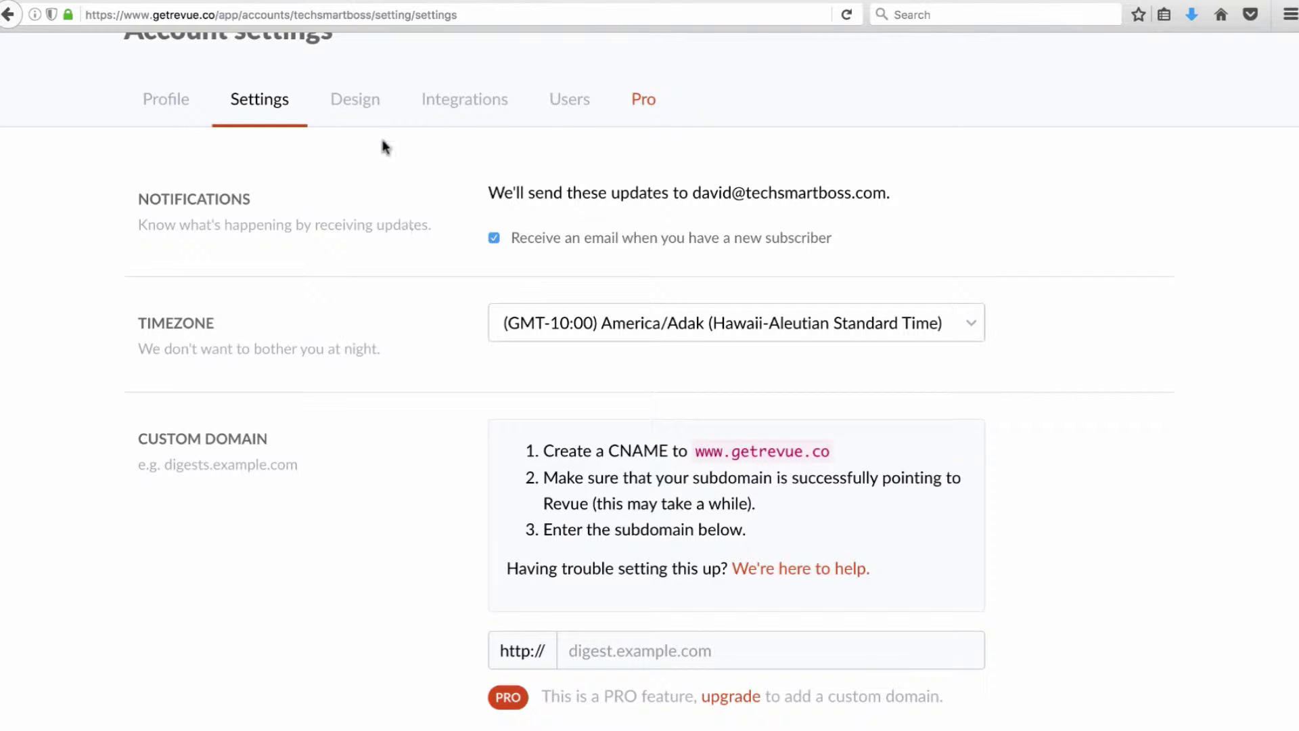
Review the Design settings: email header, Revue logo, section colour E15718 and link colour 3498DB
left_click(358, 102)
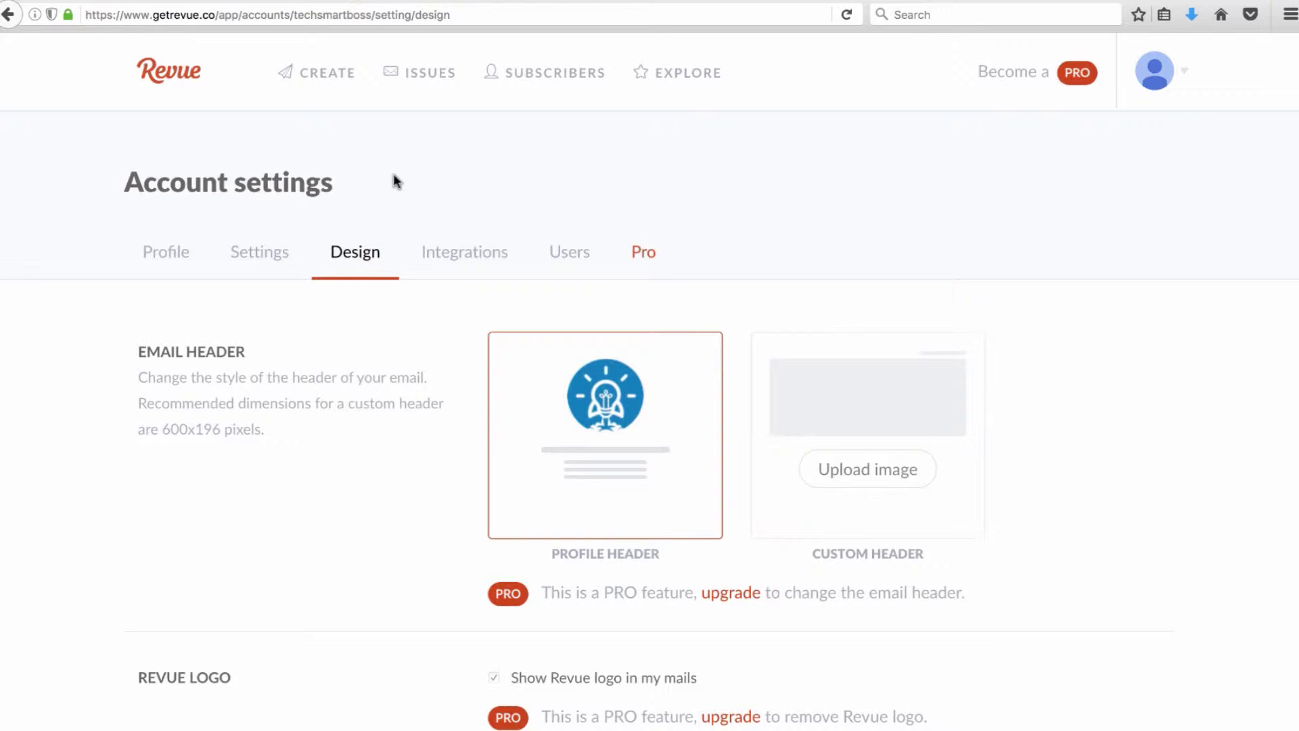
scroll(489, 404, "down", 5)
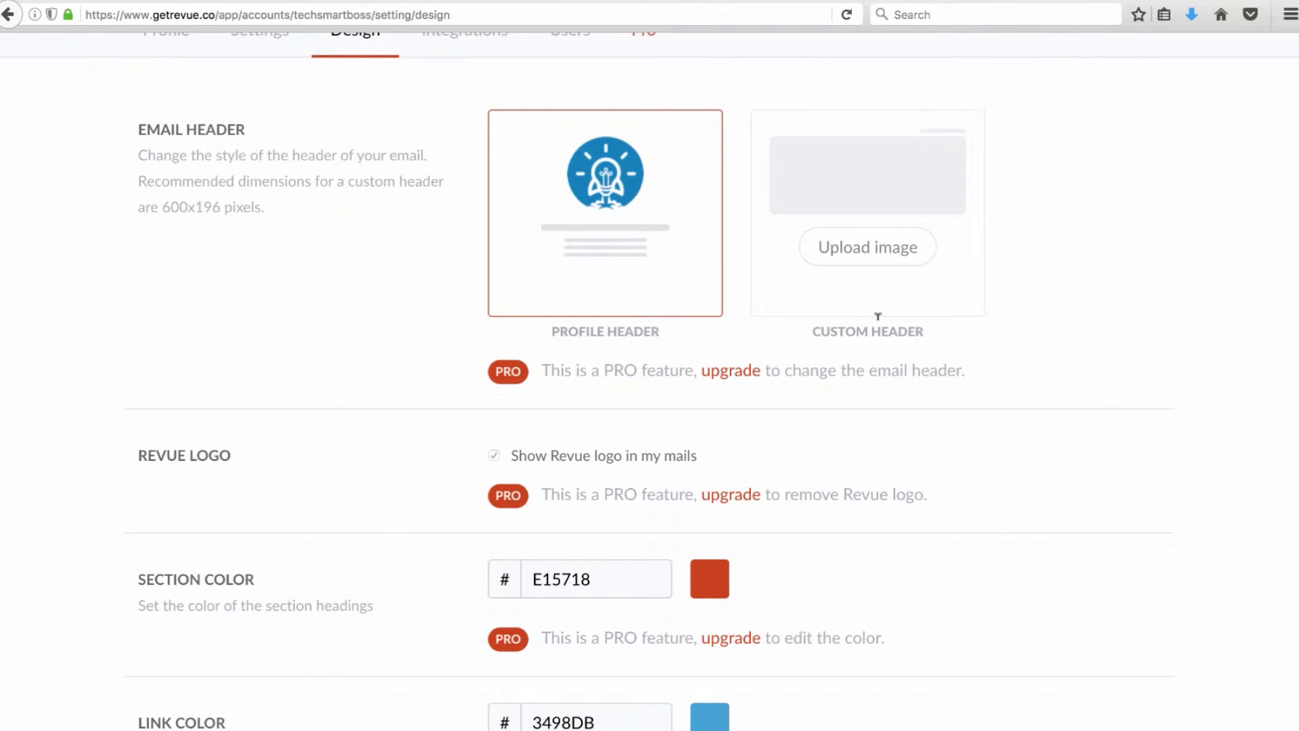
scroll(877, 319, "down", 4)
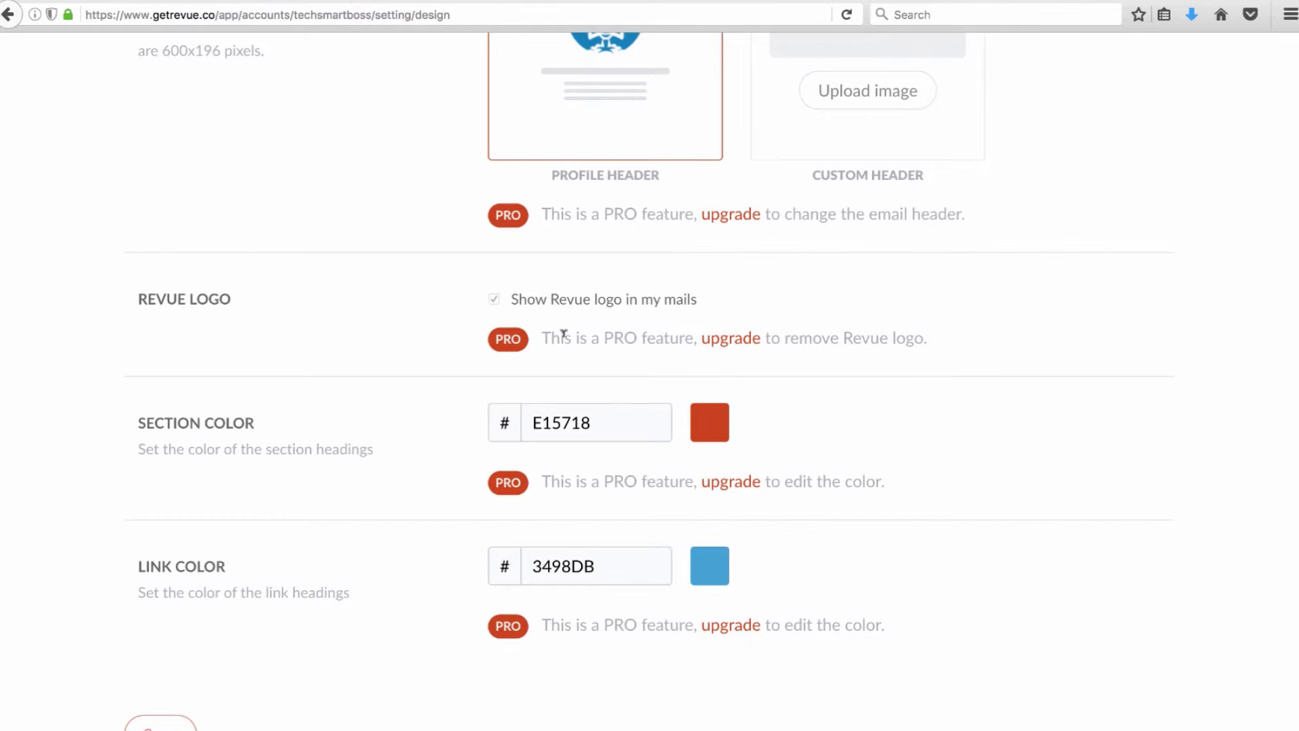
scroll(563, 334, "down", 4)
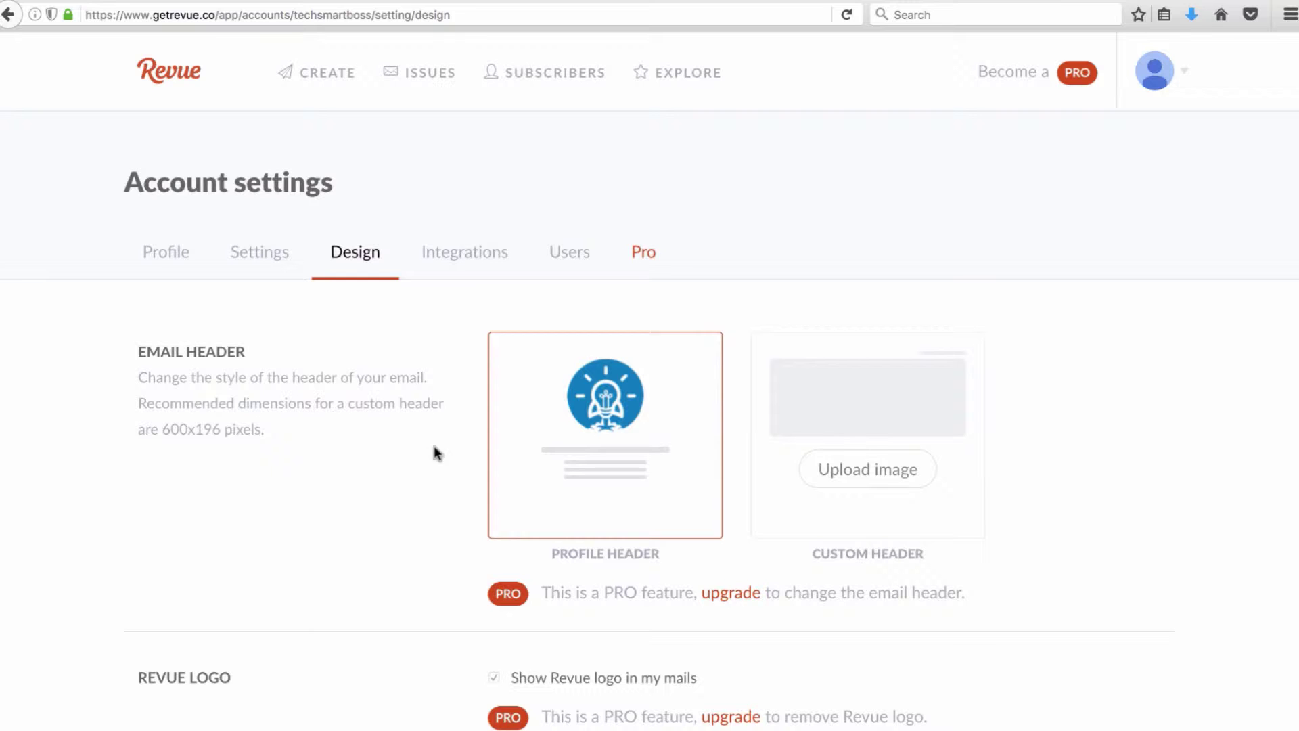
Open Integrations, try connecting Facebook as a source, and return to the Sources cards at the top
left_click(455, 256)
scroll(515, 281, "down", 4)
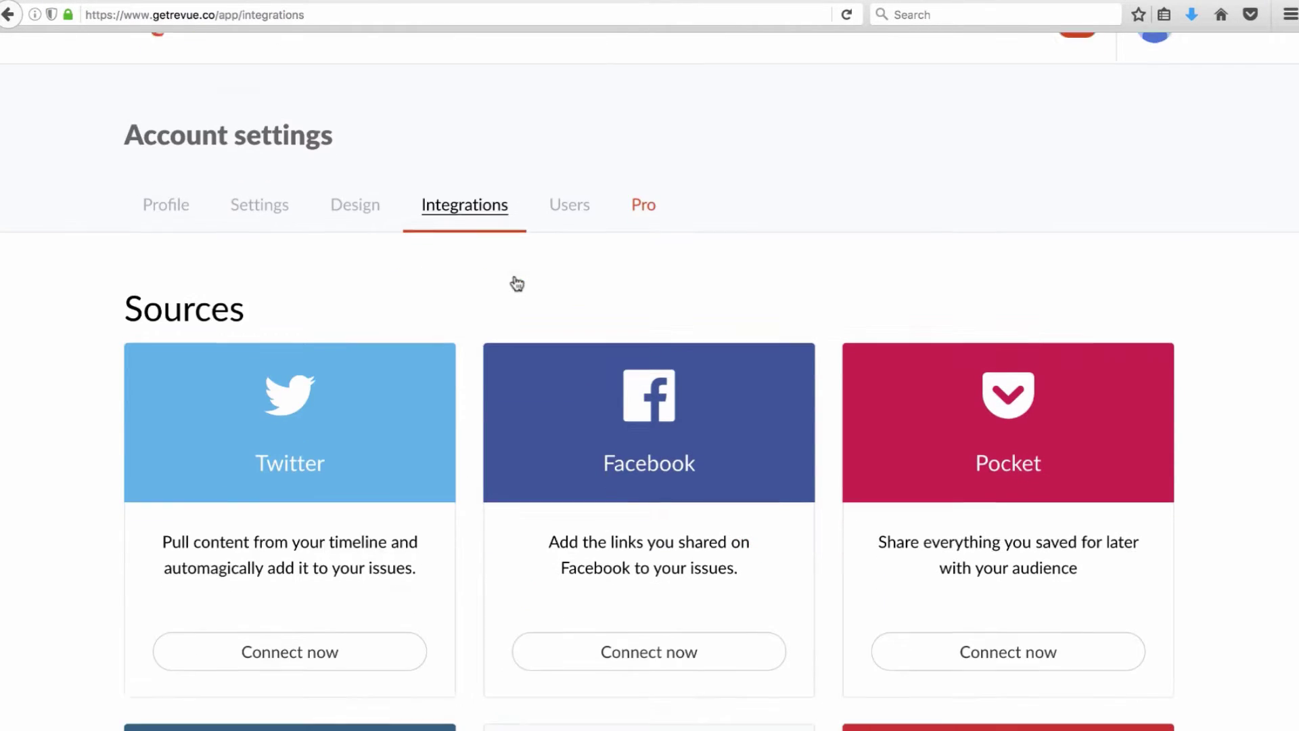
scroll(516, 280, "down", 5)
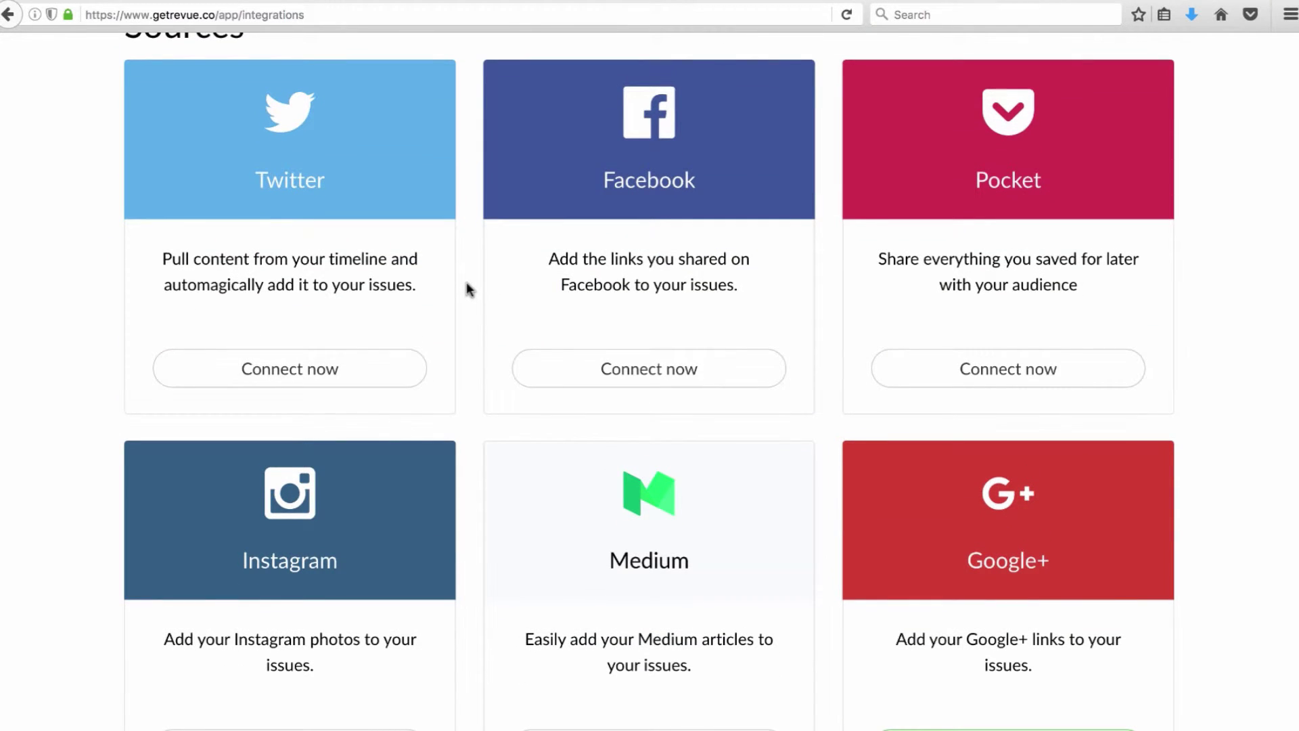
left_click(607, 369)
scroll(1071, 222, "down", 6)
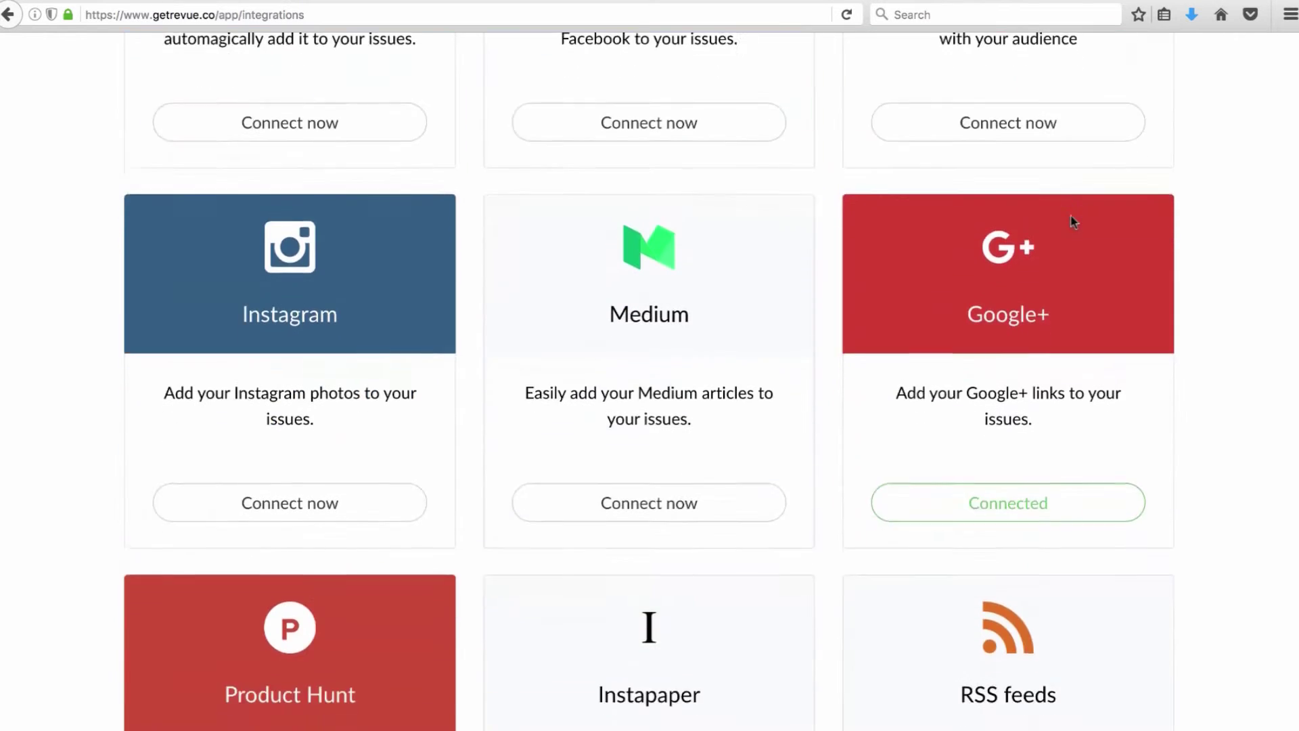
scroll(994, 227, "down", 7)
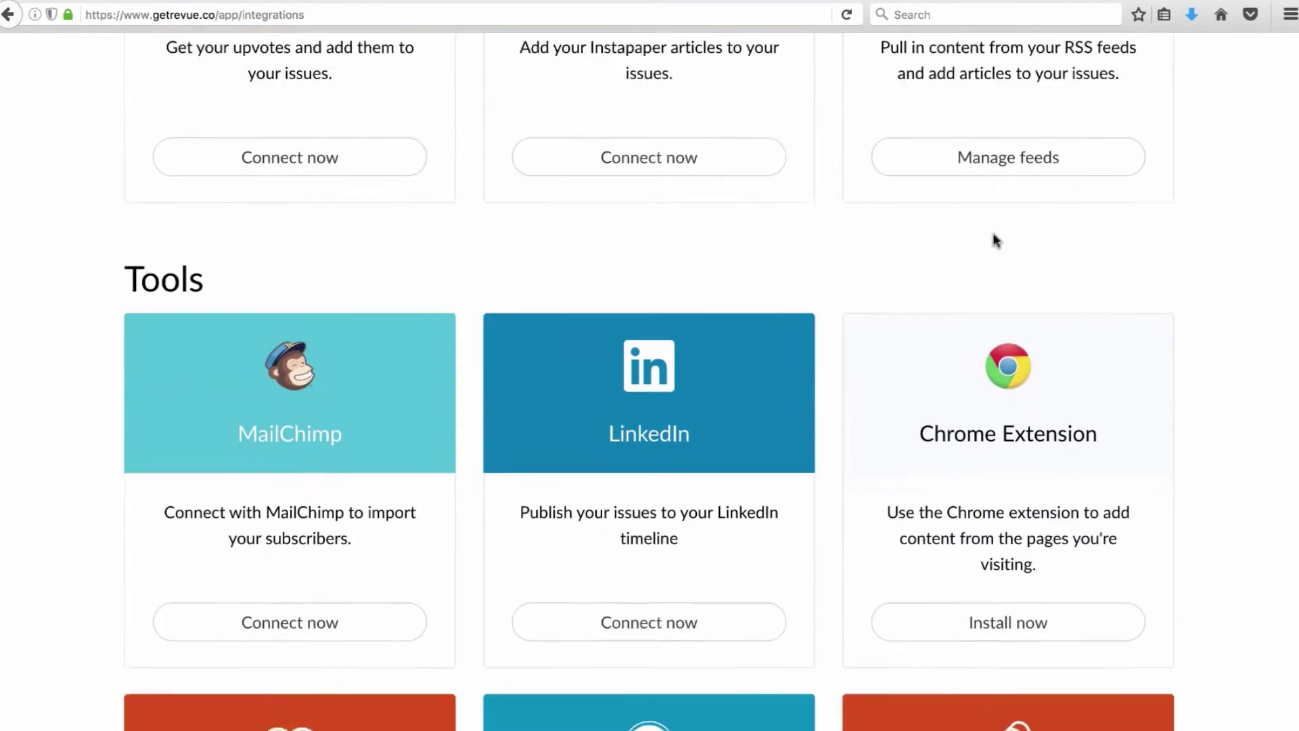
scroll(379, 264, "up", 2)
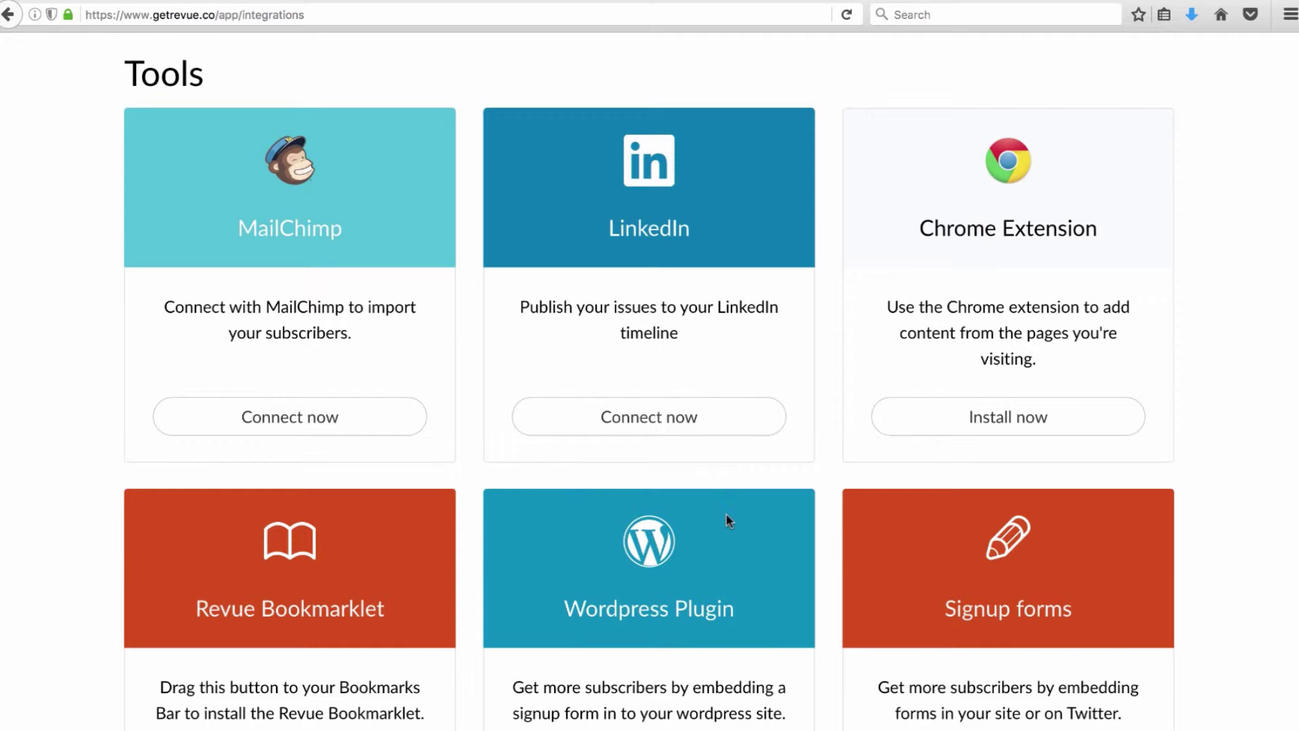
scroll(725, 512, "down", 3)
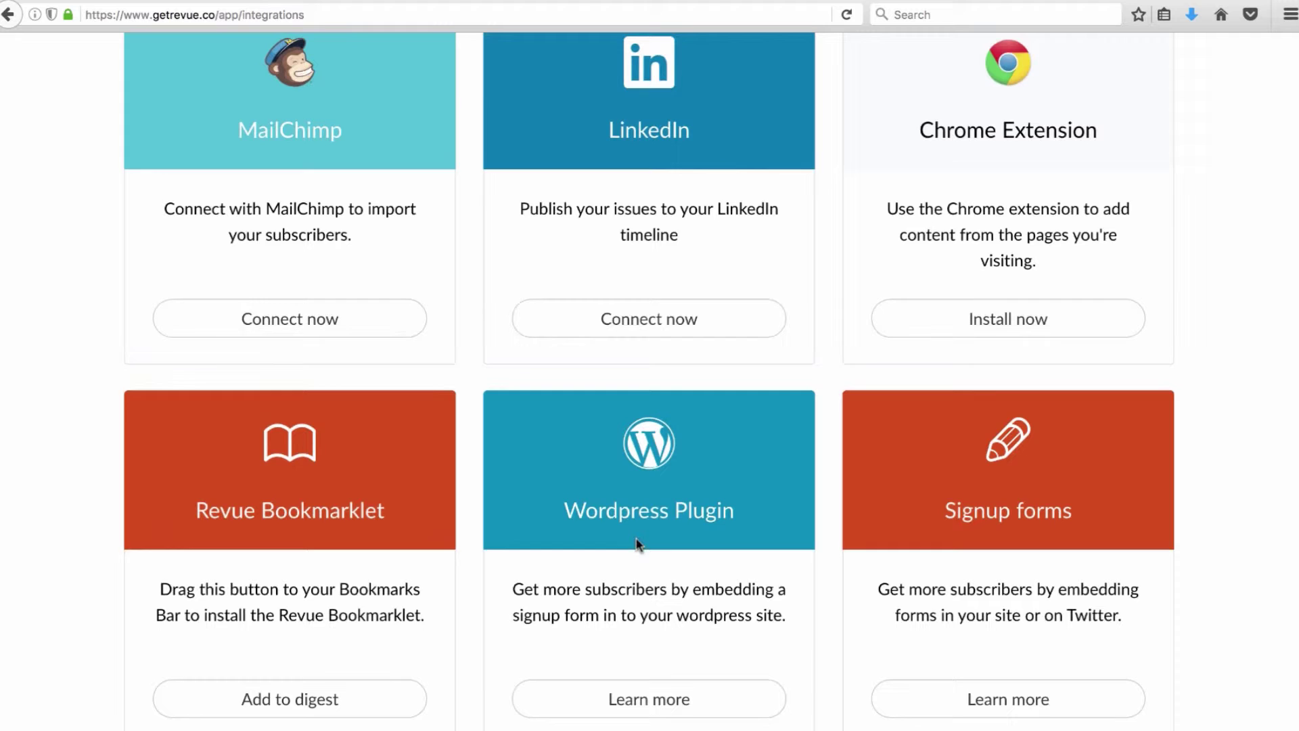
scroll(636, 536, "up", 8)
scroll(636, 539, "up", 10)
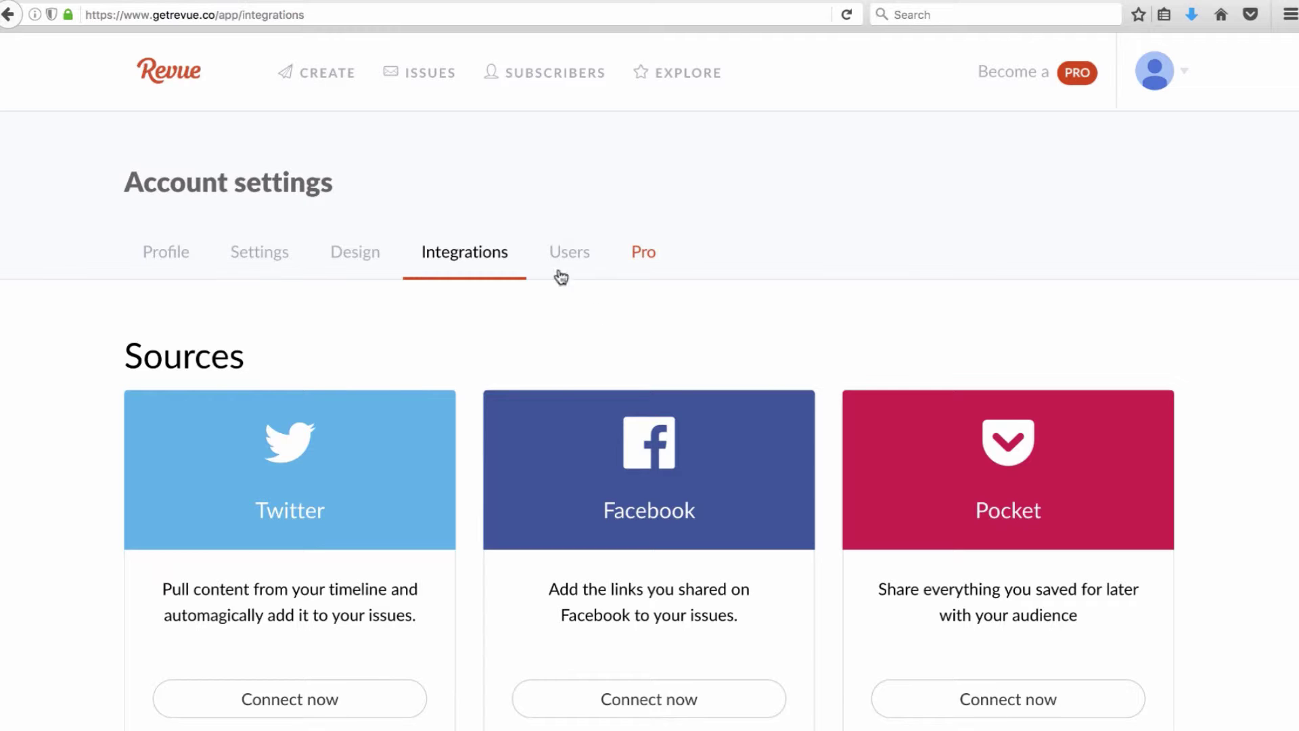
Back in the issue #1 draft, write the intro 'Welcome to the first edition of Tech Smart Boss Digest'
left_click(312, 80)
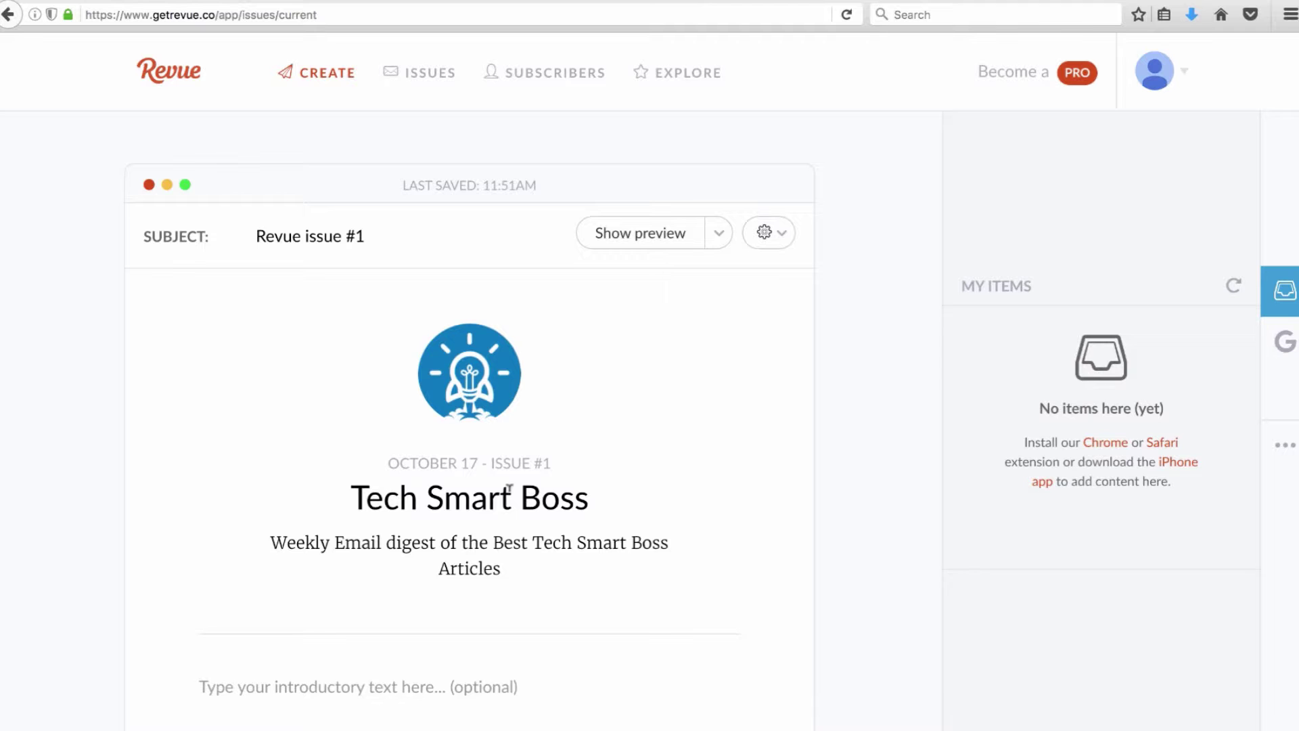
scroll(473, 507, "down", 5)
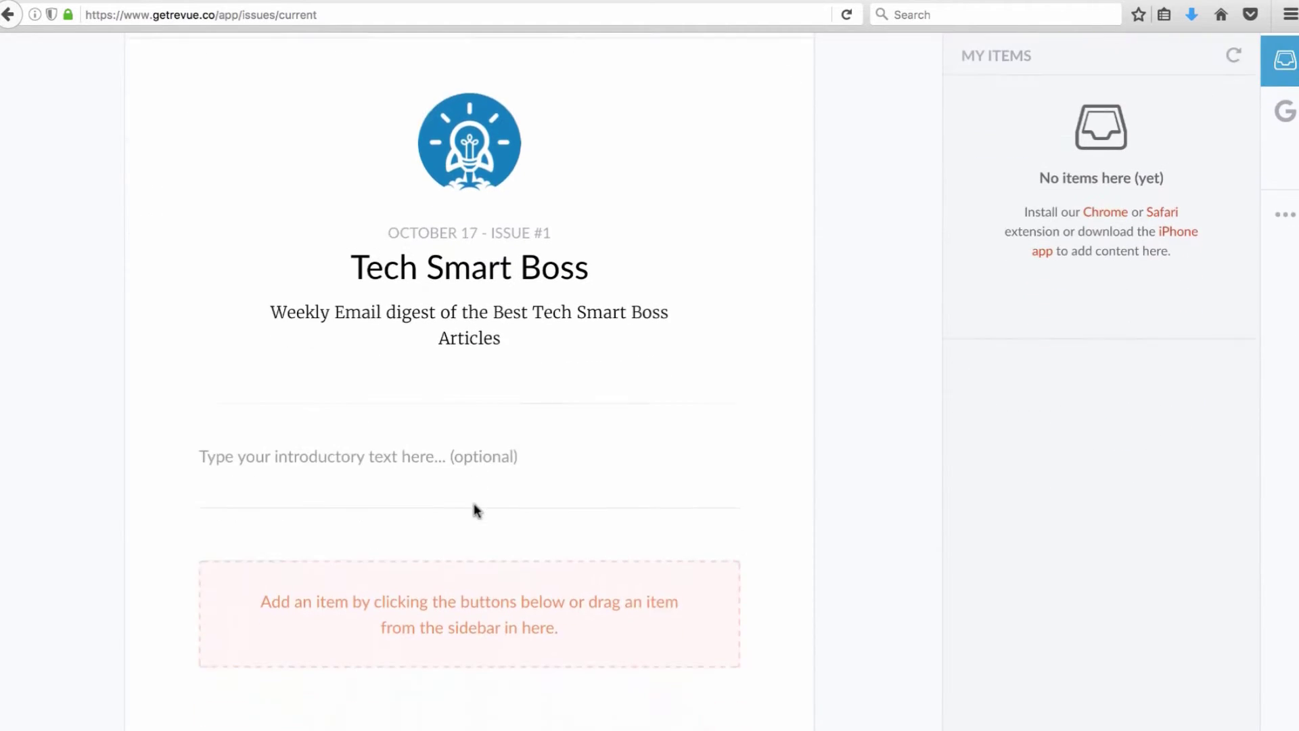
left_click(330, 357)
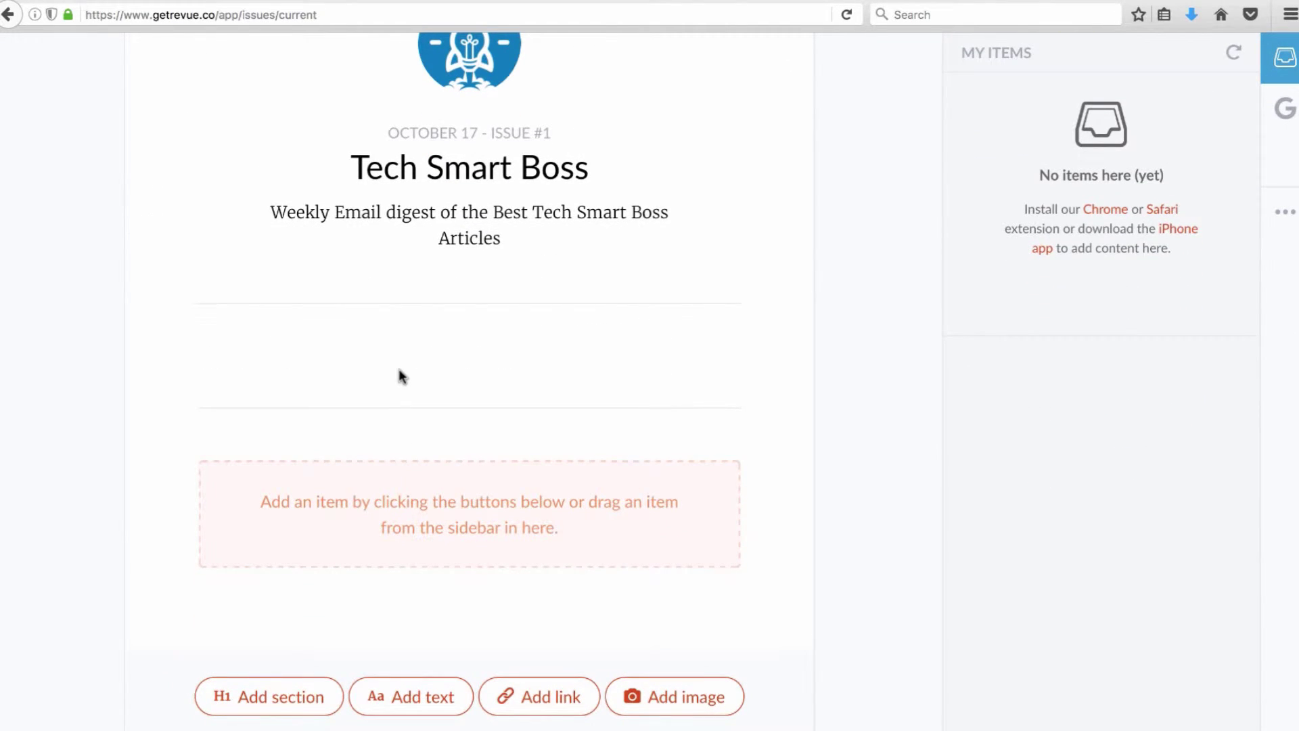
type("Welcome to the first editio")
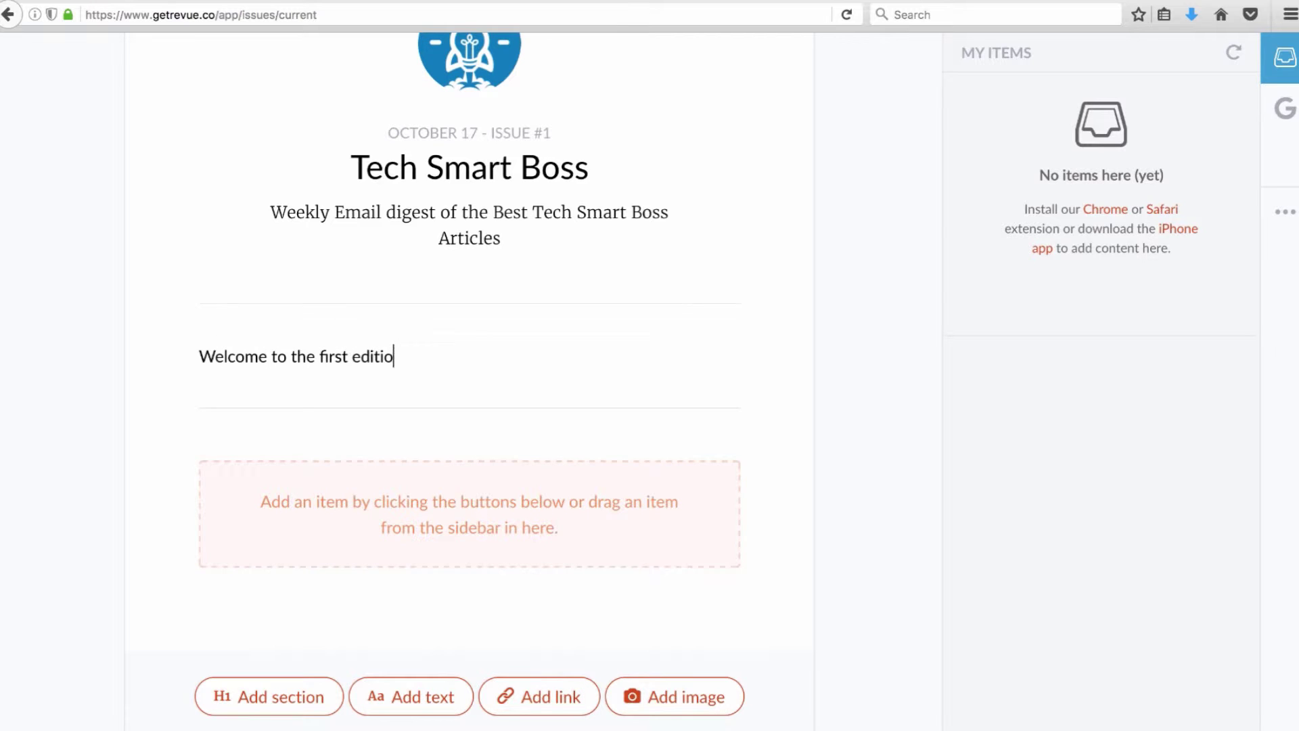
type("n of Tech Smart ")
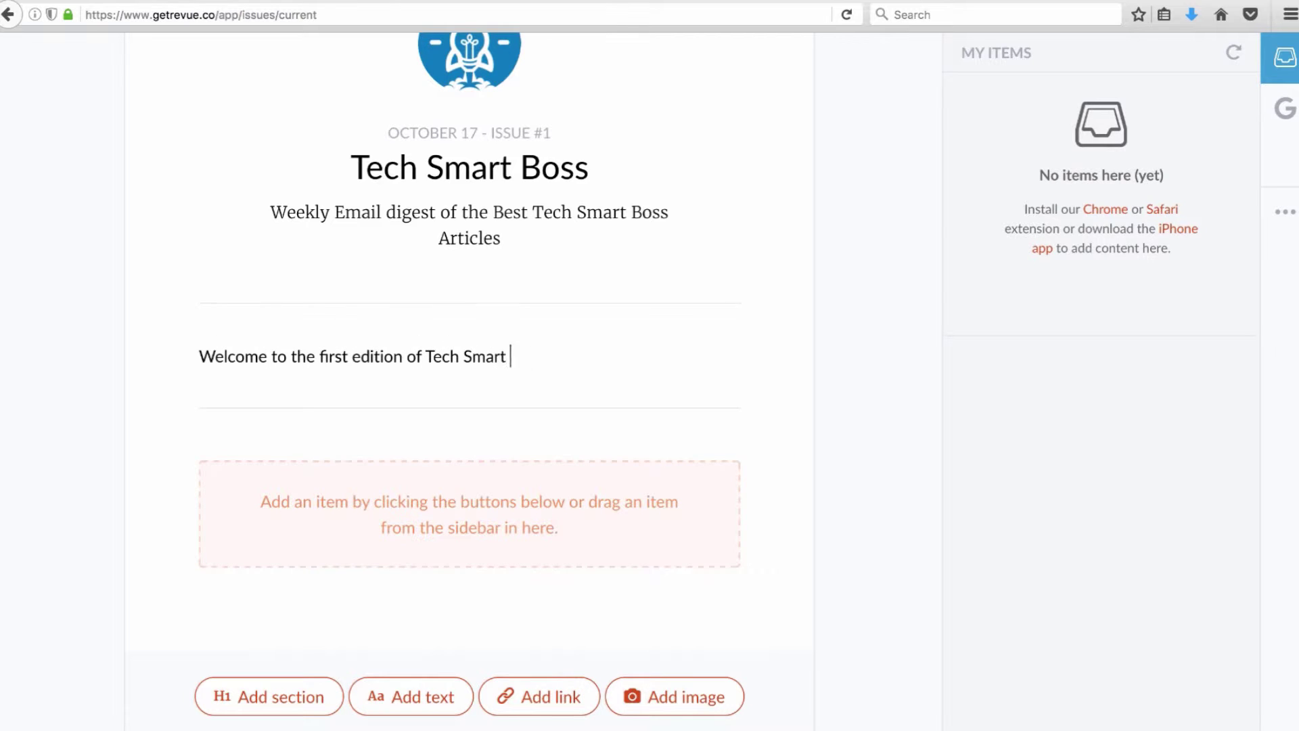
type("Boss Digest")
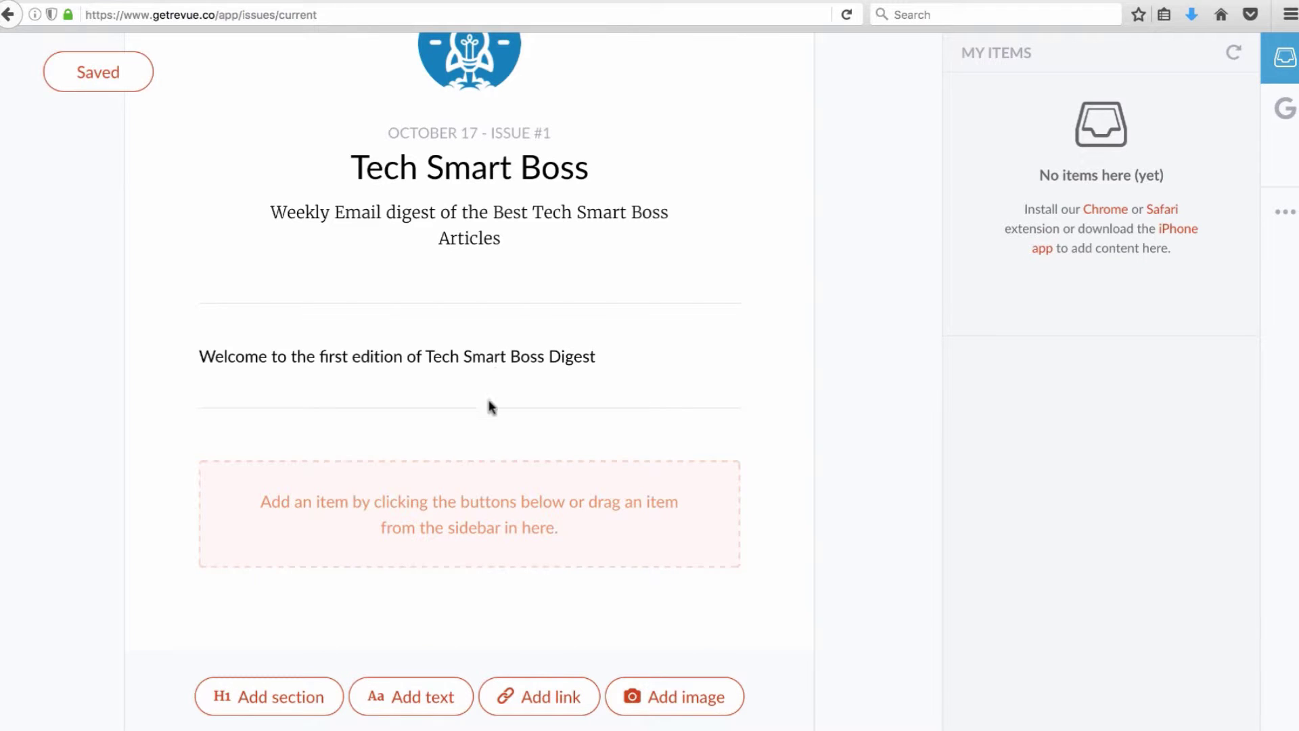
scroll(491, 409, "down", 3)
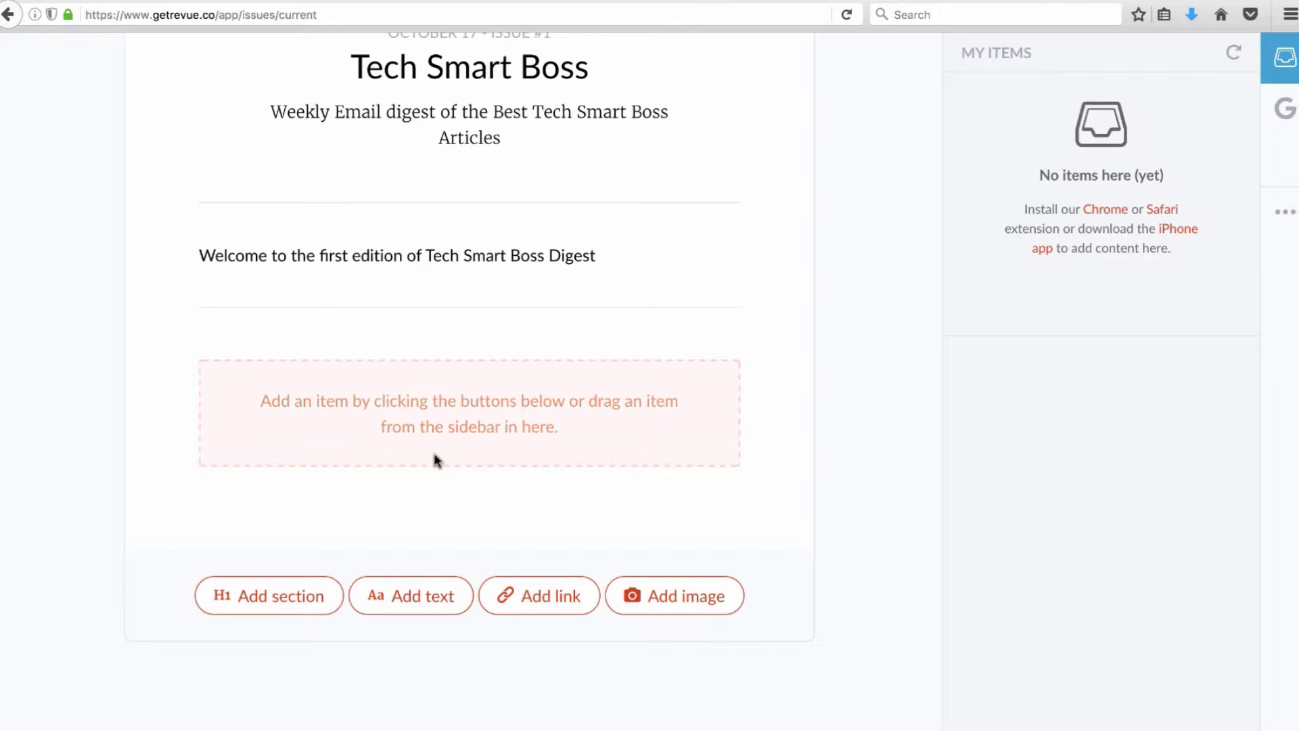
Add a section header 'Cool App of the Week' followed by an empty link item
left_click(280, 596)
mouse_move(327, 368)
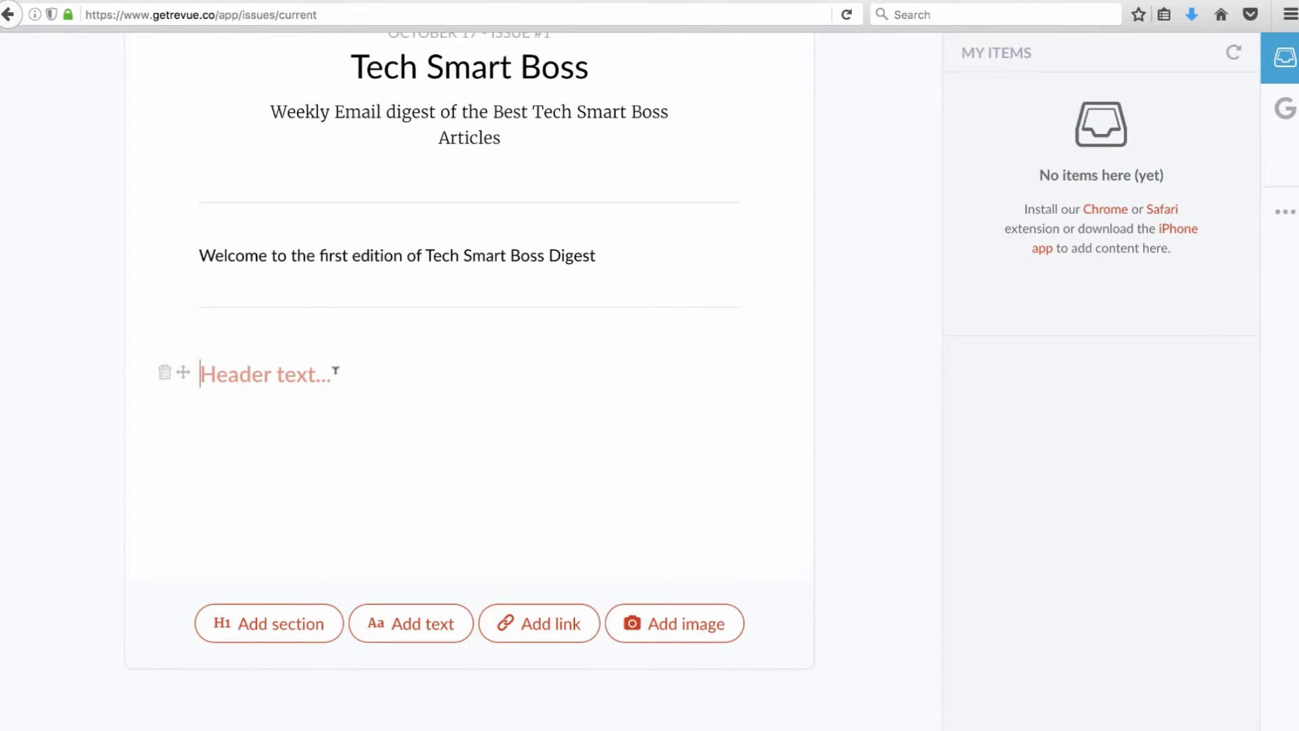
type("Cool App of")
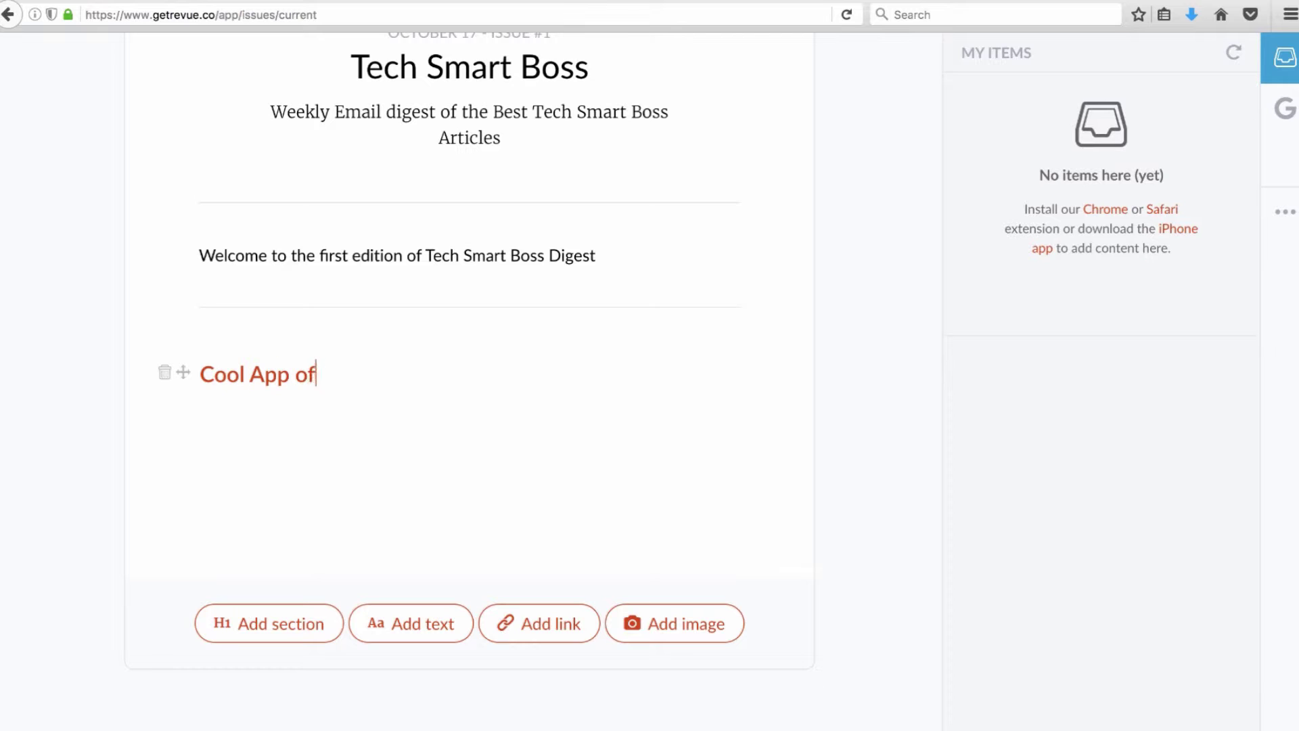
type(" the Week")
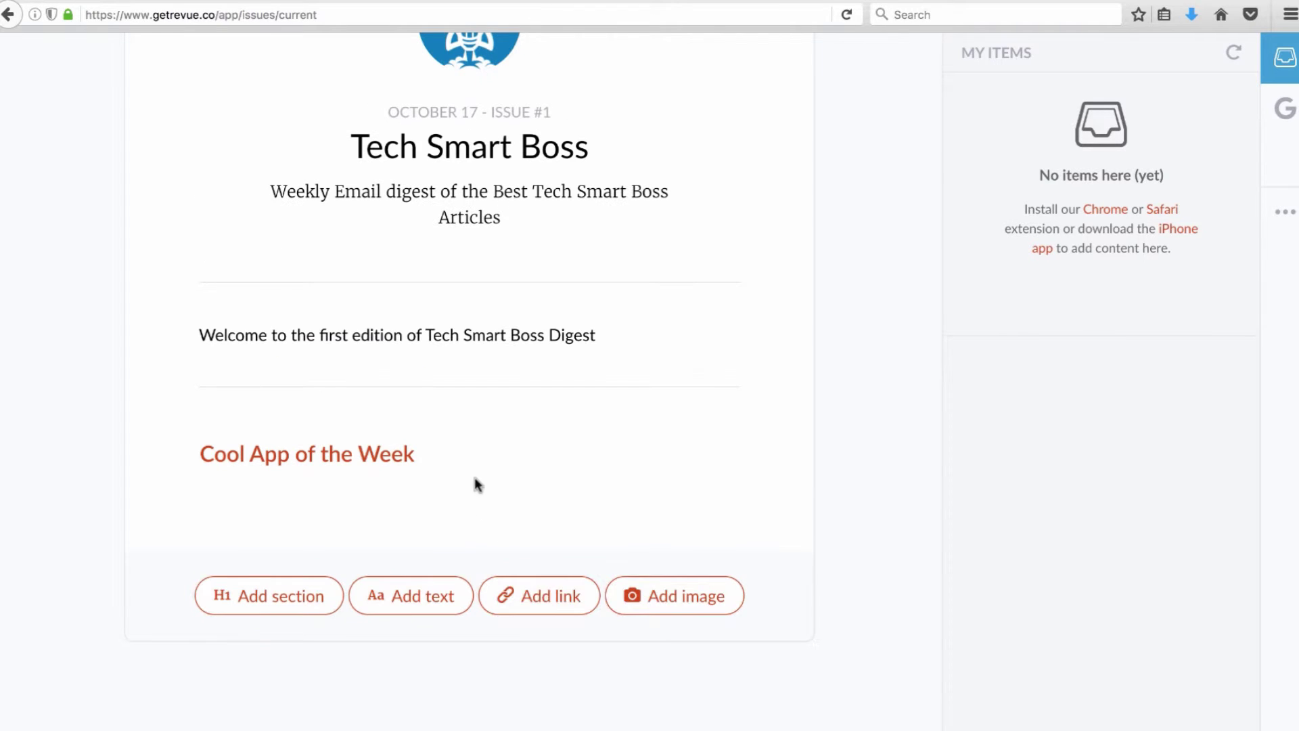
left_click(531, 609)
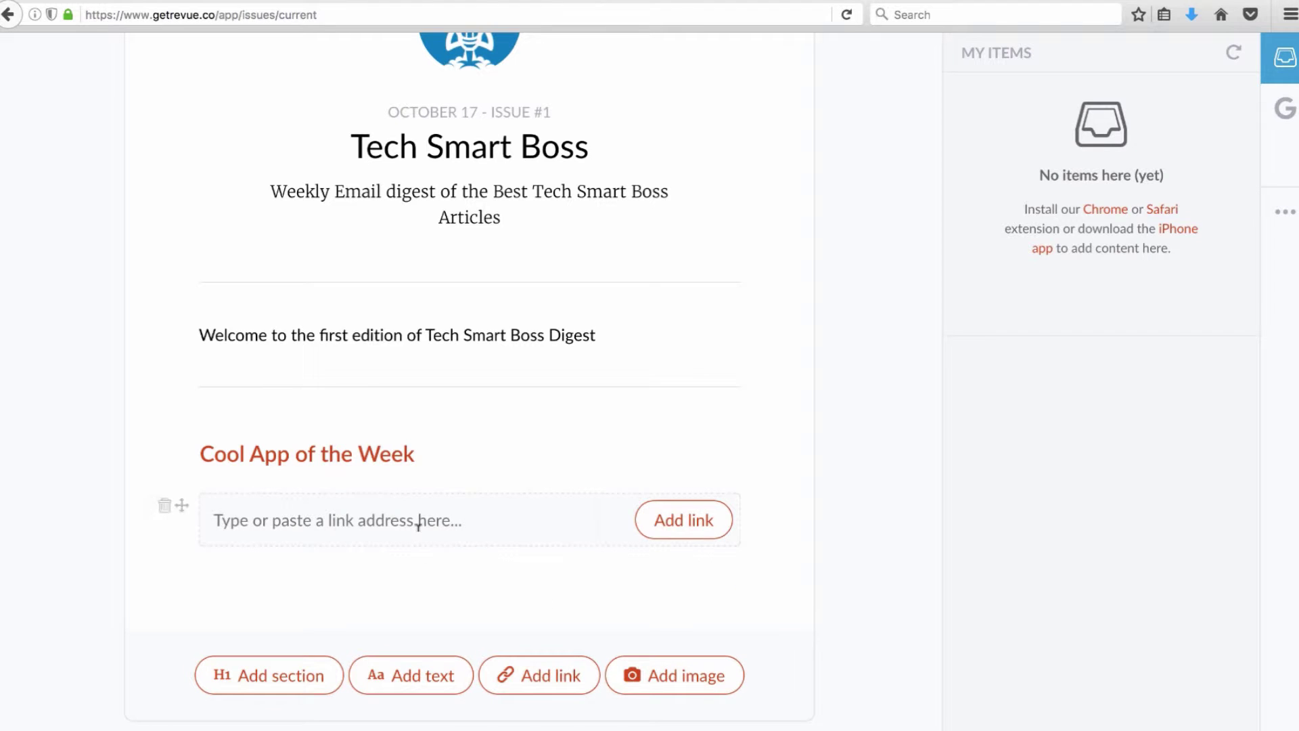
type("http://ge")
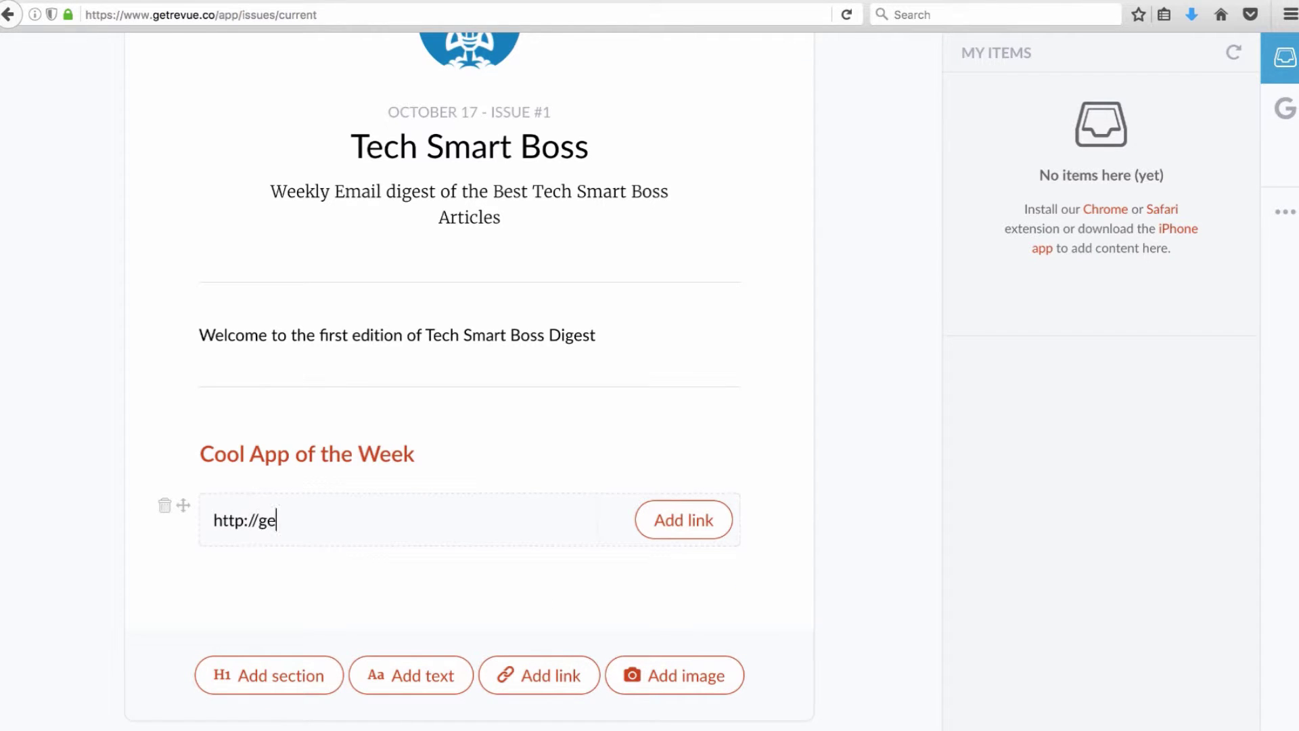
type("trevue.co.com")
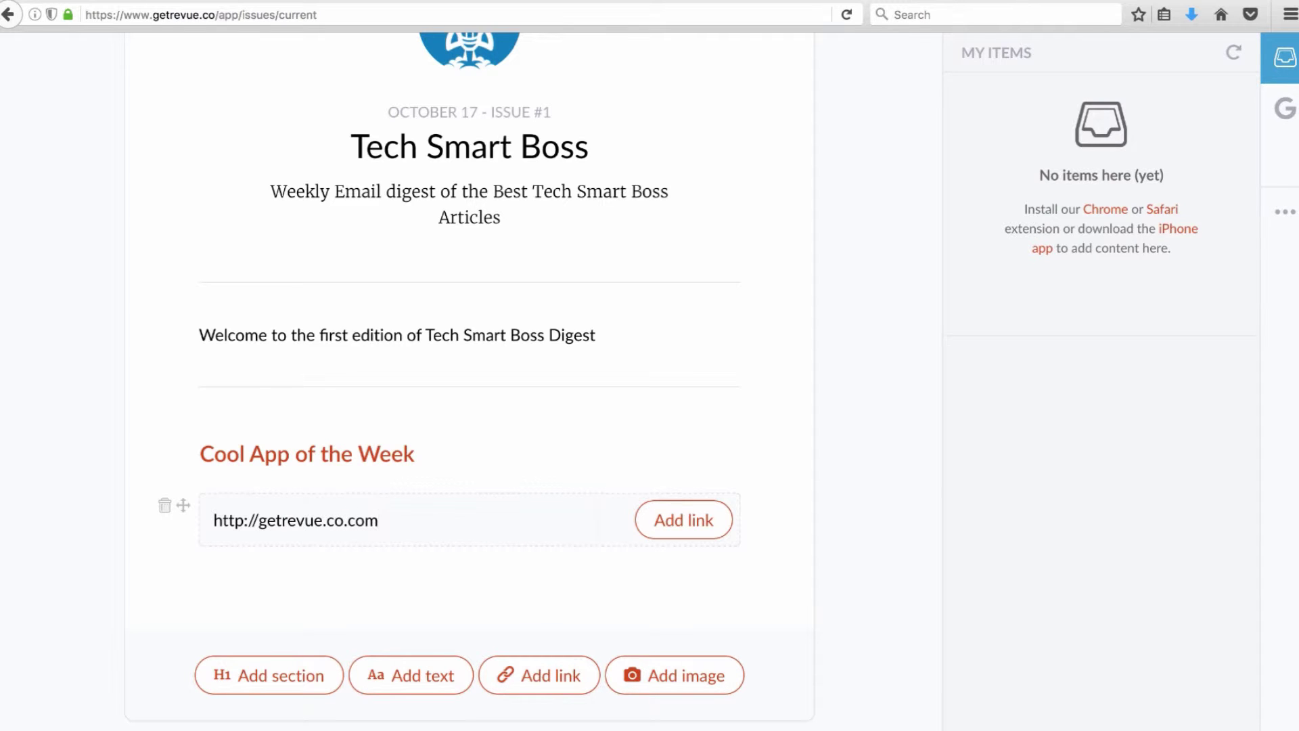
key("BackSpace")
key("BackSpace")
key("BackSpace")
key("BackSpace")
left_click(688, 521)
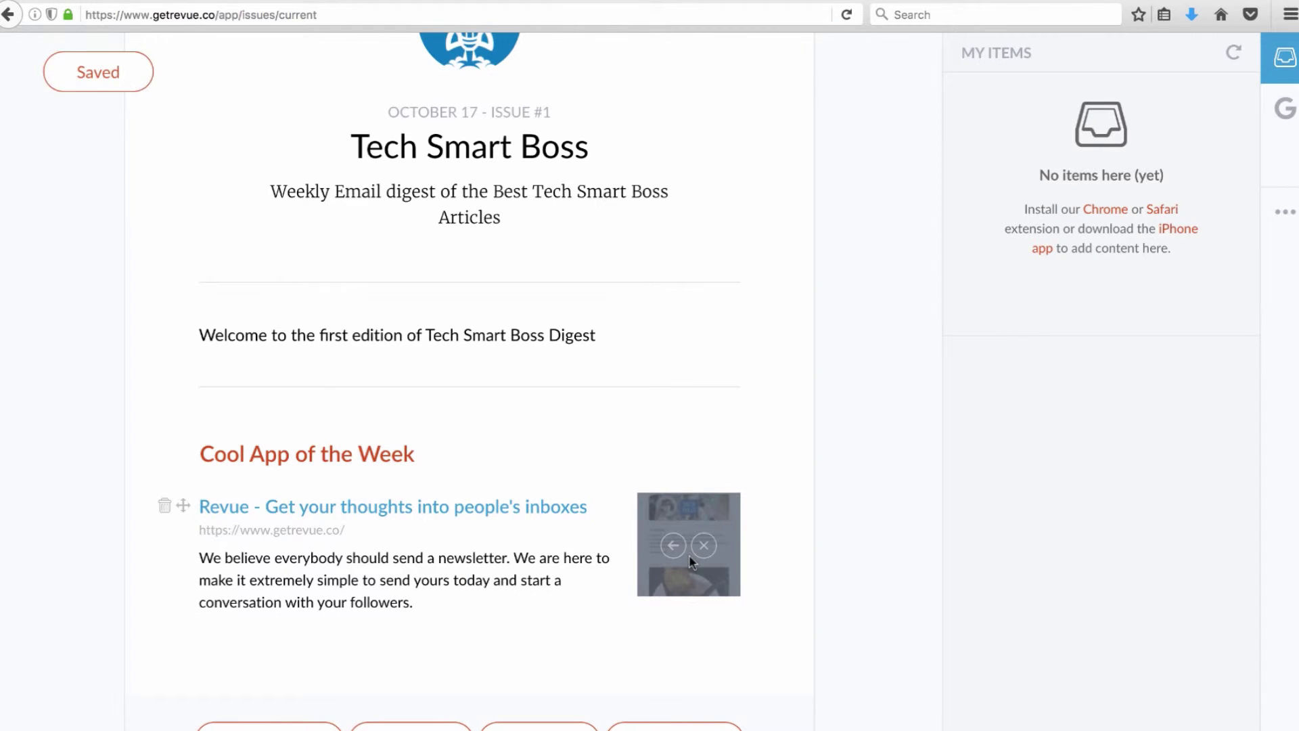
mouse_move(680, 567)
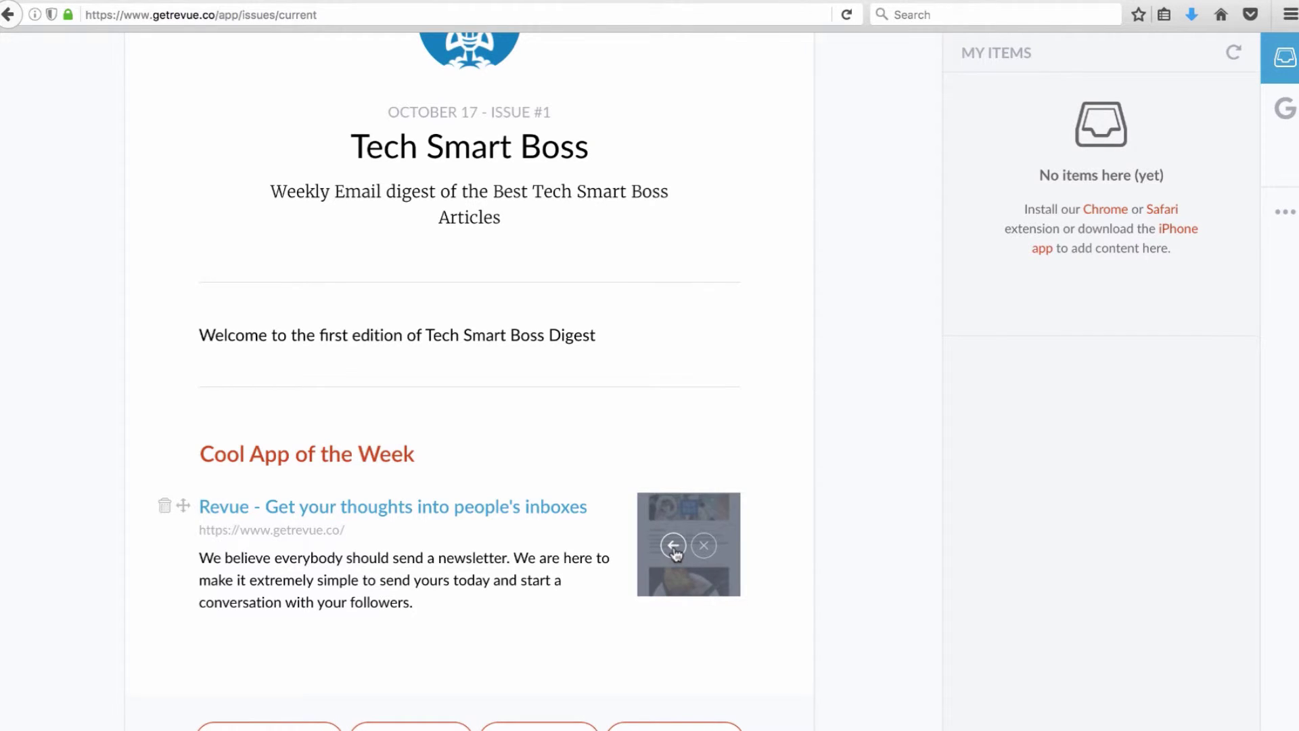
left_click(673, 545)
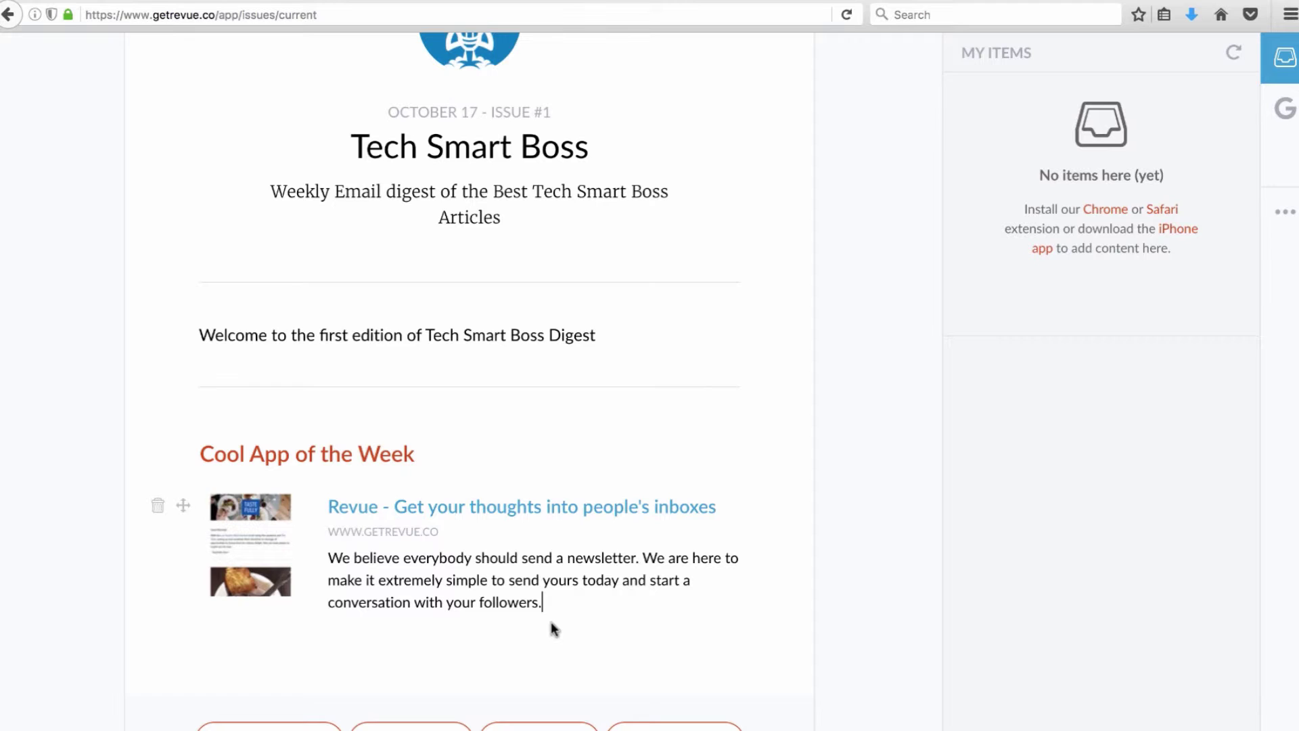
Remove the stray characters and add a new text block above the Revue link card
type("ghgfh")
key("BackSpace")
key("BackSpace")
key("BackSpace")
key("BackSpace")
key("BackSpace")
key("BackSpace")
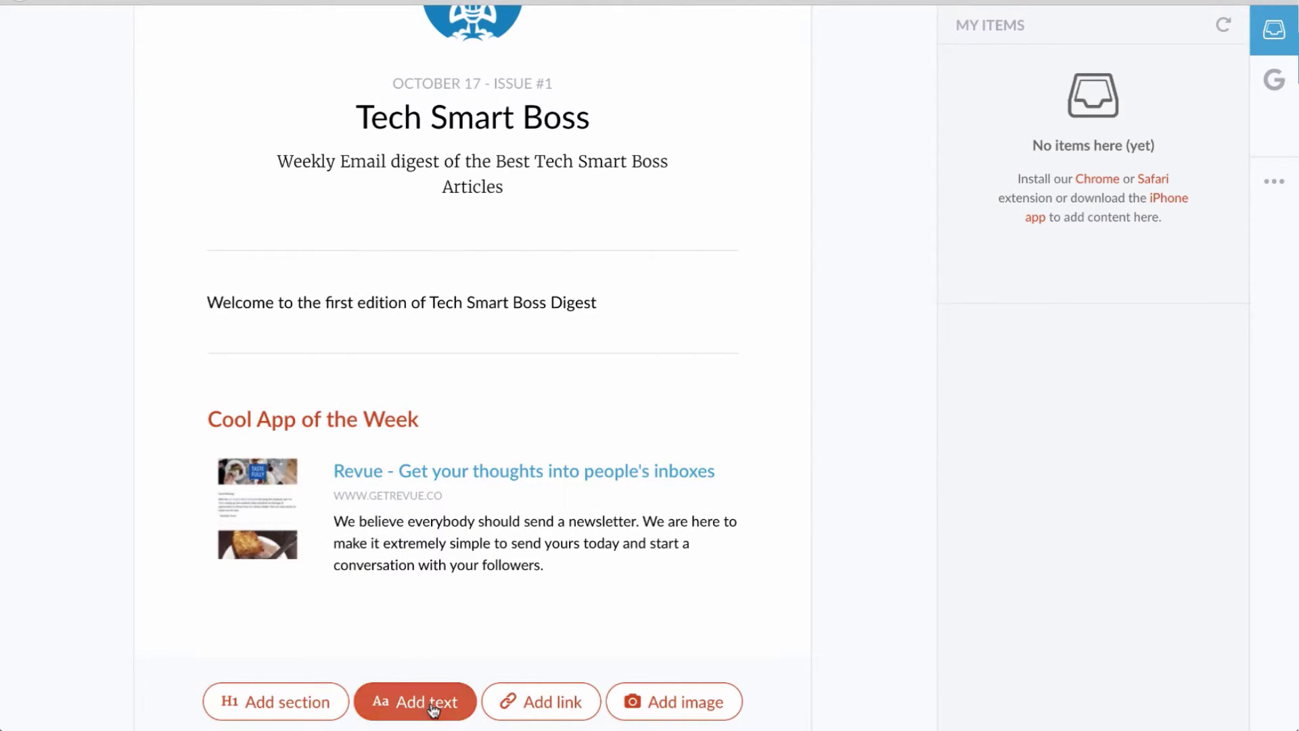
left_click(433, 707)
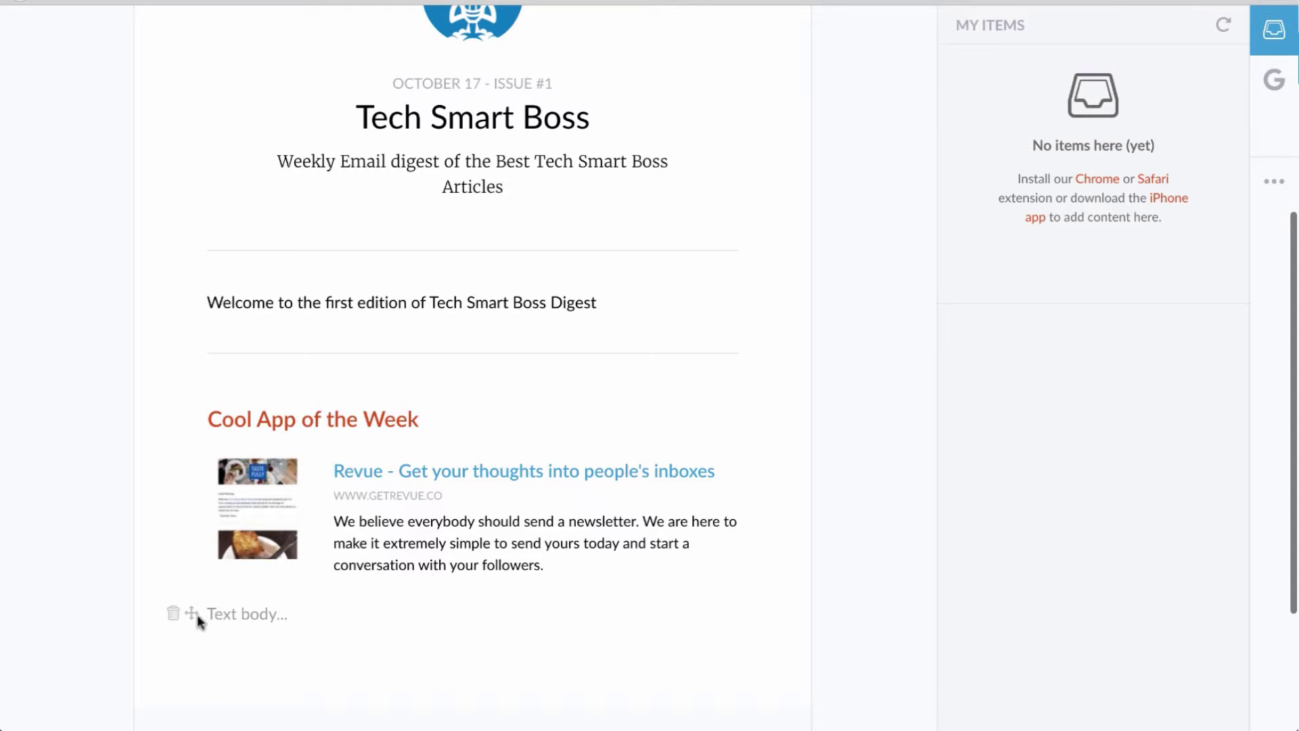
left_click_drag(197, 614, 200, 454)
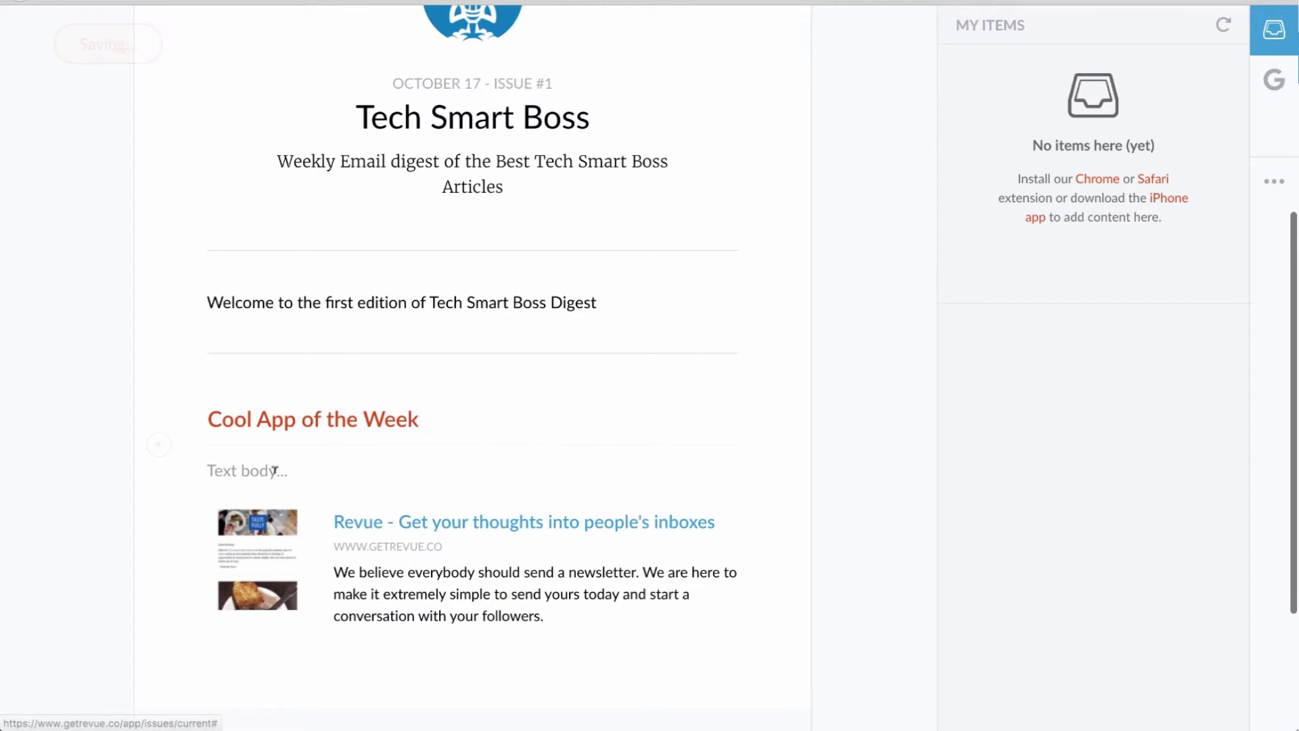
Write 'Type my own' in the new text block under the Cool App of the Week heading
left_click(333, 467)
type("Type")
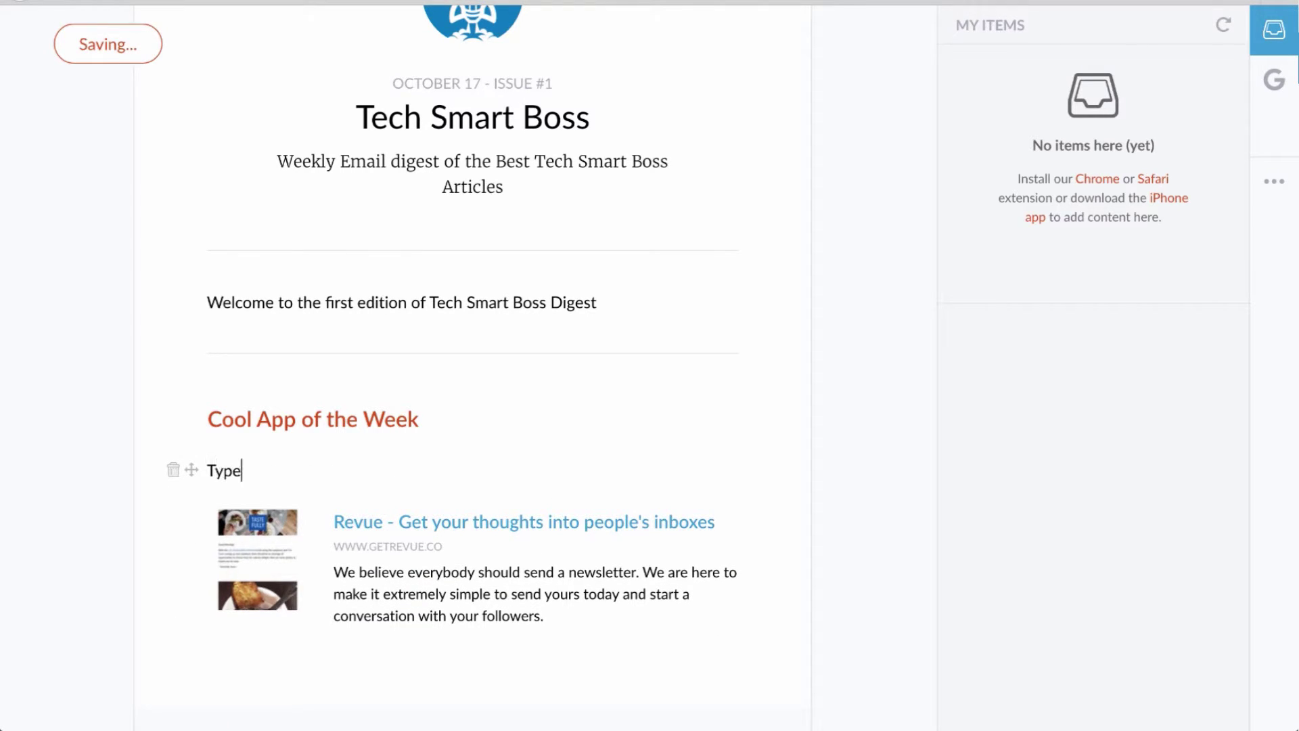
type(" my owne")
key("BackSpace")
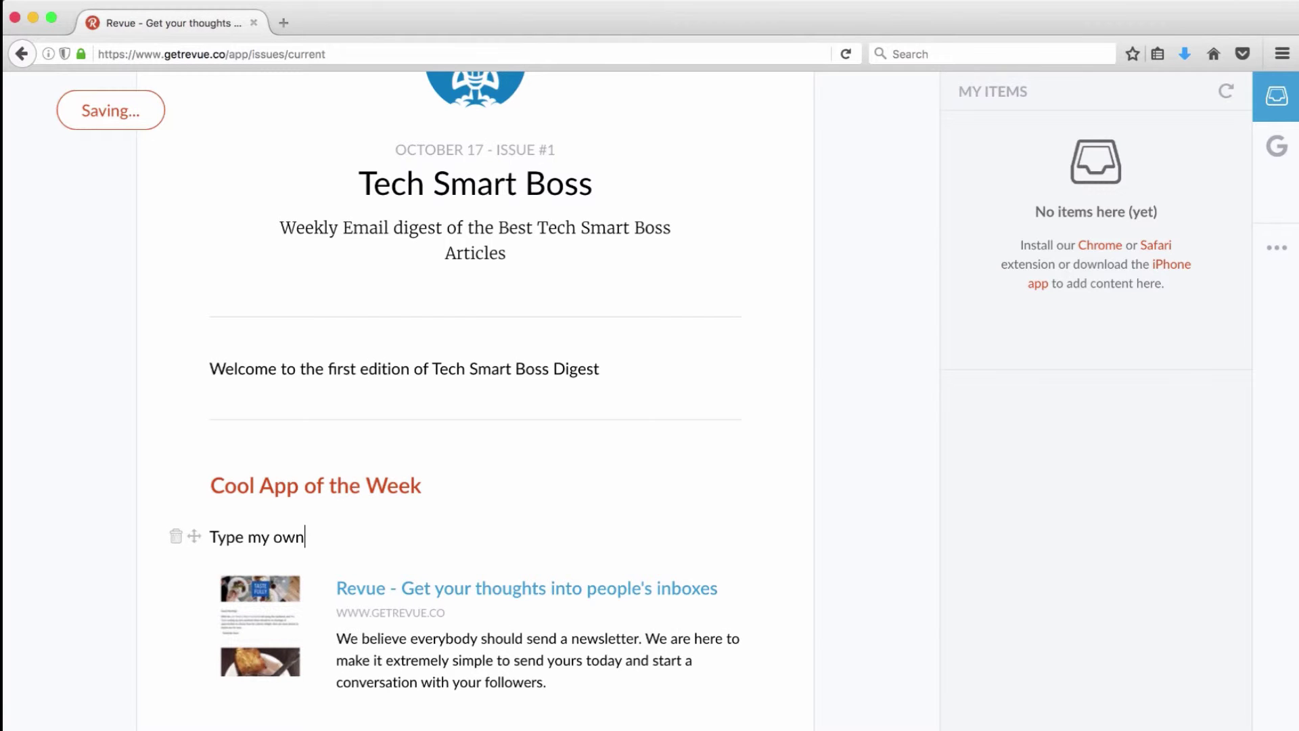
scroll(411, 575, "down", 5)
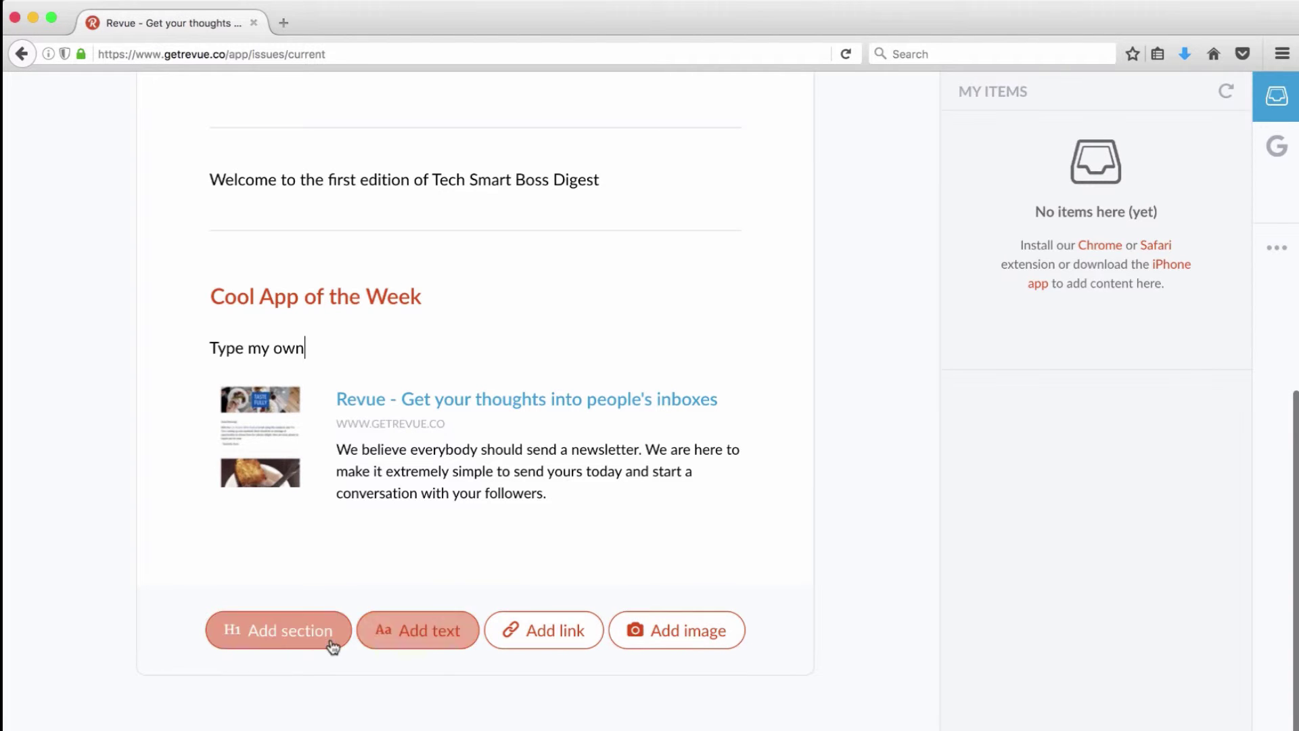
scroll(358, 609, "up", 10)
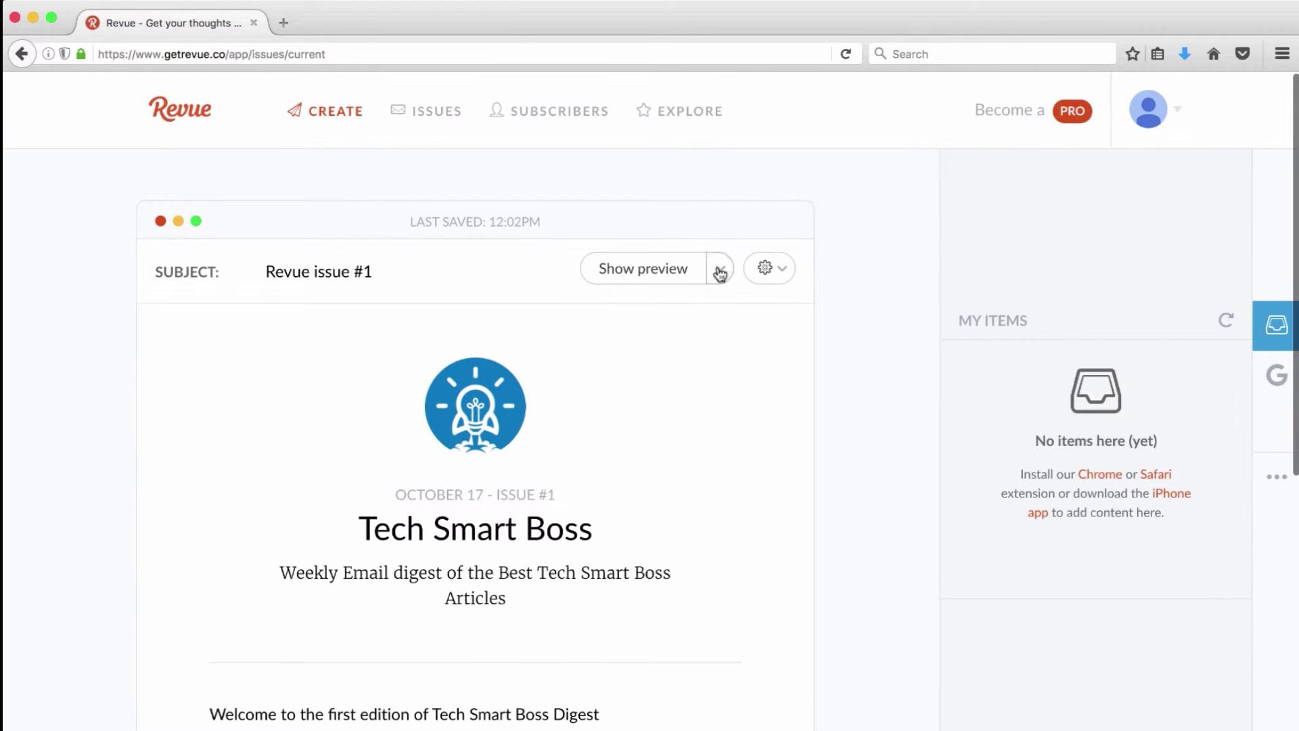
Preview issue #1 as a public web page, scroll through it, then return to the editor tab
left_click(720, 271)
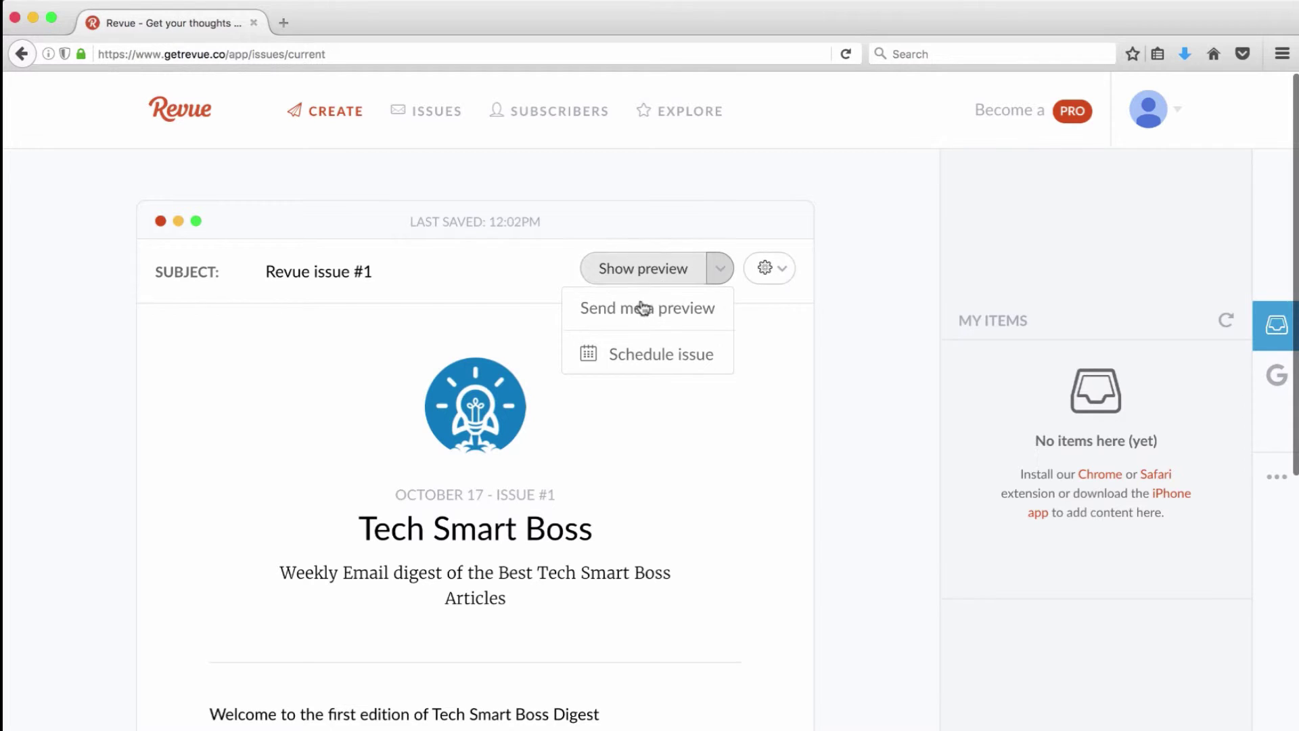
left_click(666, 271)
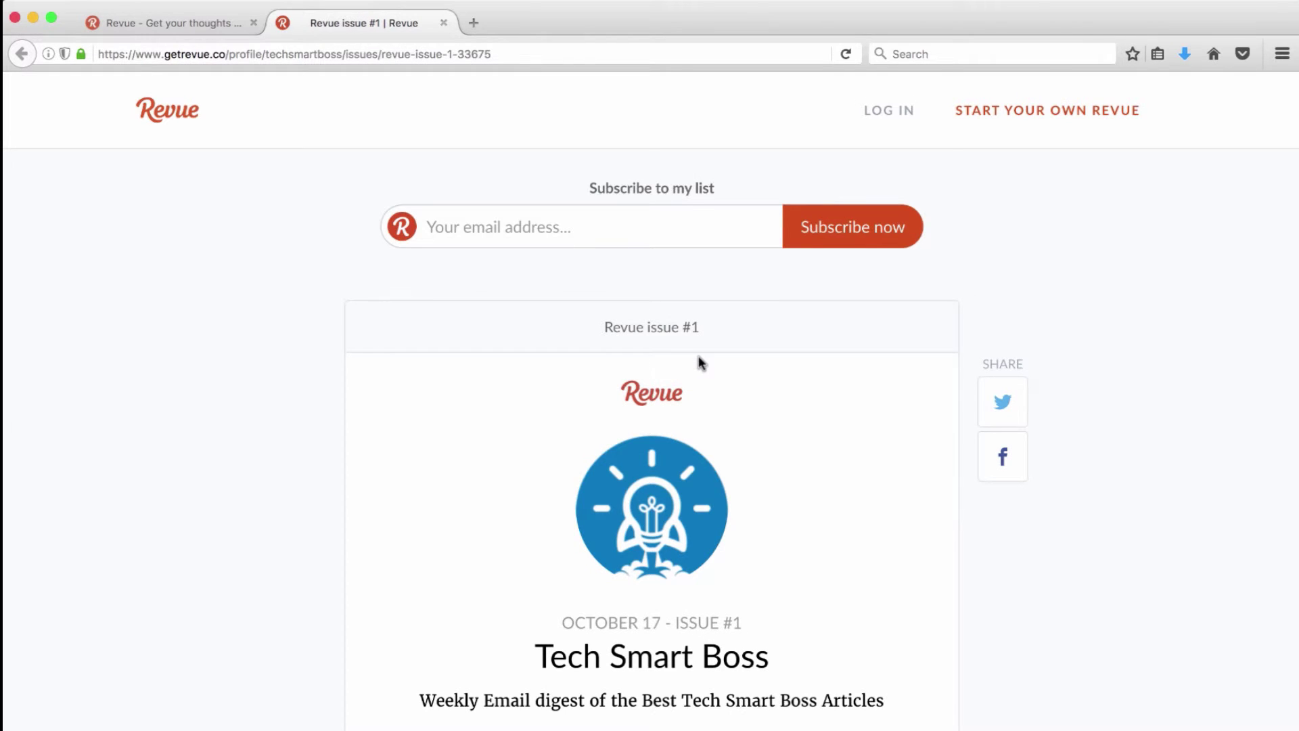
scroll(670, 341, "down", 1)
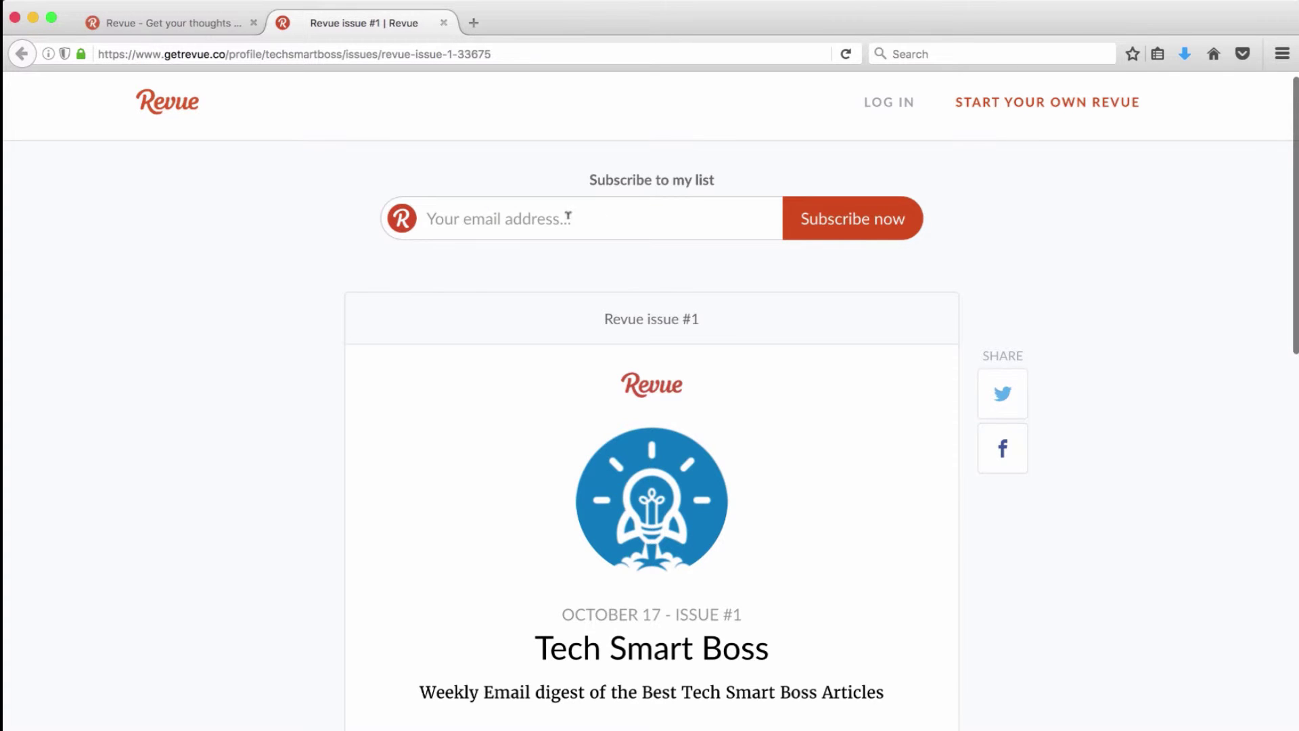
scroll(659, 271, "down", 5)
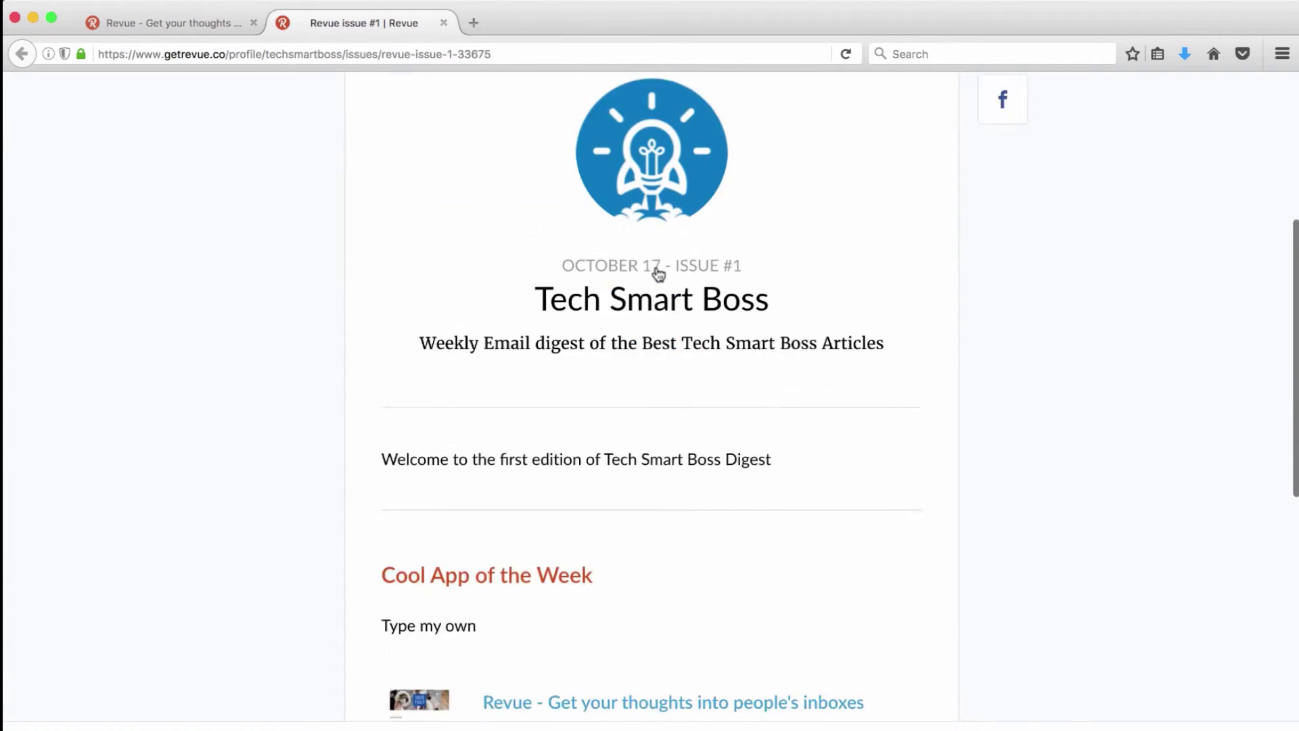
scroll(658, 272, "down", 2)
scroll(406, 142, "up", 7)
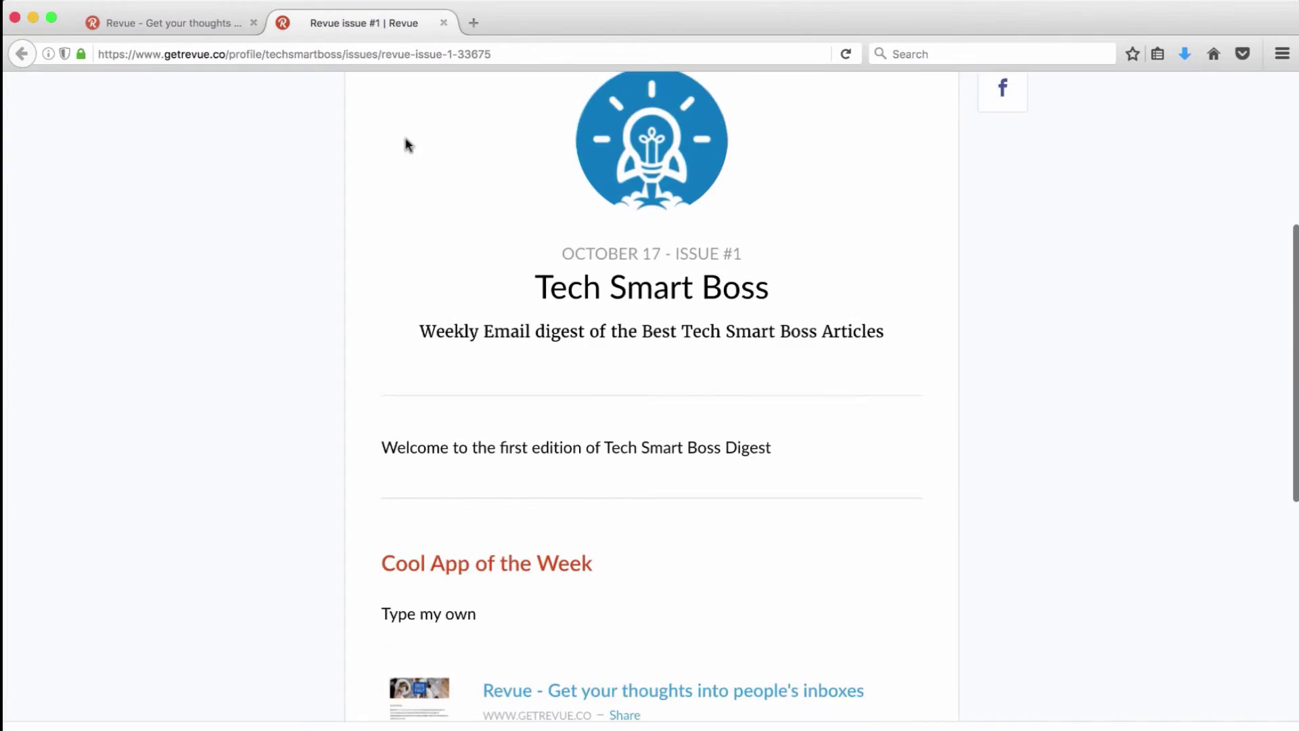
left_click(203, 23)
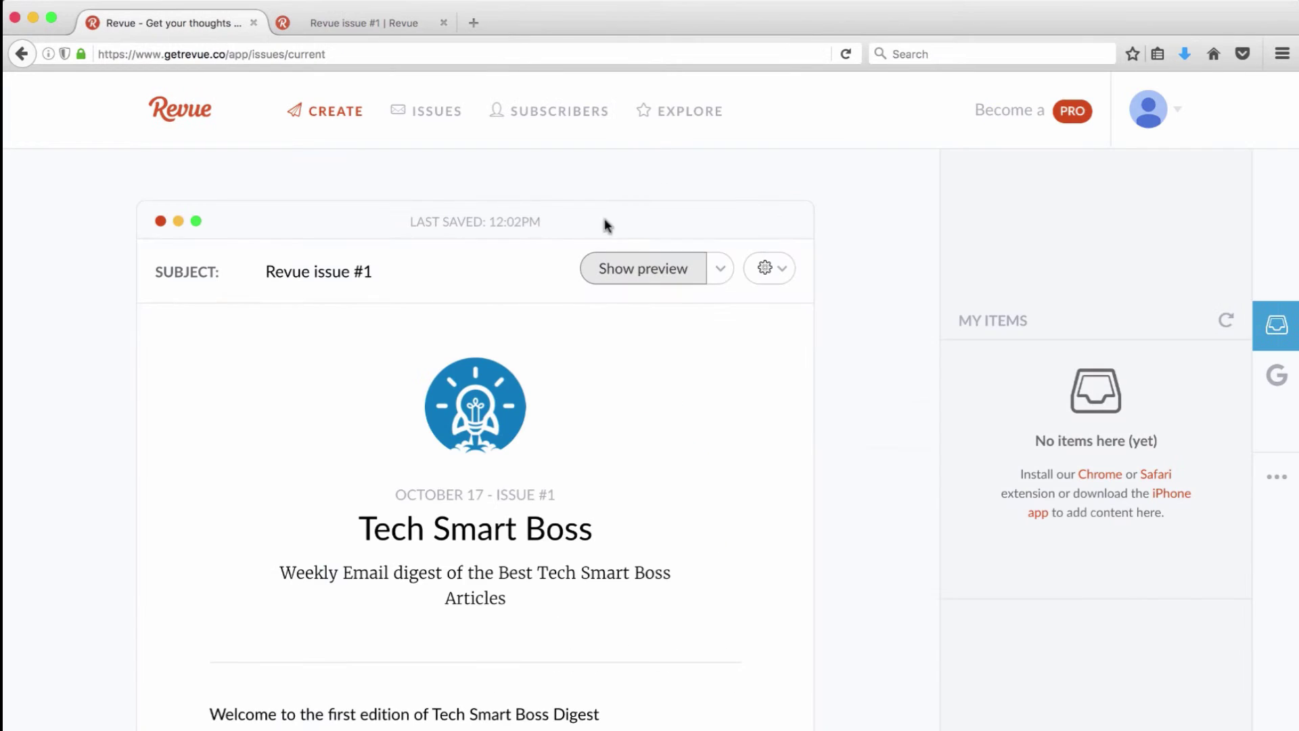
left_click(719, 273)
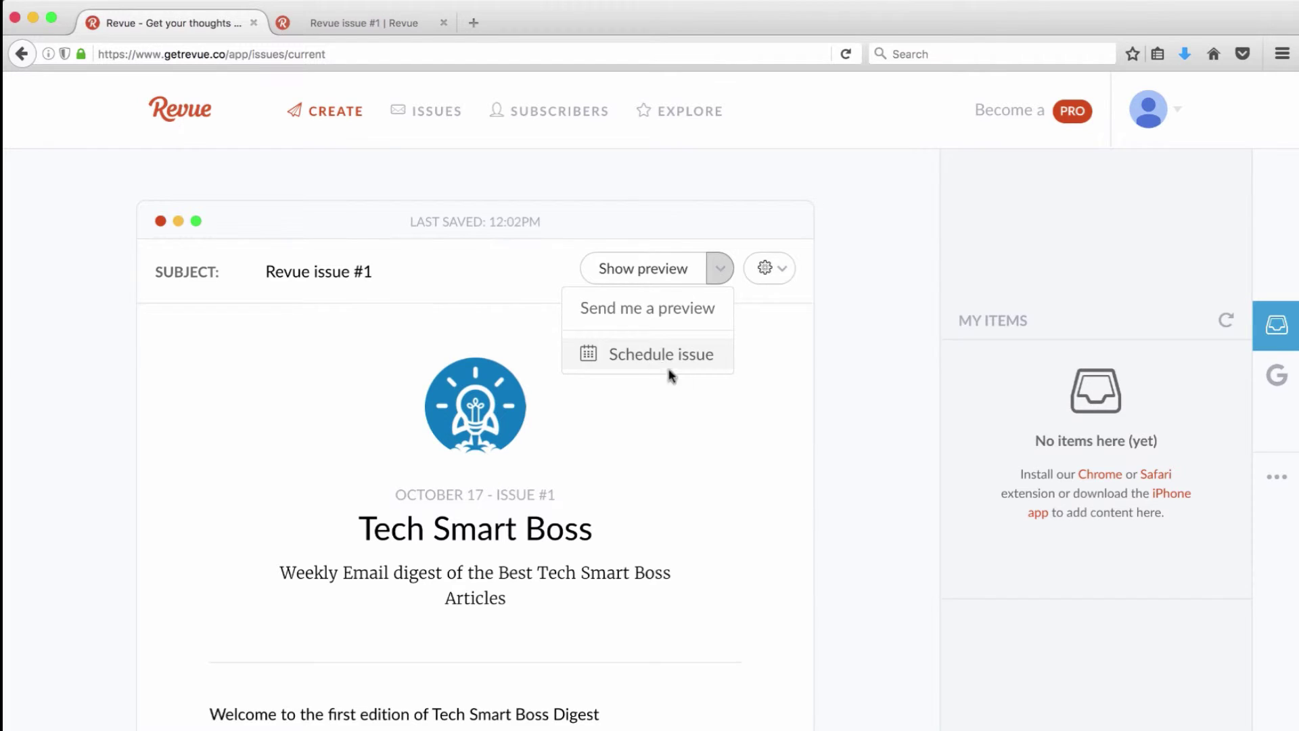
left_click(815, 379)
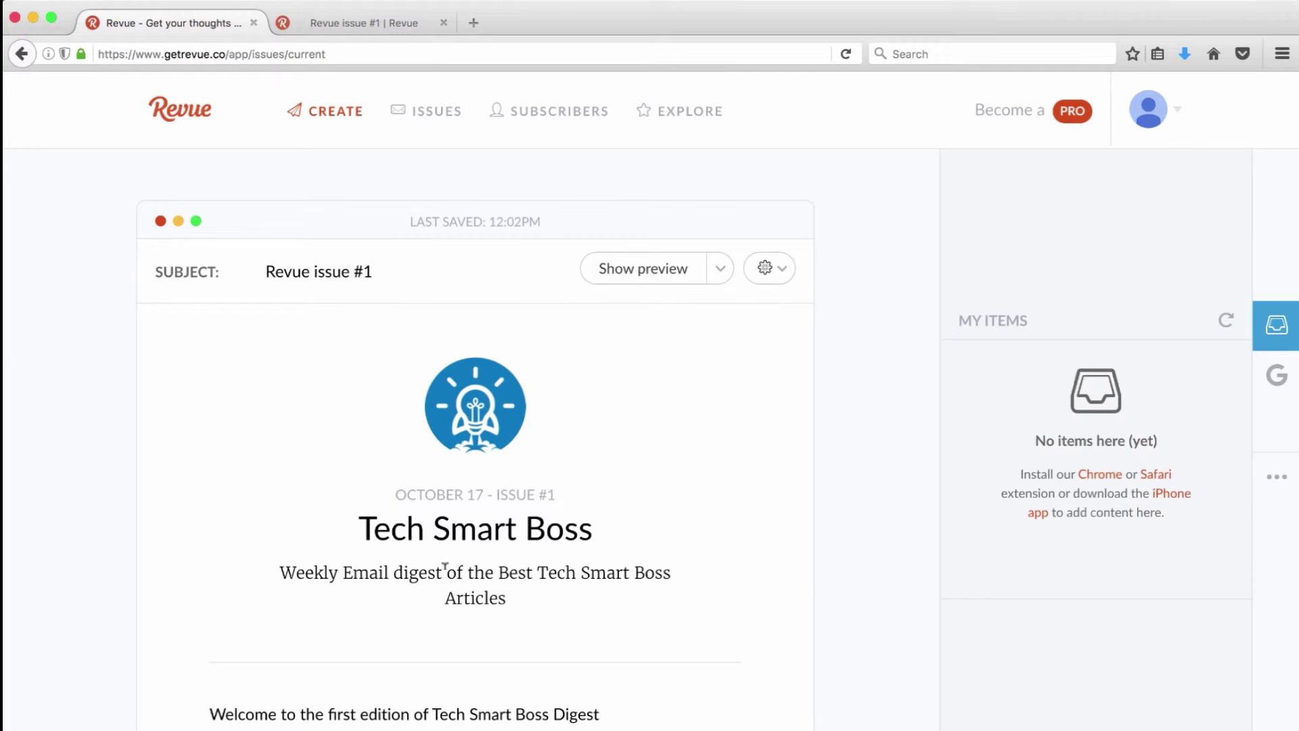
scroll(445, 565, "down", 3)
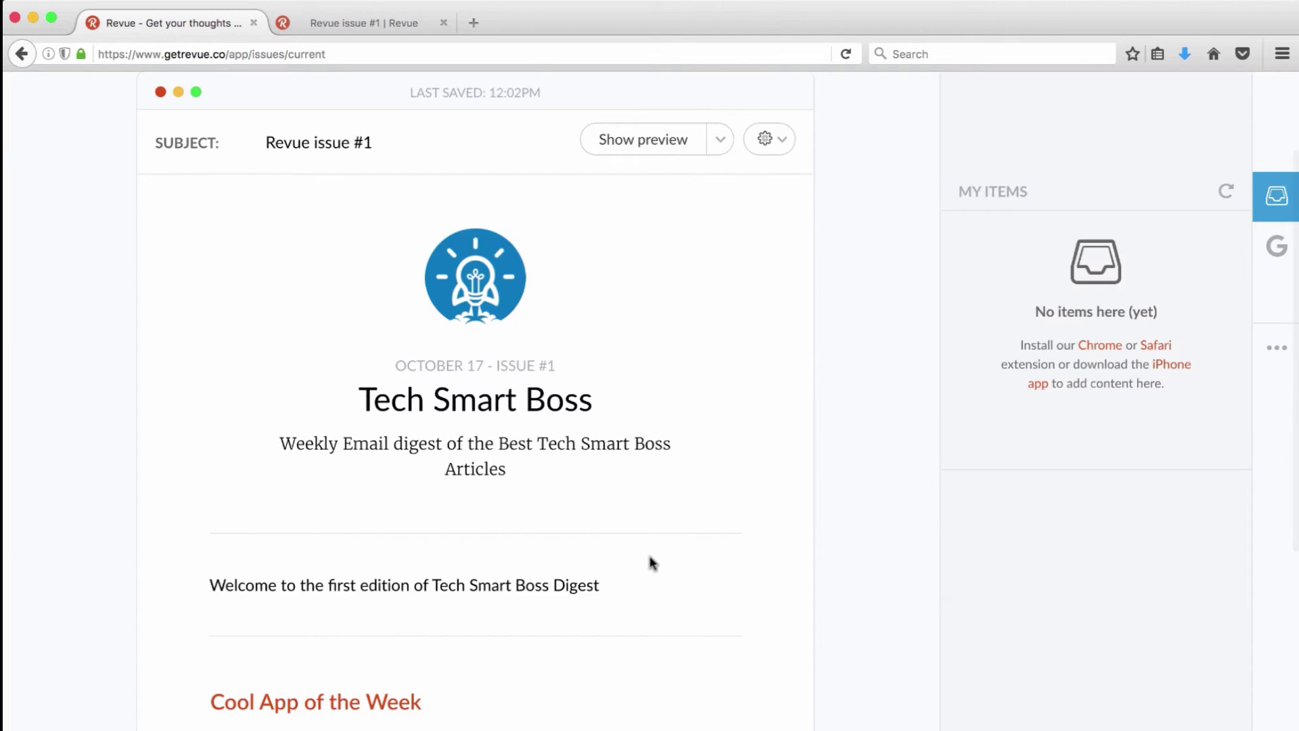
scroll(651, 563, "up", 3)
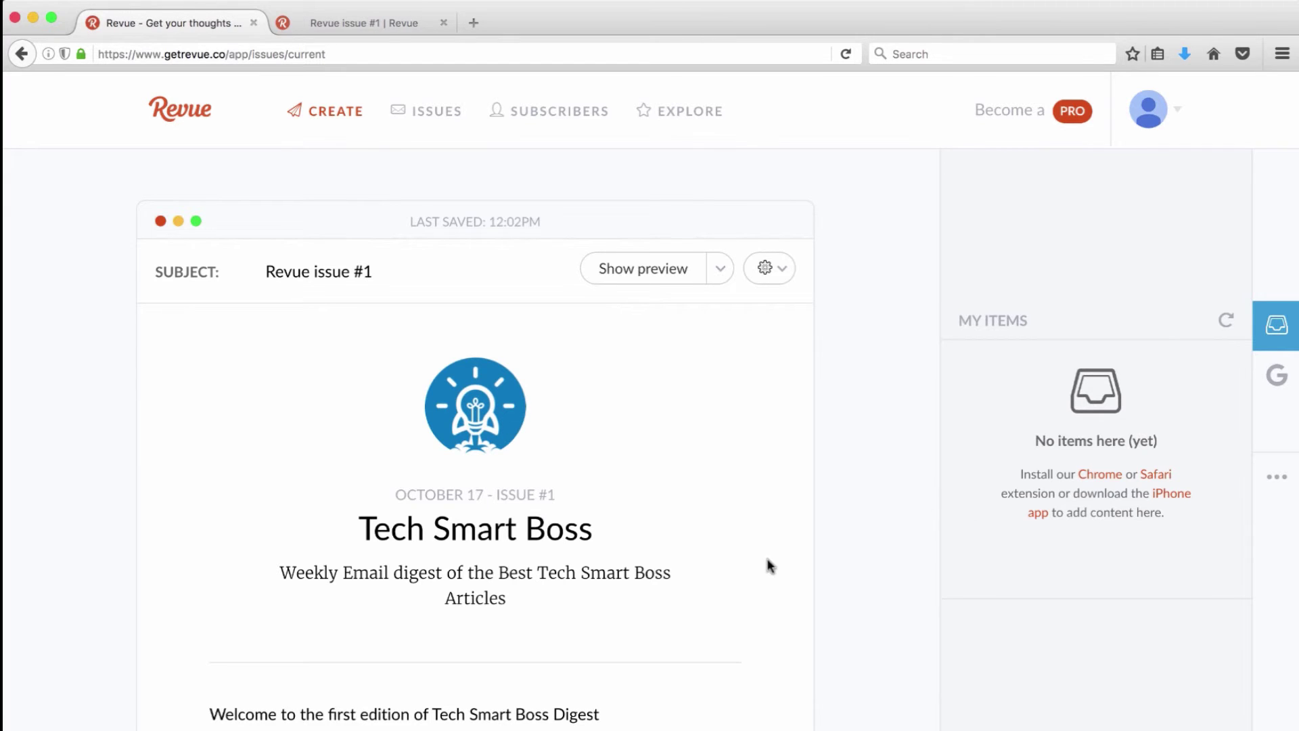
scroll(767, 561, "down", 3)
scroll(767, 567, "down", 5)
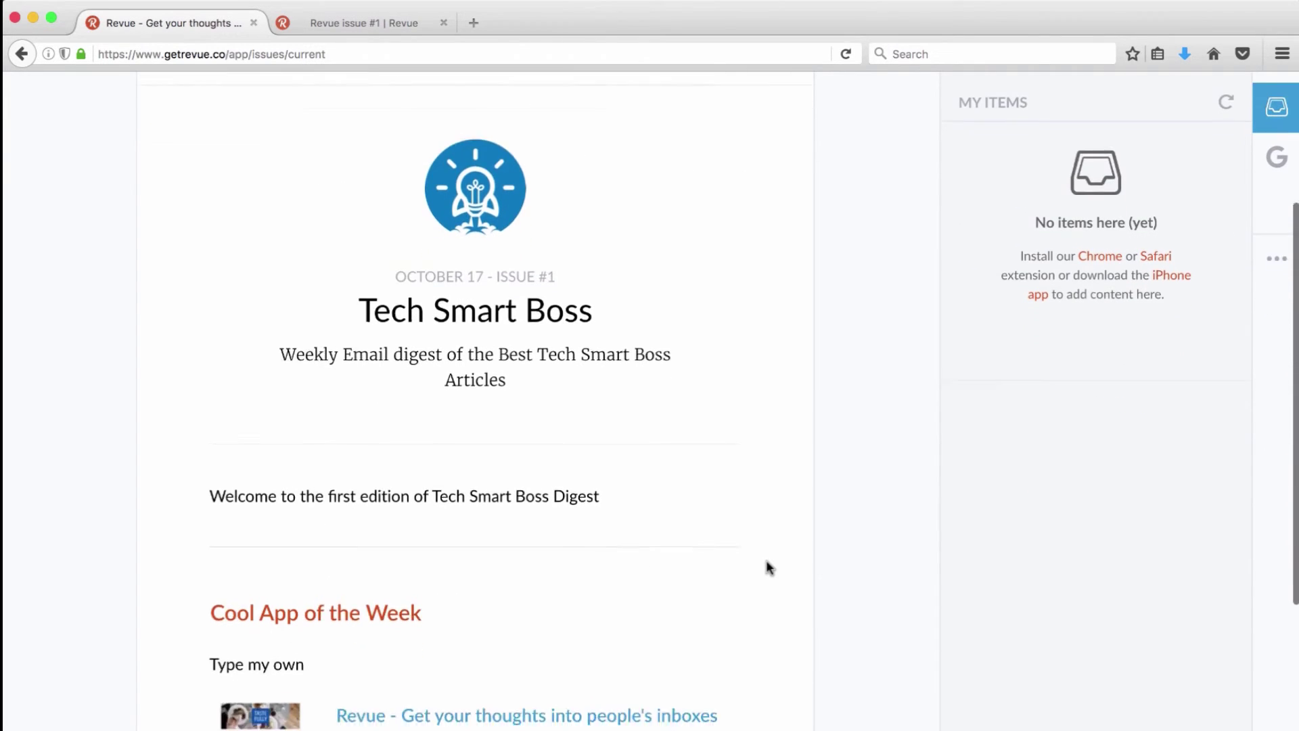
scroll(767, 567, "down", 2)
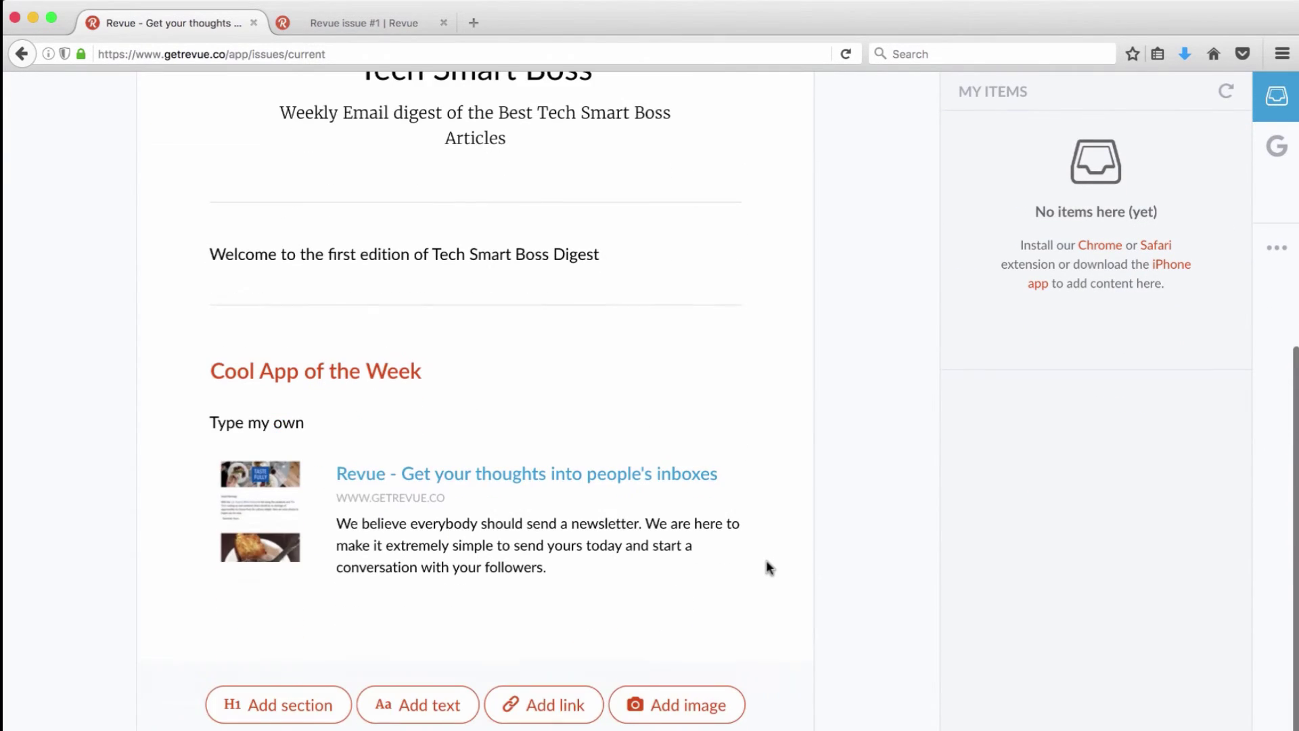
scroll(766, 567, "down", 2)
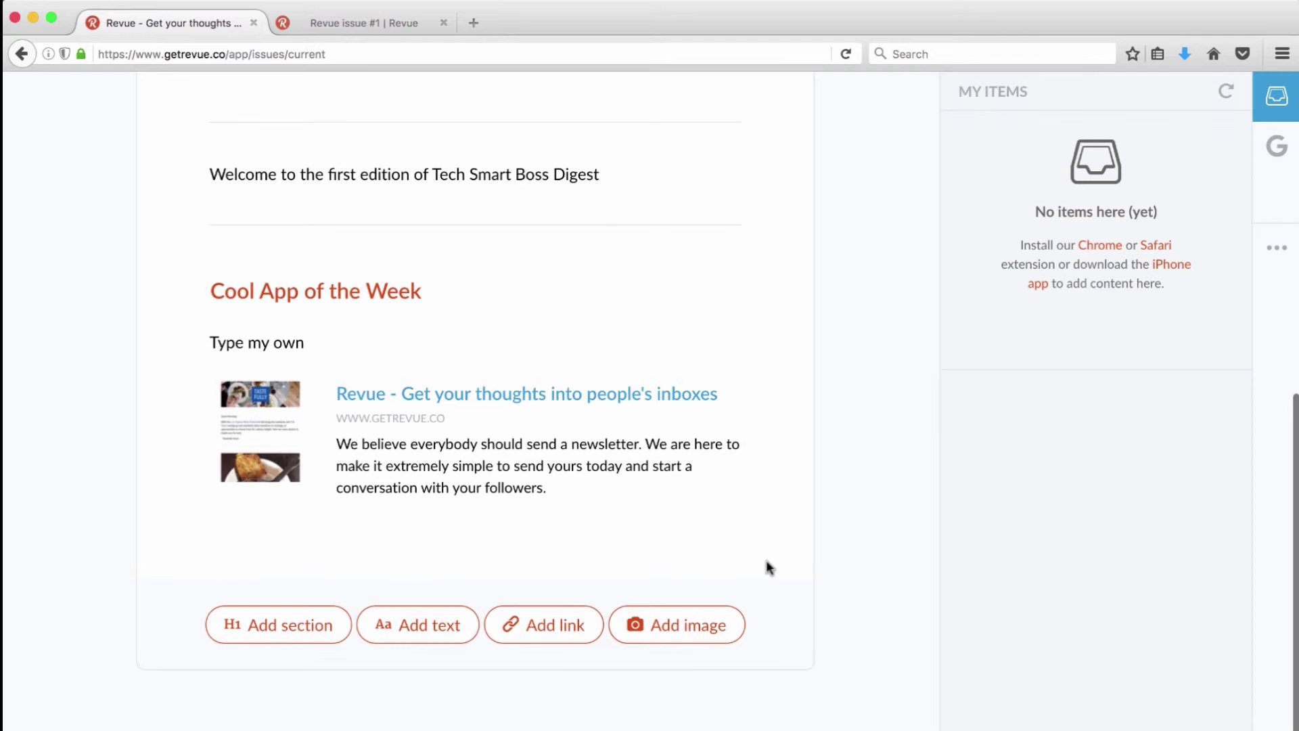
scroll(766, 563, "up", 12)
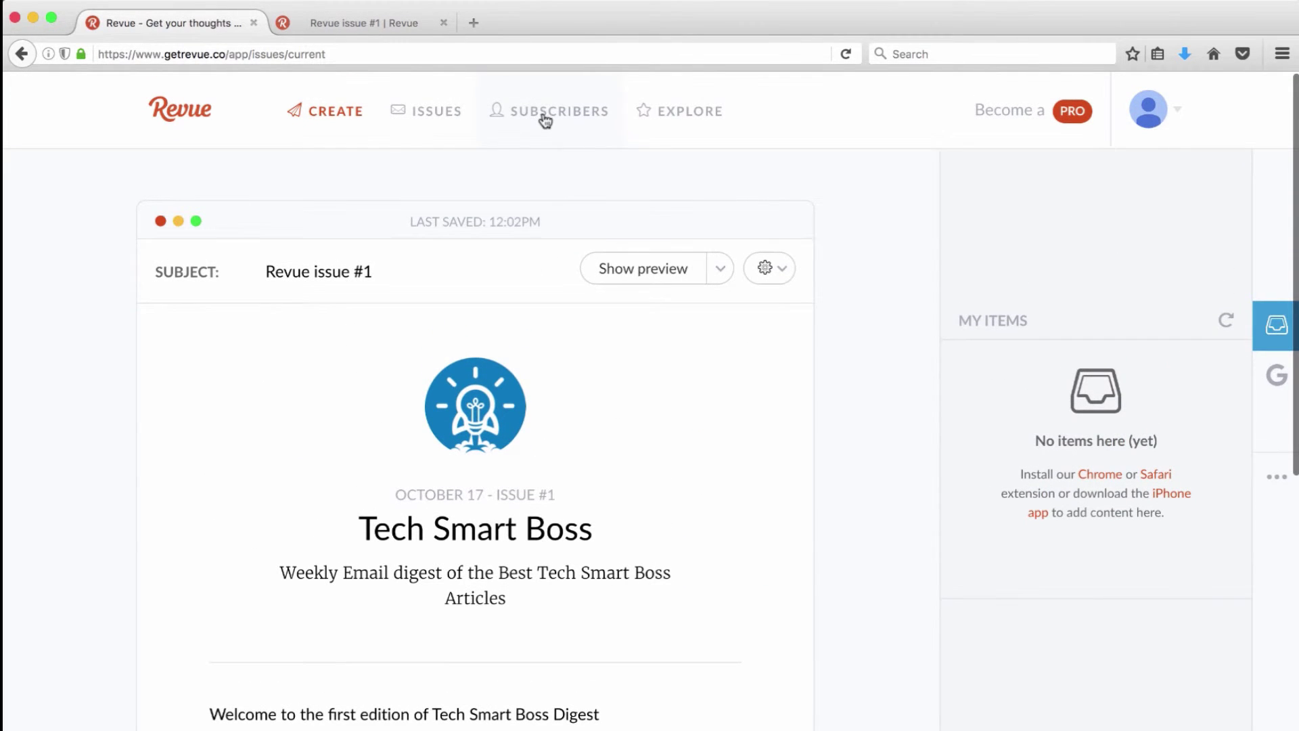
Check the empty subscriber list, then browse the Explore gallery of featured newsletters
left_click(540, 116)
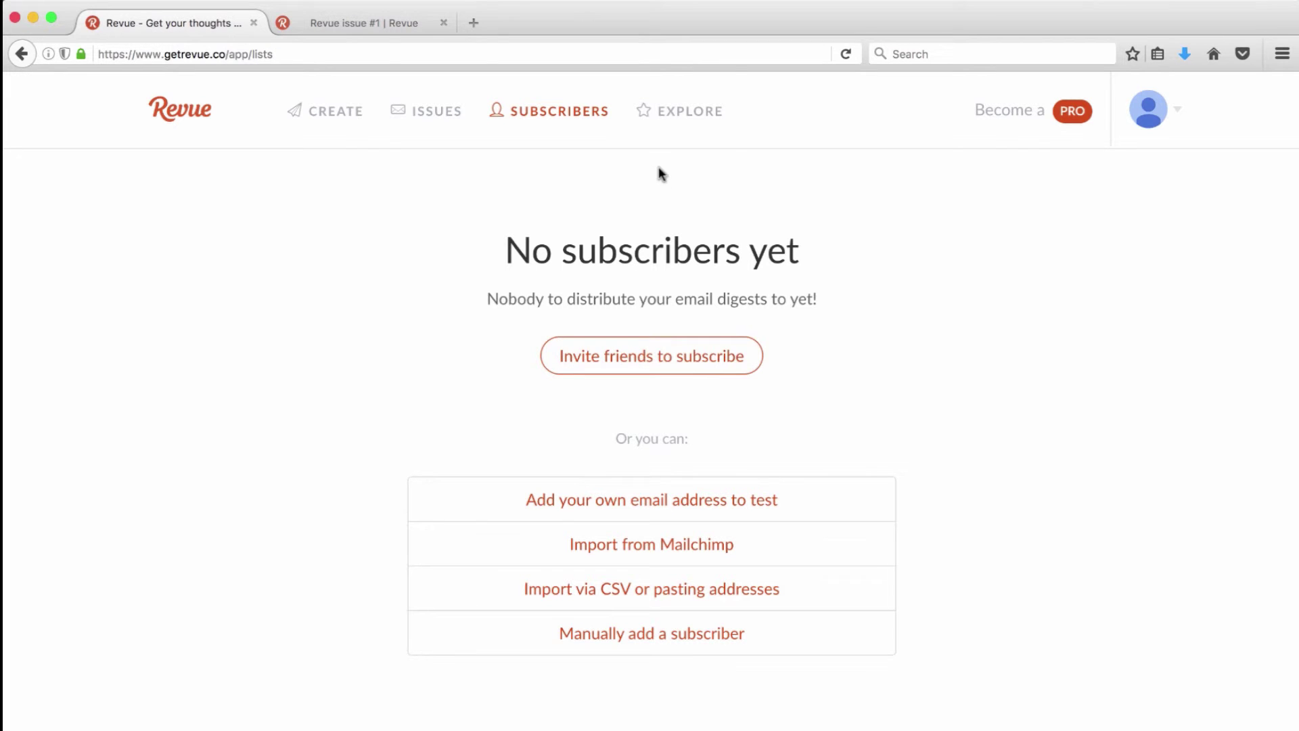
left_click(672, 117)
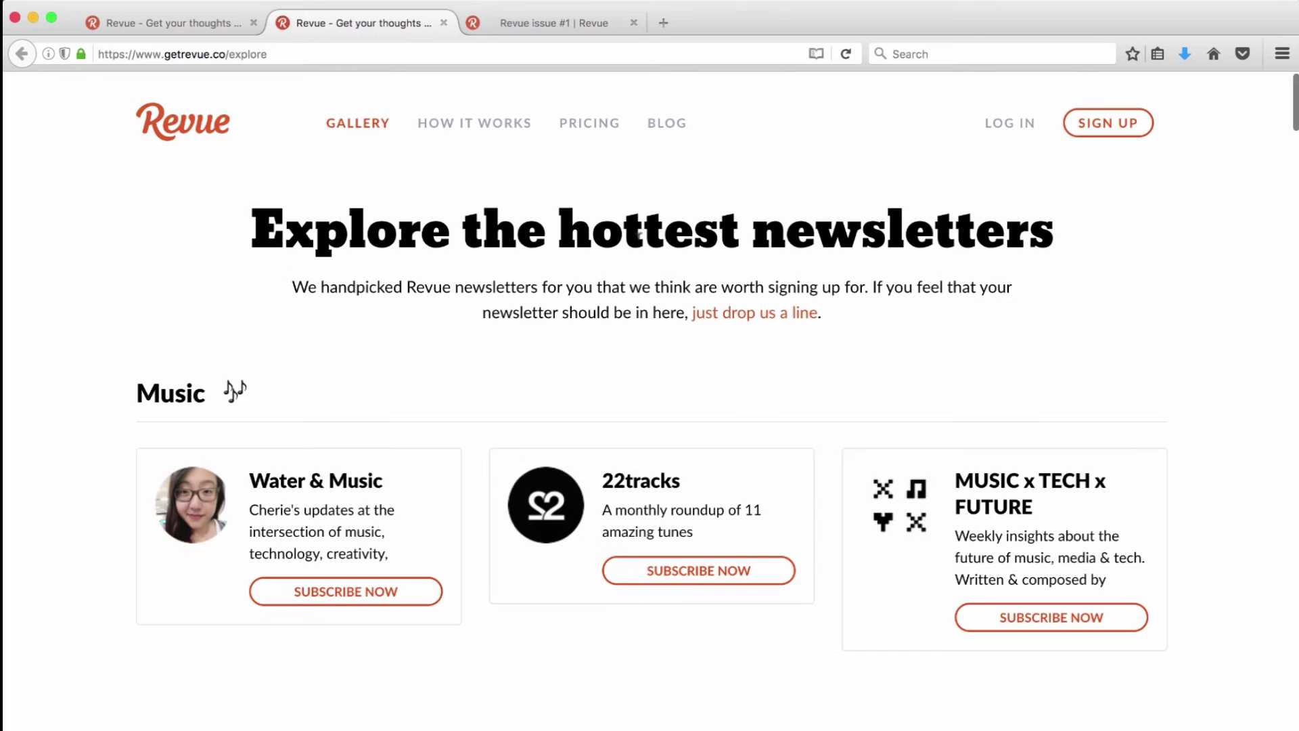
scroll(607, 440, "down", 2)
scroll(607, 440, "down", 2)
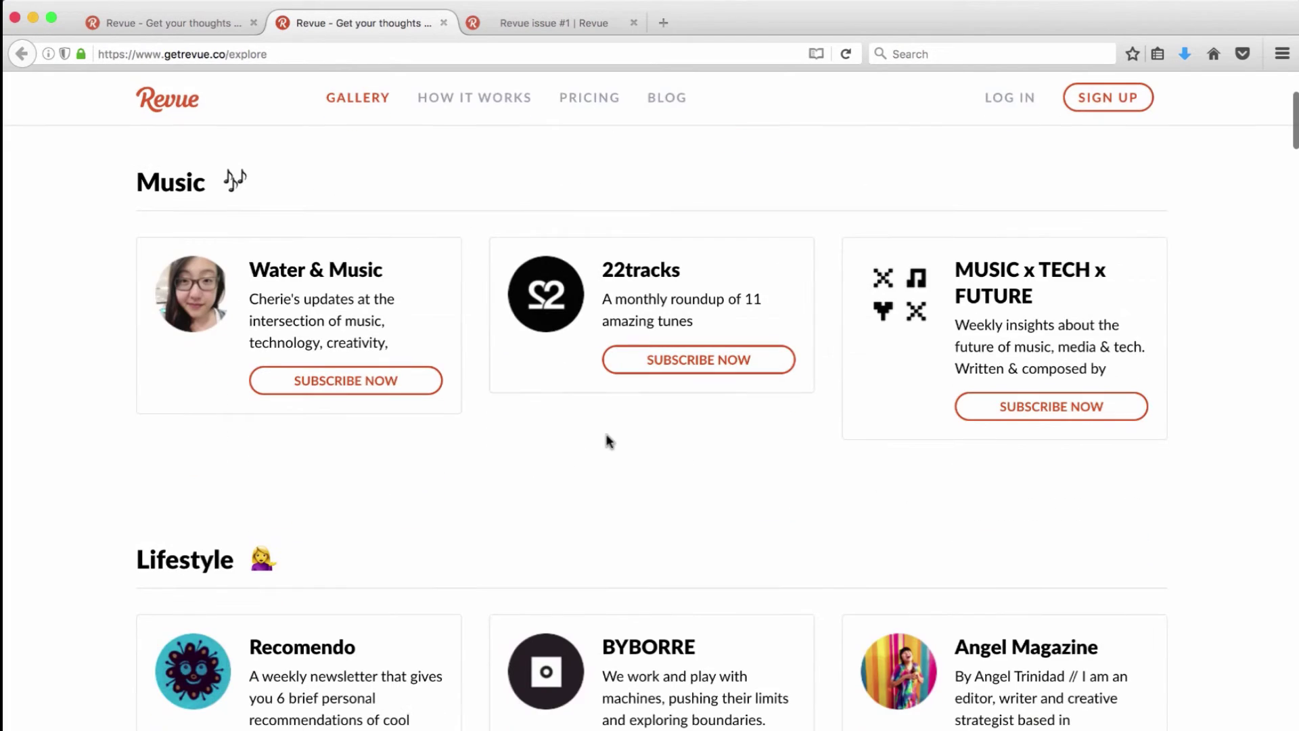
Open the 22tracks newsletter profile and read its issue #15 with the Top22 tracks
left_click(646, 269)
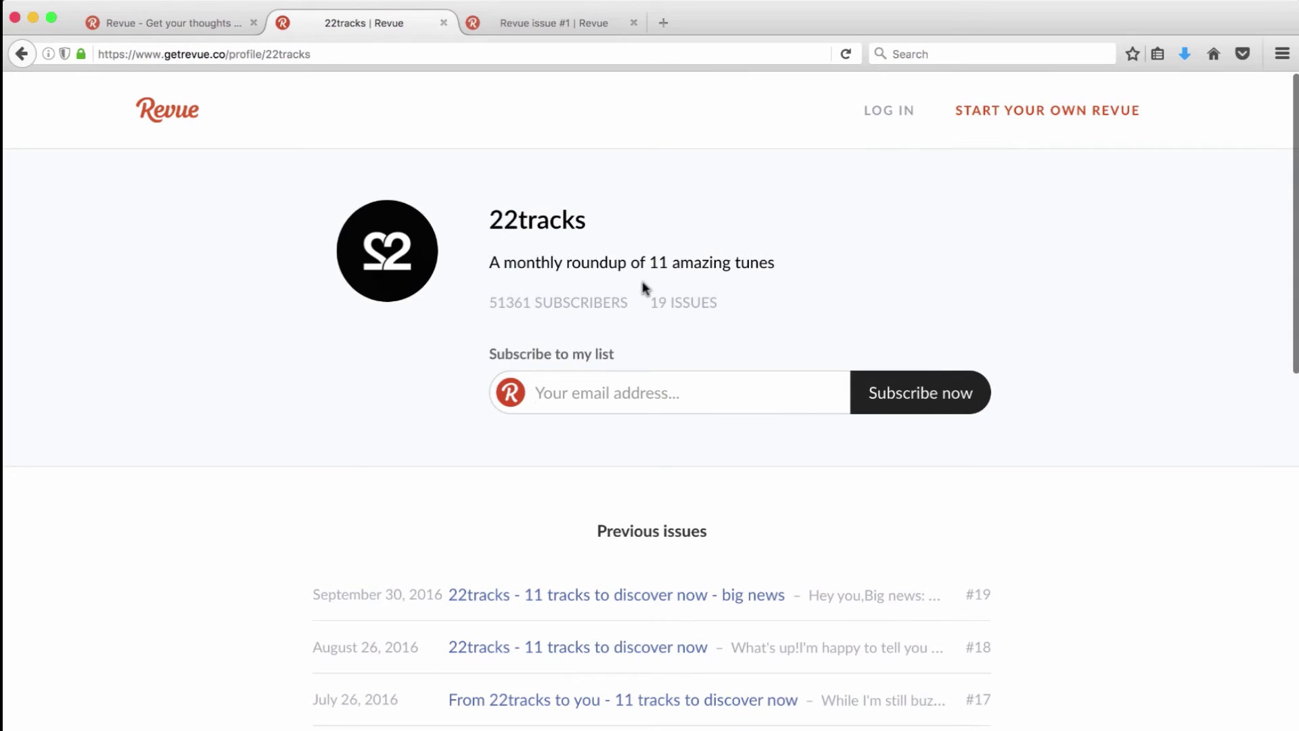
scroll(603, 548, "down", 2)
scroll(603, 549, "down", 2)
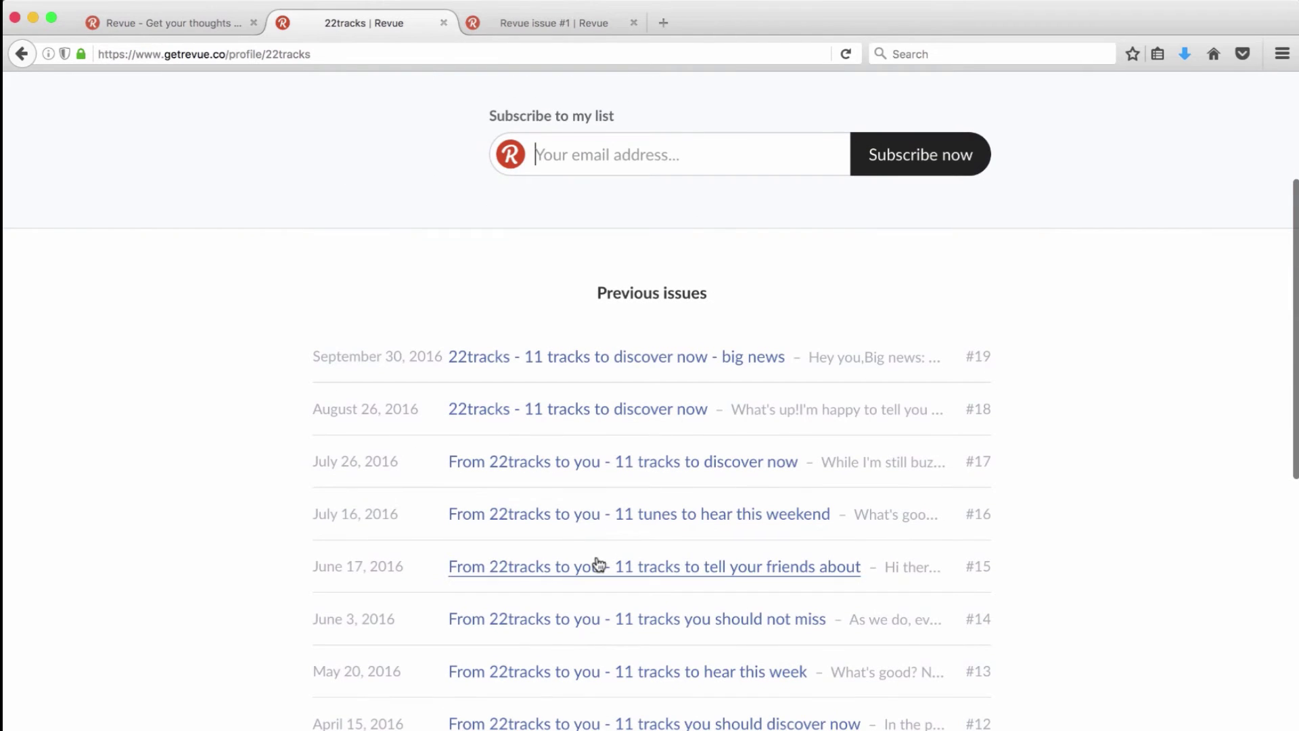
left_click(595, 566)
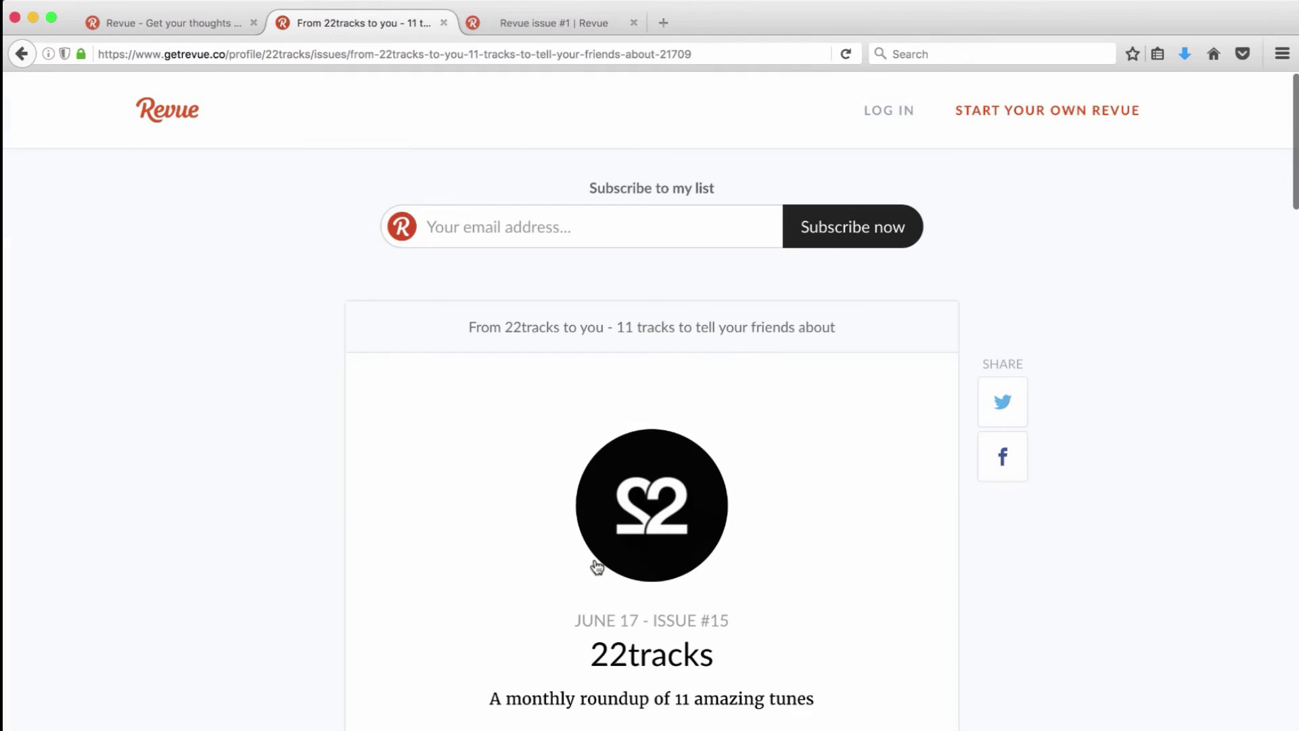
scroll(596, 567, "down", 5)
scroll(595, 567, "down", 8)
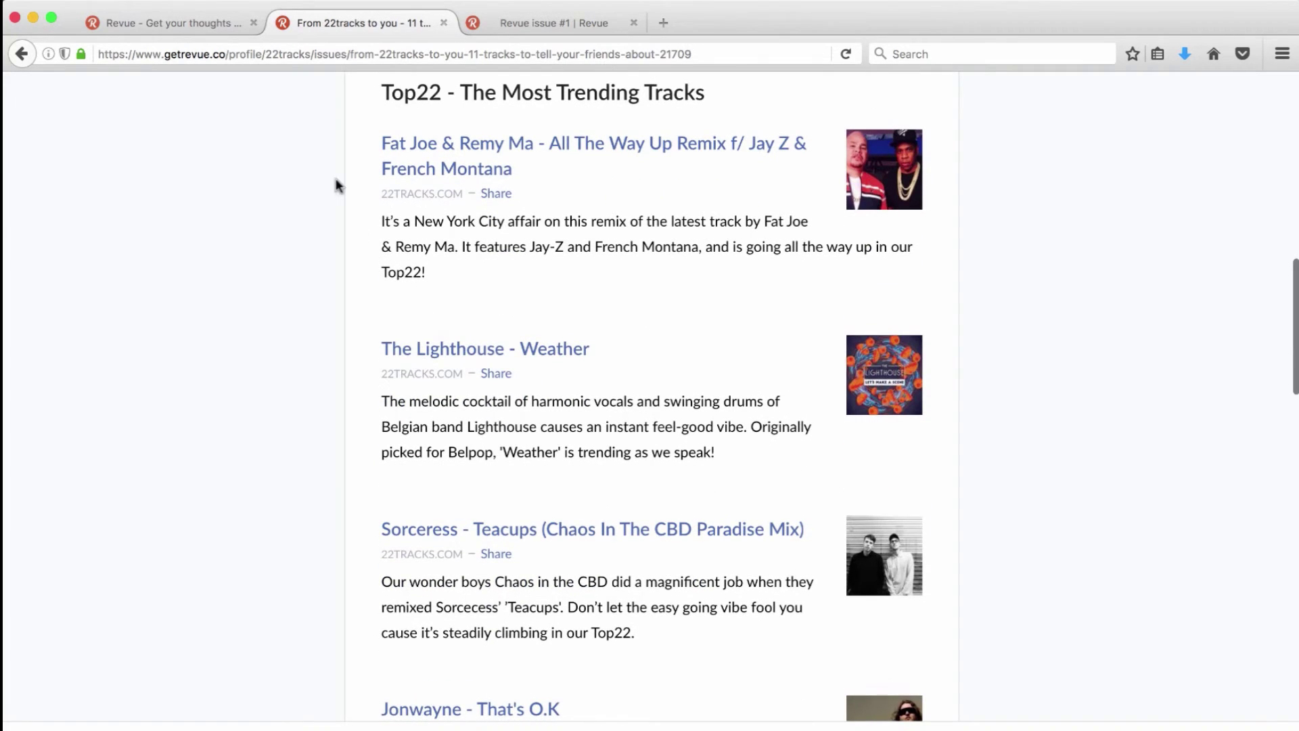
Switch back to the Revue app tab and reopen issue #1 via CREATE
left_click(182, 19)
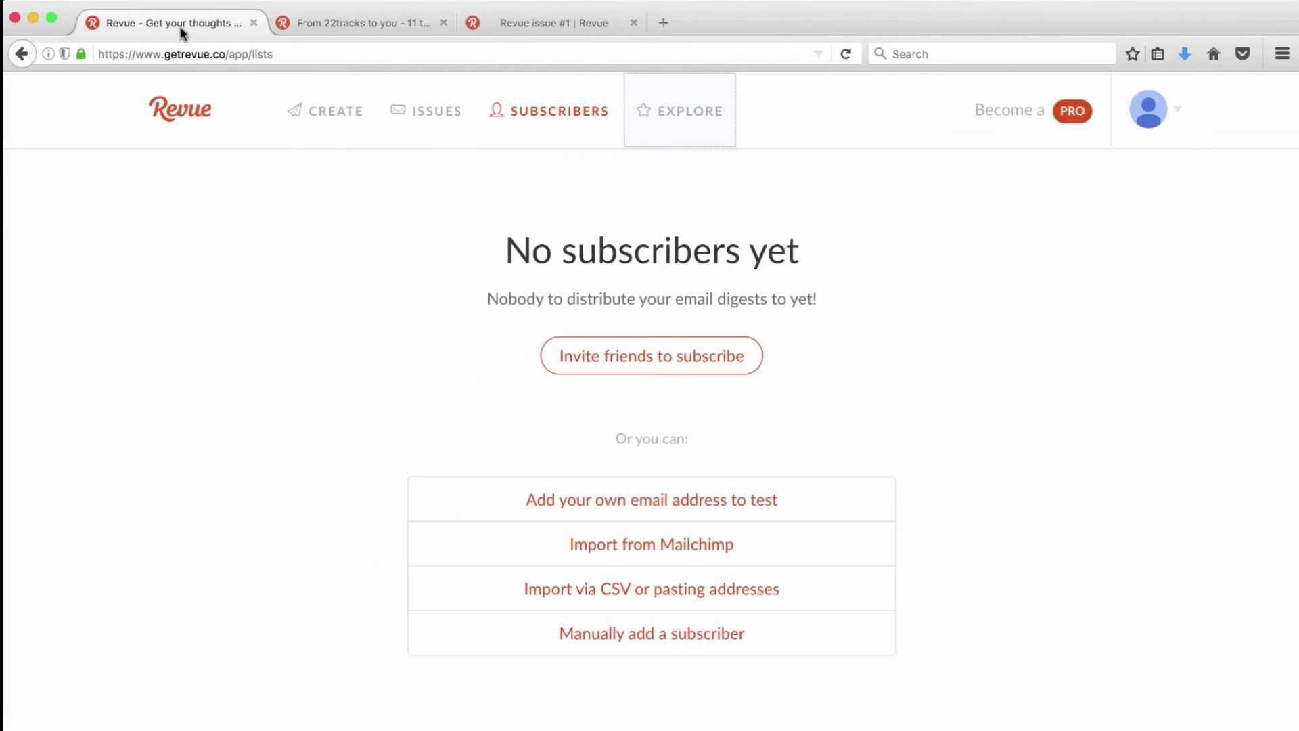
left_click(327, 119)
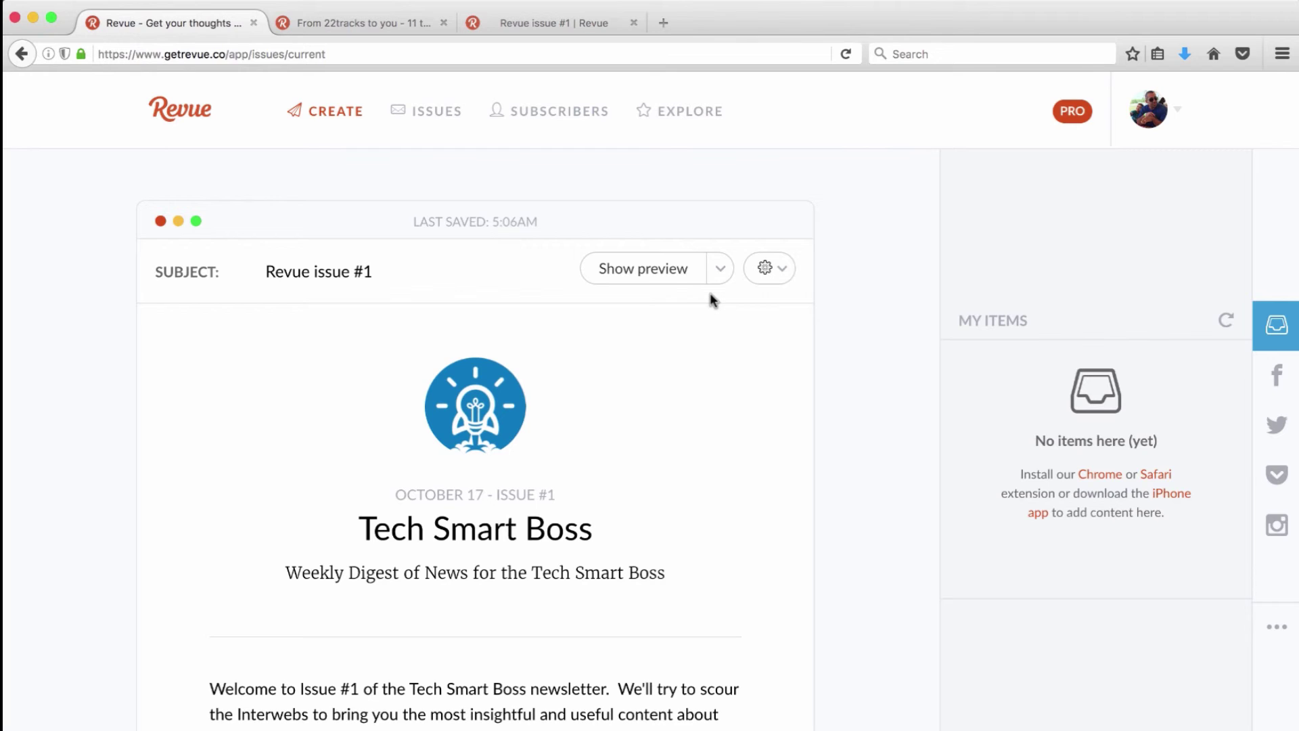
Show the Account settings Settings page with timezone GMT-5:00 America/New_York and custom domain
left_click(1156, 112)
left_click(1099, 157)
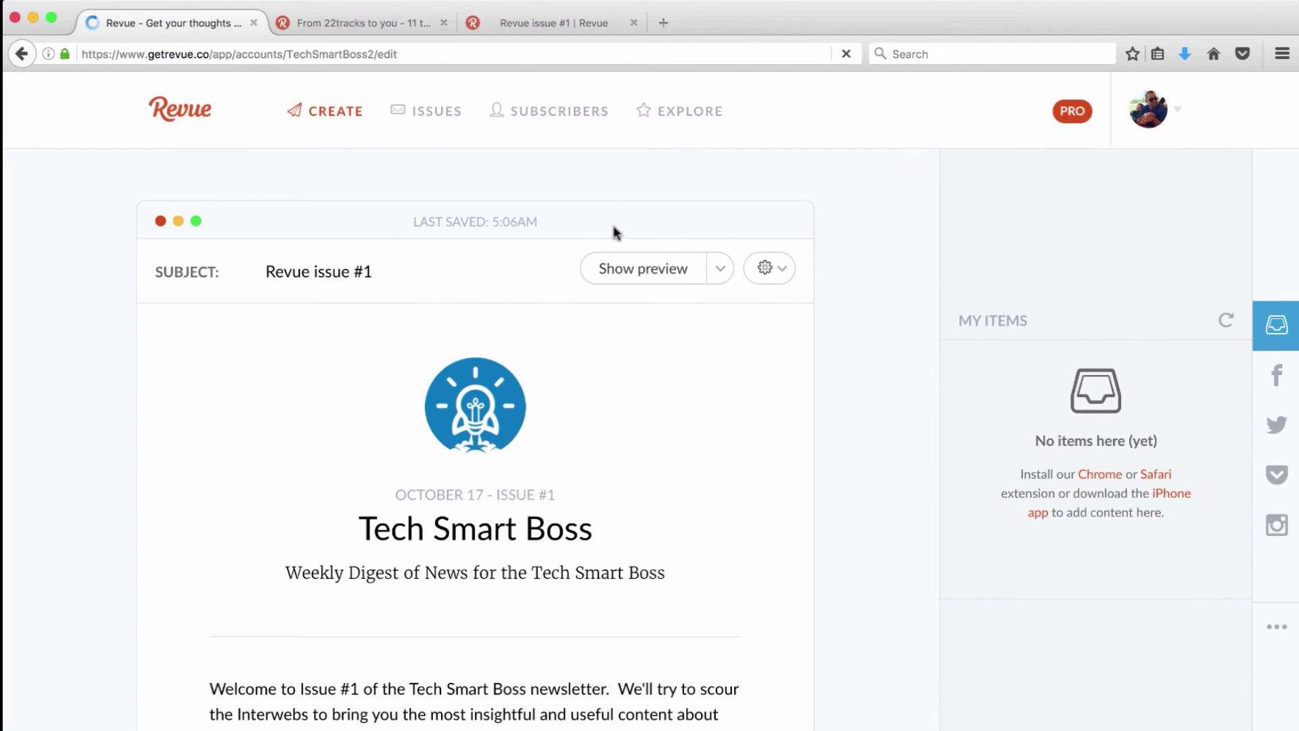
left_click(276, 291)
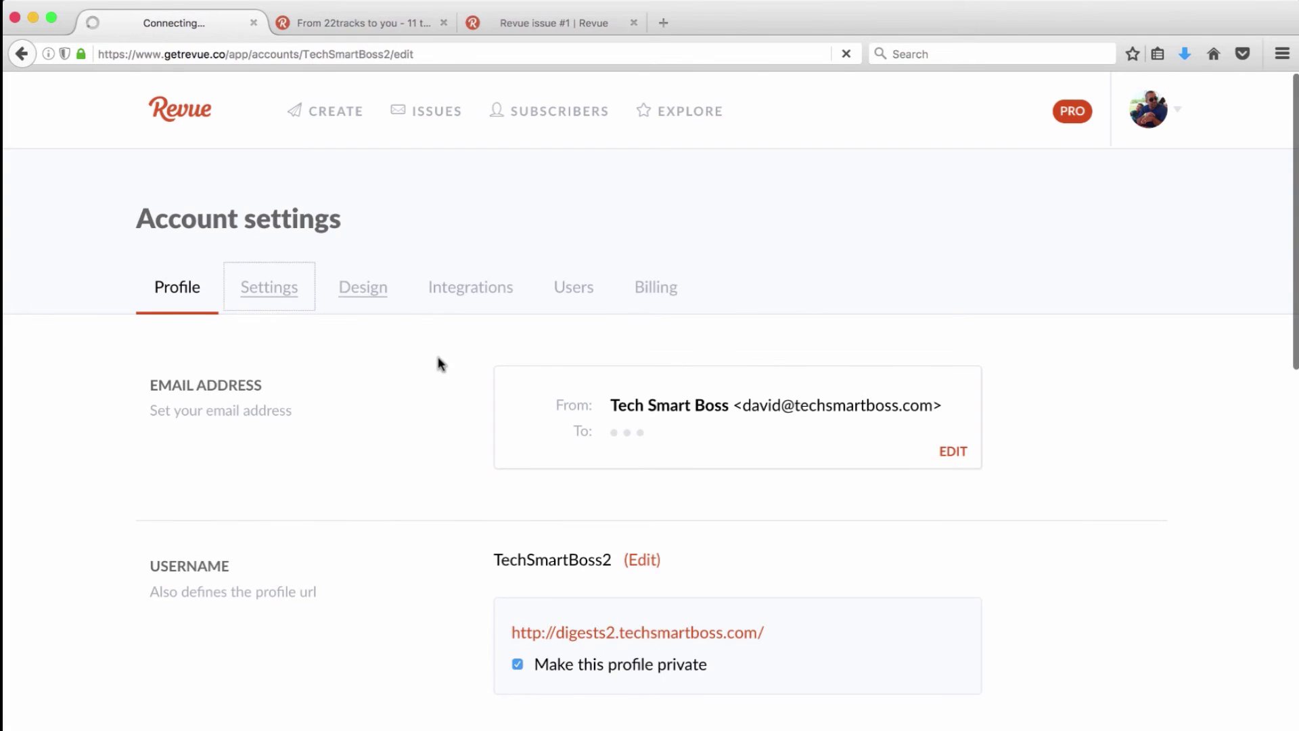
scroll(452, 369, "down", 5)
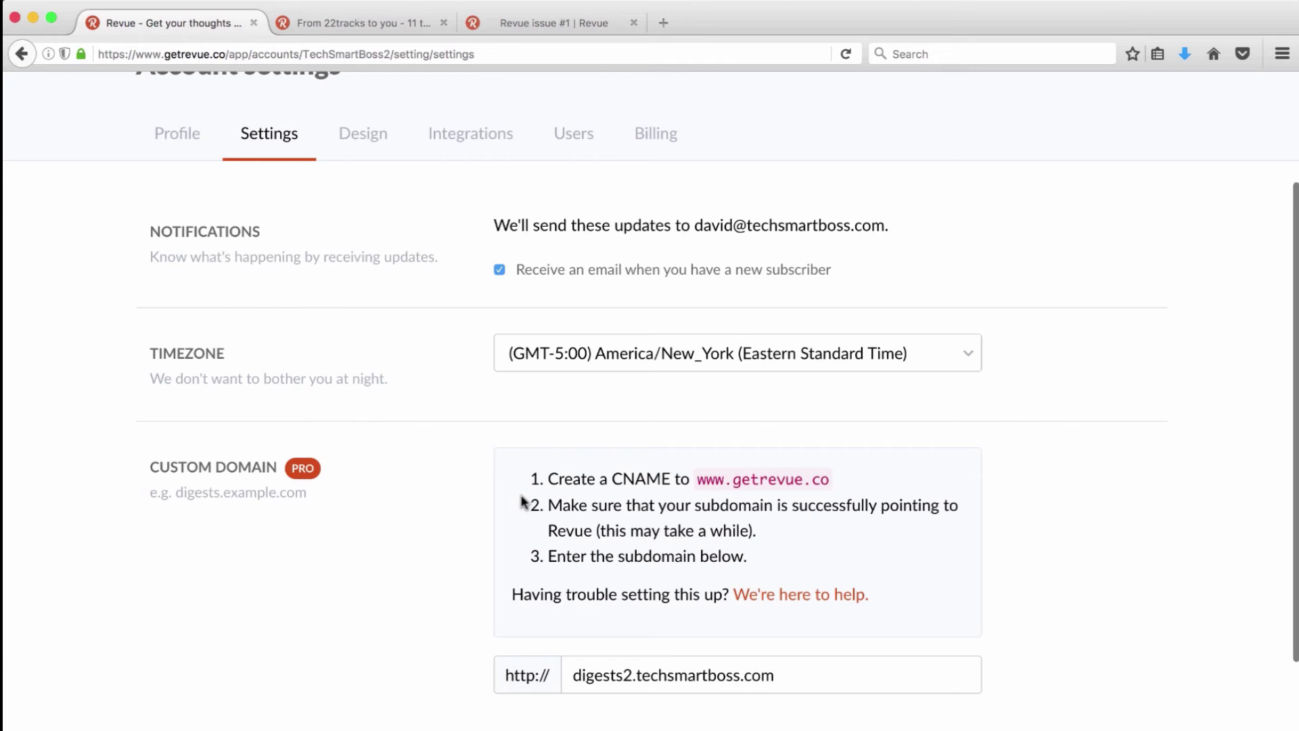
scroll(494, 474, "up", 5)
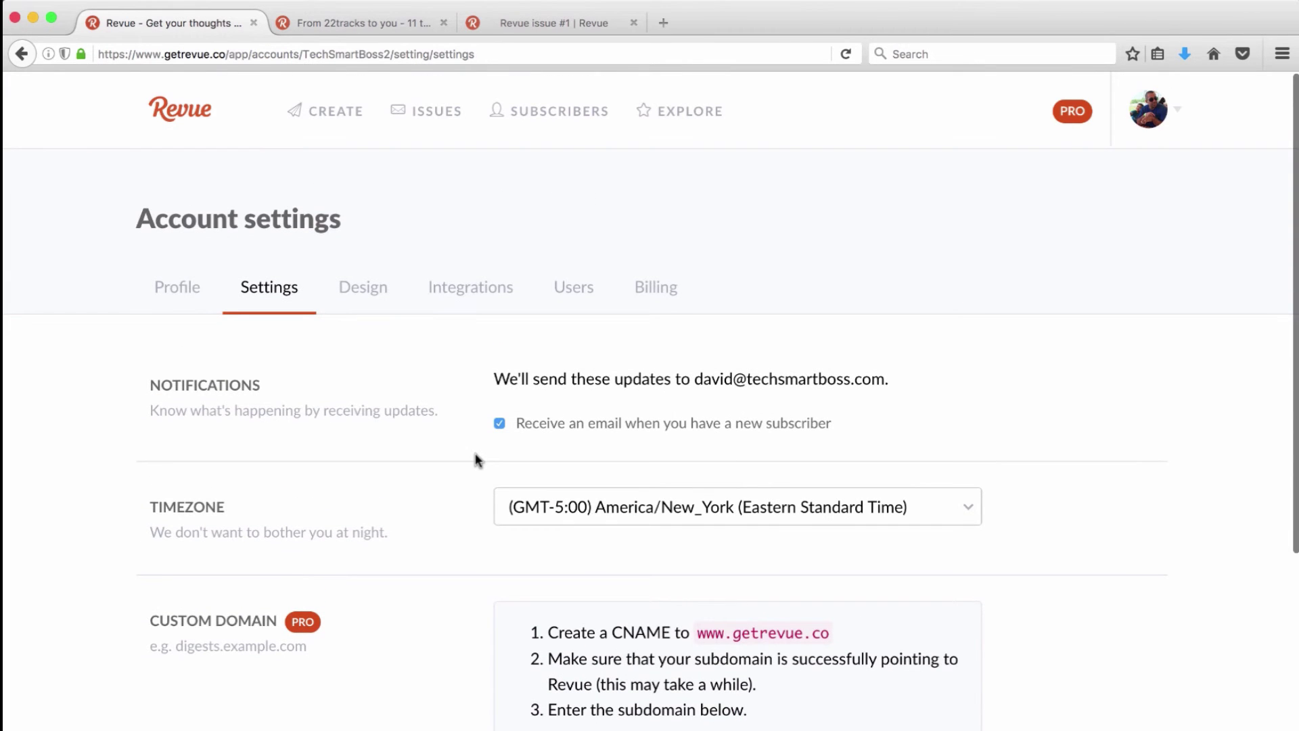